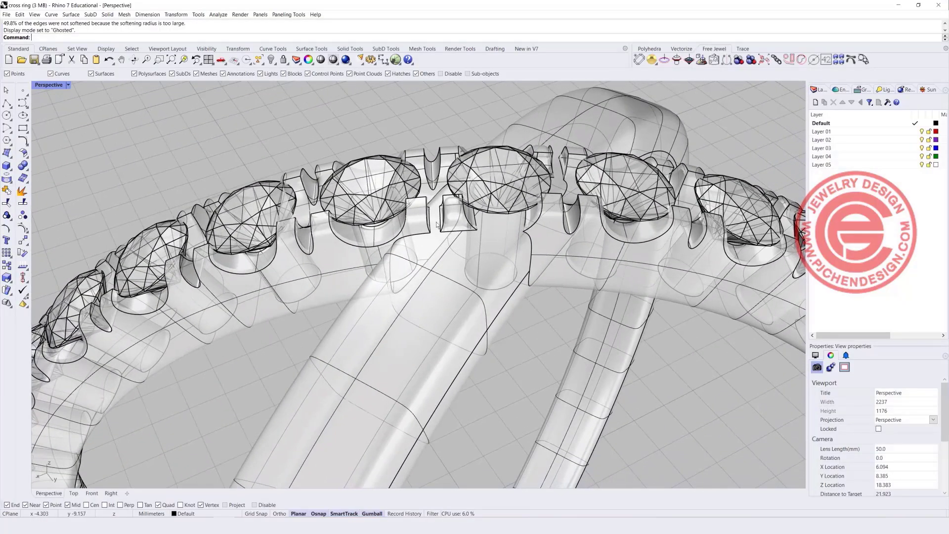
scroll(303, 230, "down", 5)
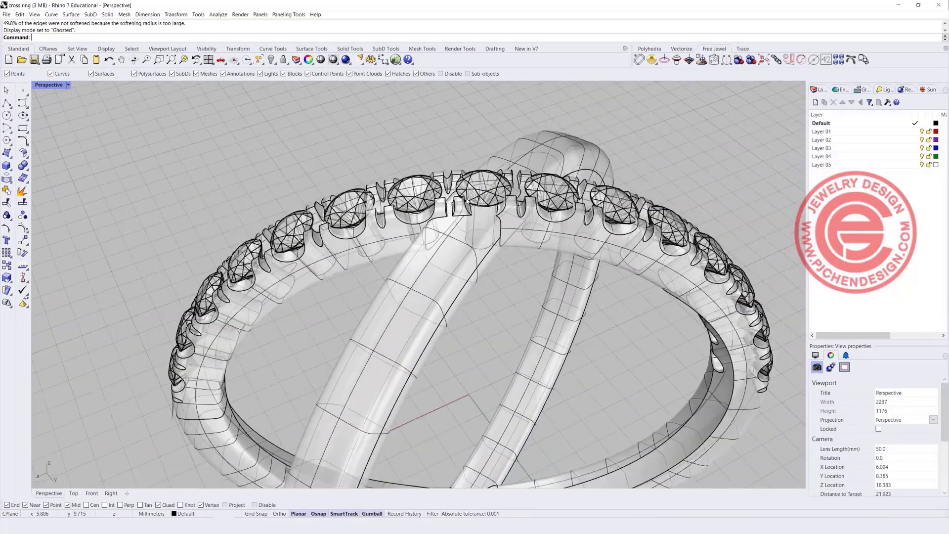
right_click_drag(303, 230, 658, 268)
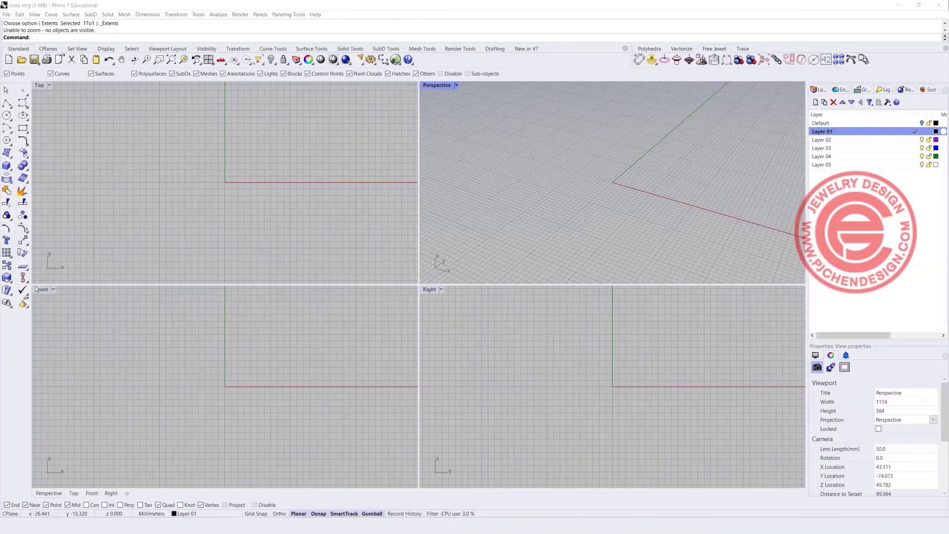
Draw a circle with a radius of 8 mm centred on the origin in the Front view.
left_click(8, 116)
type("0")
key("Return")
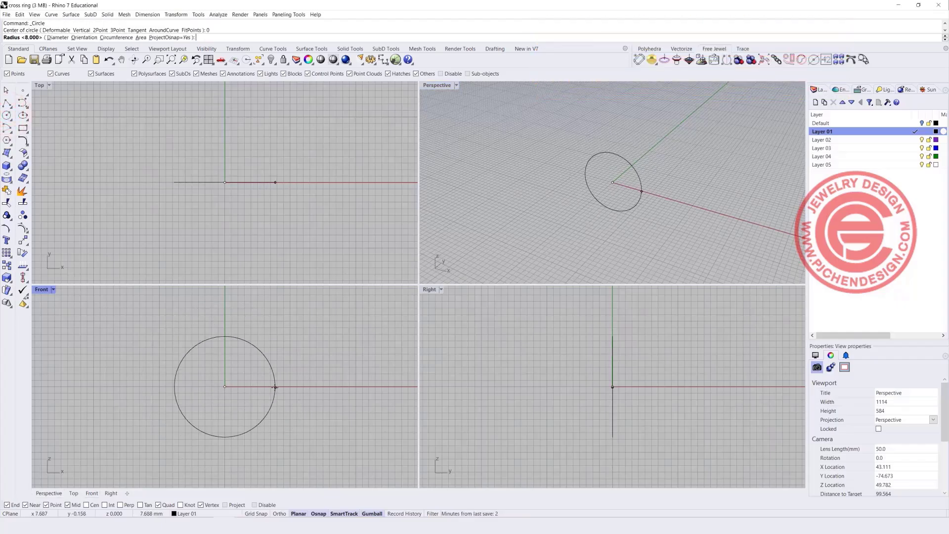
key("Return")
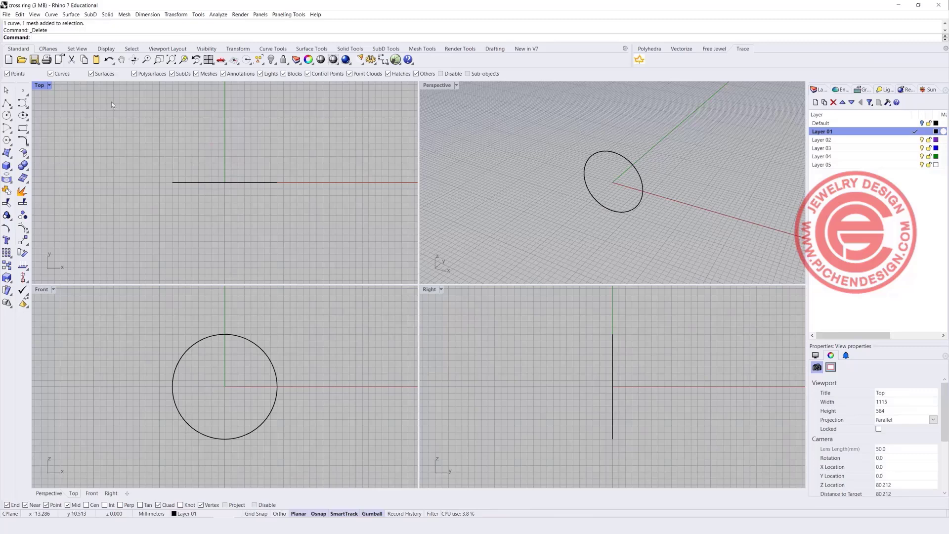
Draw a both-sides line in the Top view, centred on the circle's top point and running diagonally, about 27 mm long.
left_click(6, 103)
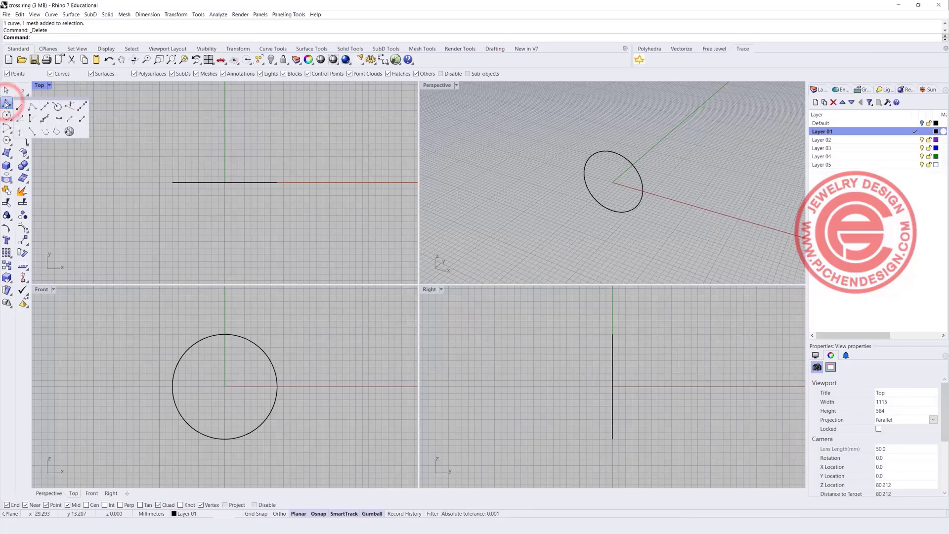
left_click(45, 108)
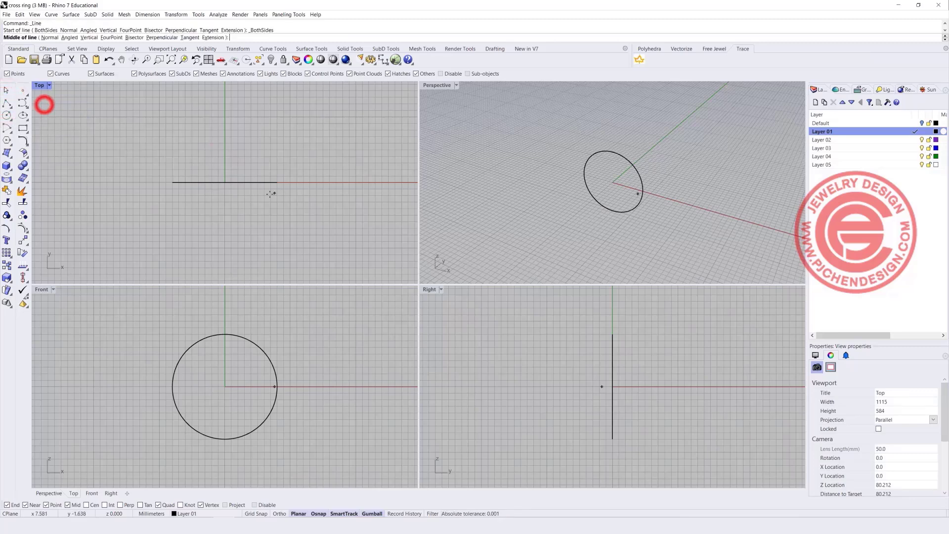
left_click(224, 187)
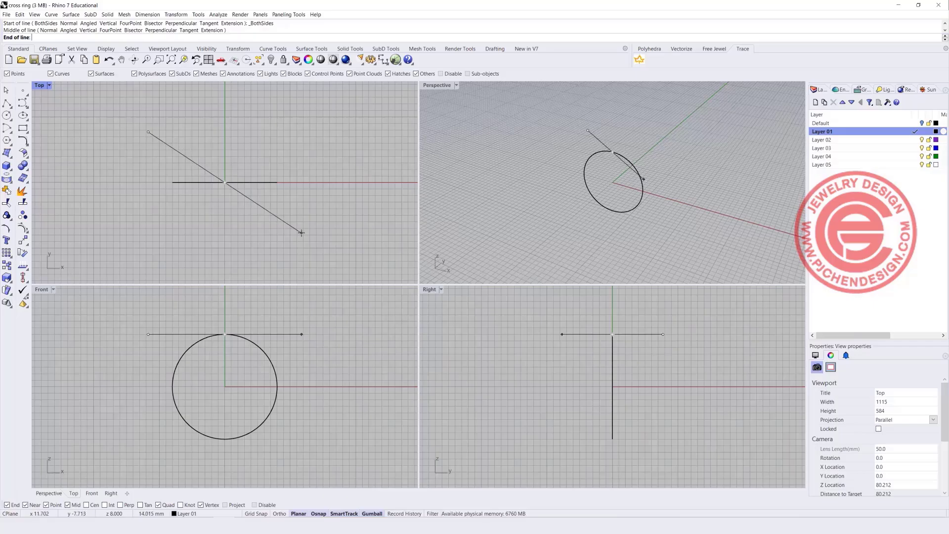
left_click(299, 232)
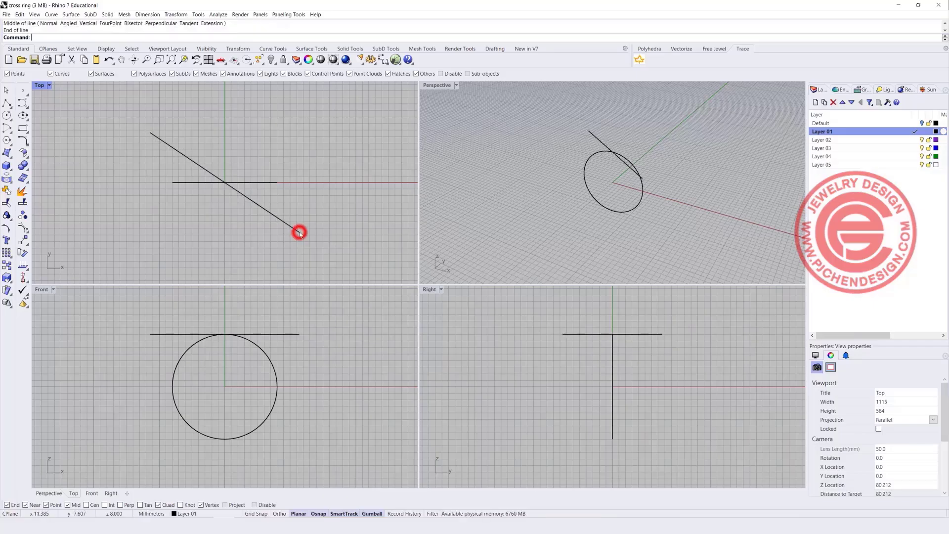
left_click(247, 198)
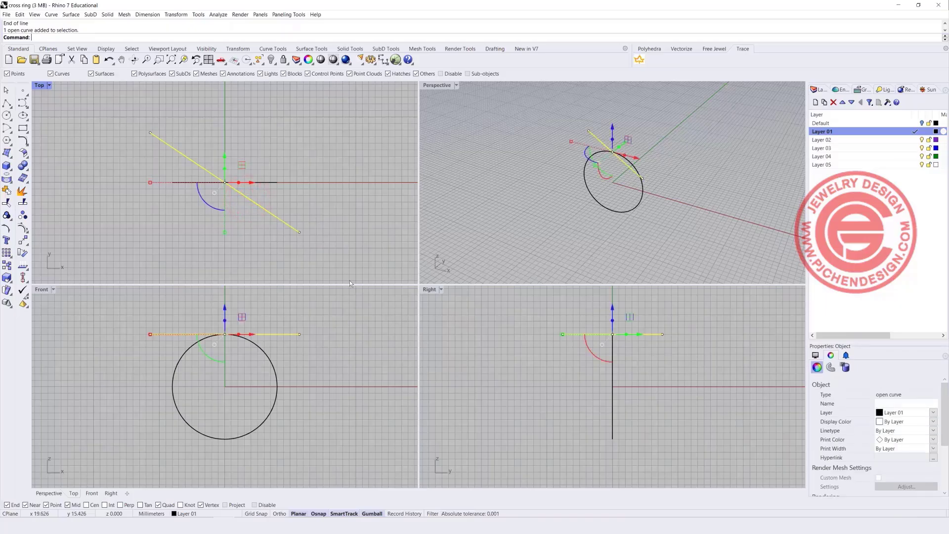
left_click(323, 232)
Create a diagonal ring curve from the circle and the diagonal line with Curve From 2 Views.
mouse_move(627, 194)
right_mouse_down()
mouse_move(638, 198)
mouse_move(628, 185)
right_mouse_up()
left_click(629, 186)
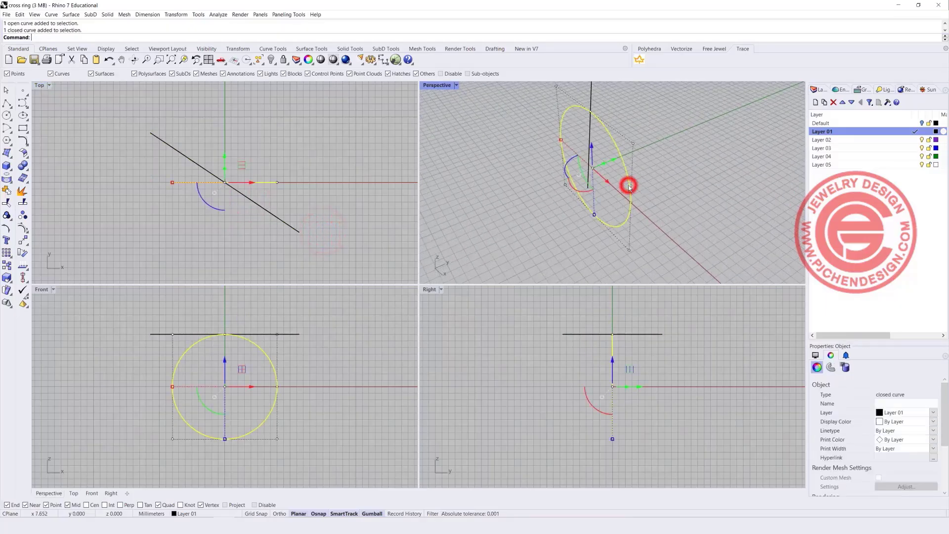
left_click(590, 125)
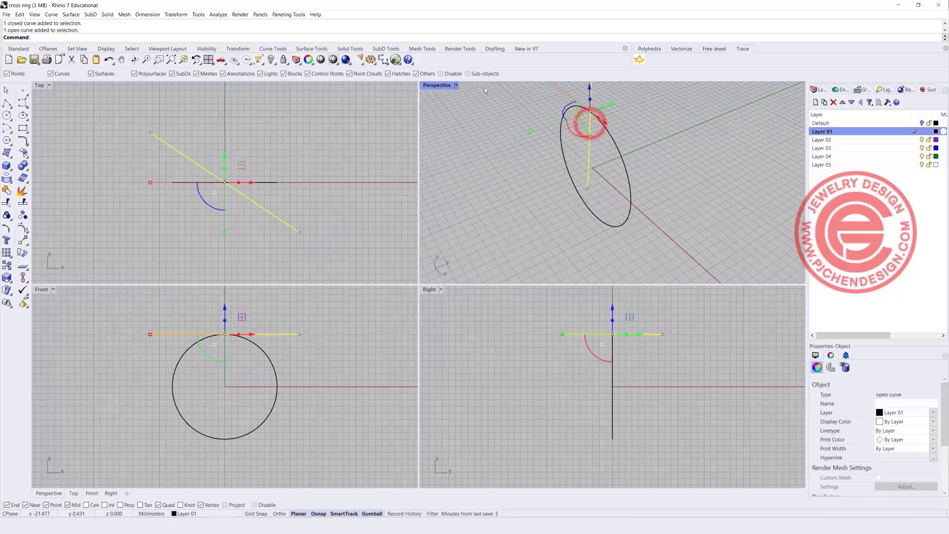
double_click(432, 85)
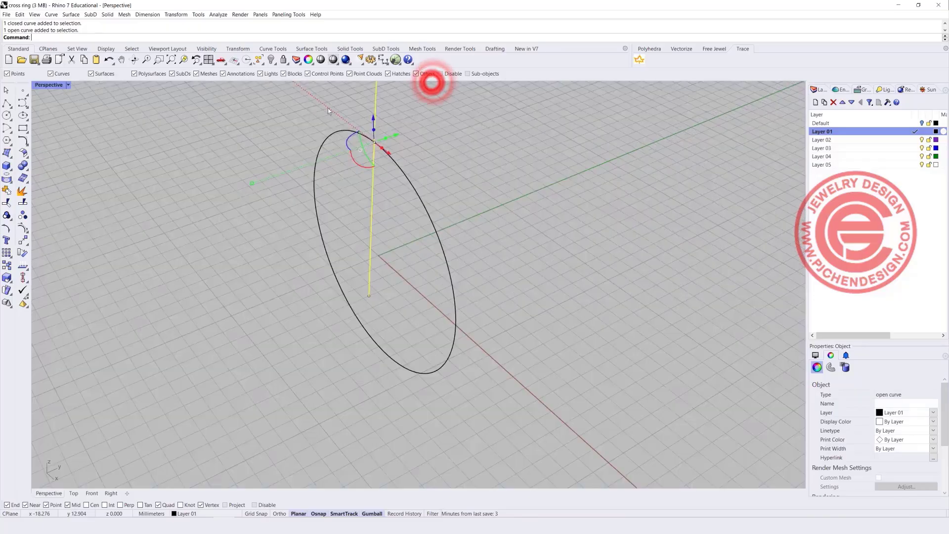
left_click(94, 150)
left_click(25, 140)
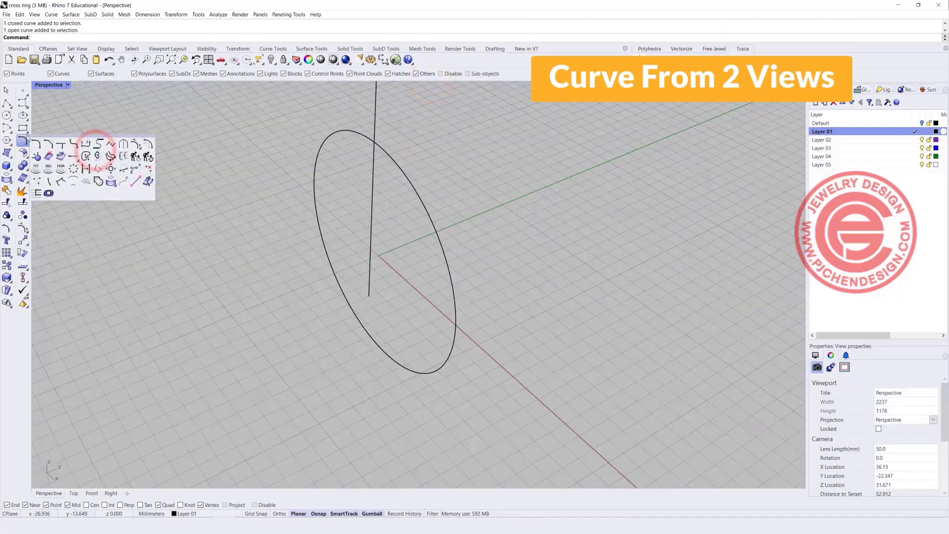
left_click(97, 157)
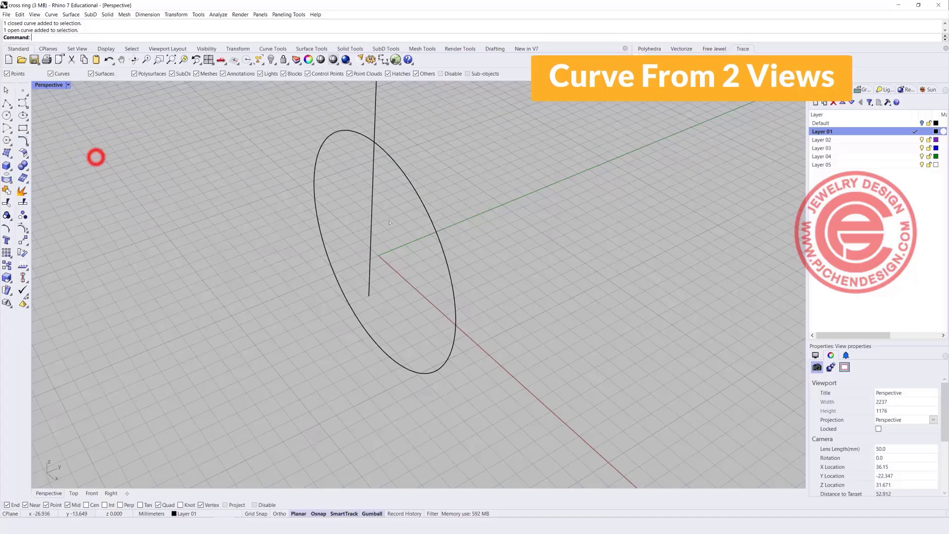
left_click(403, 171)
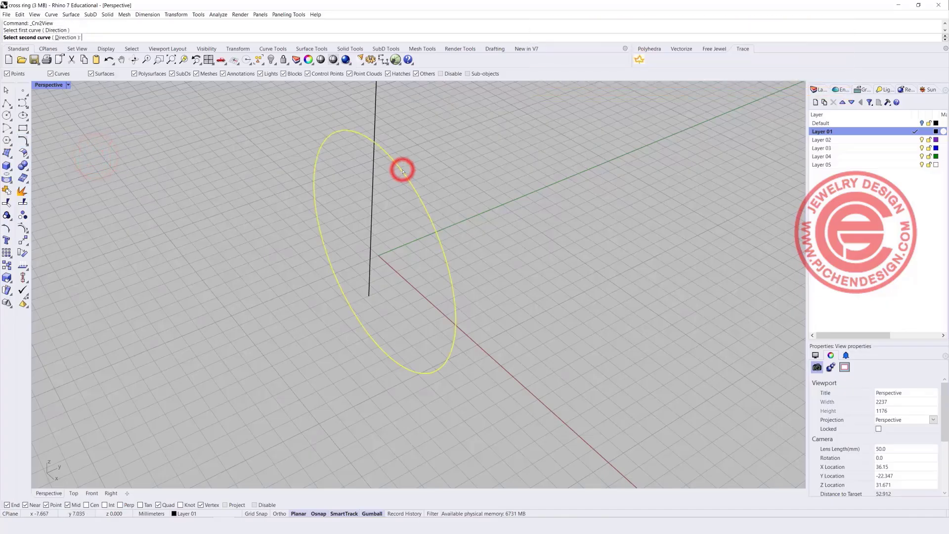
left_click(373, 179)
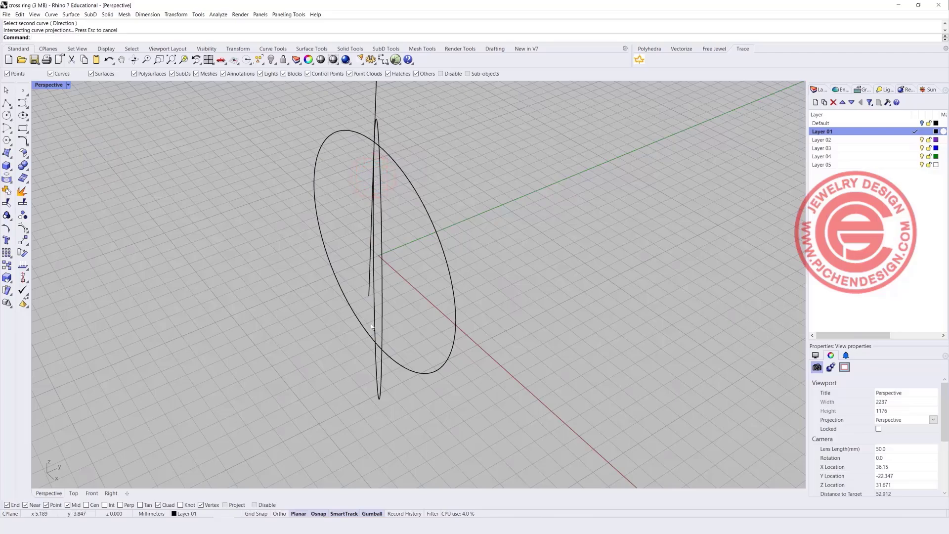
right_click_drag(372, 317, 556, 290)
double_click(52, 84)
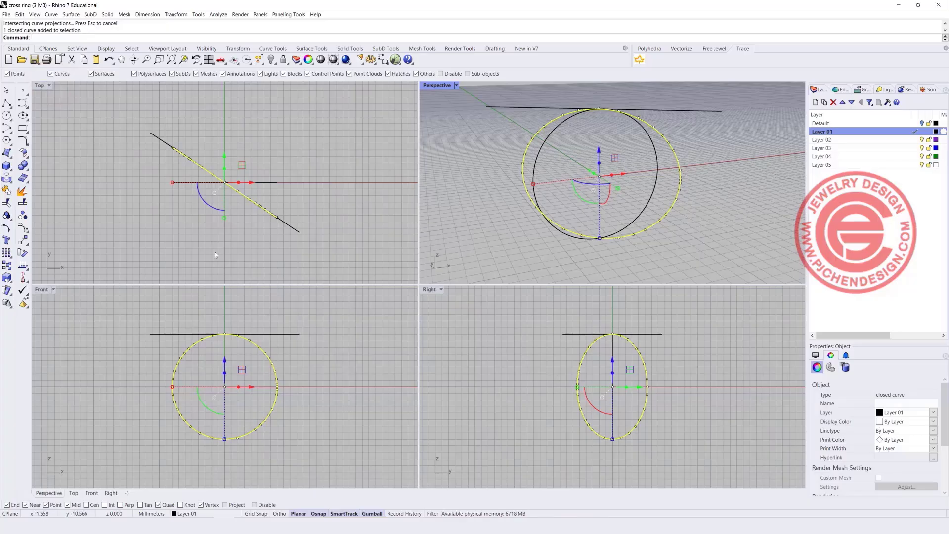
left_click(233, 236)
Hide the diagonal construction line in the Top view.
scroll(275, 220, "up", 5)
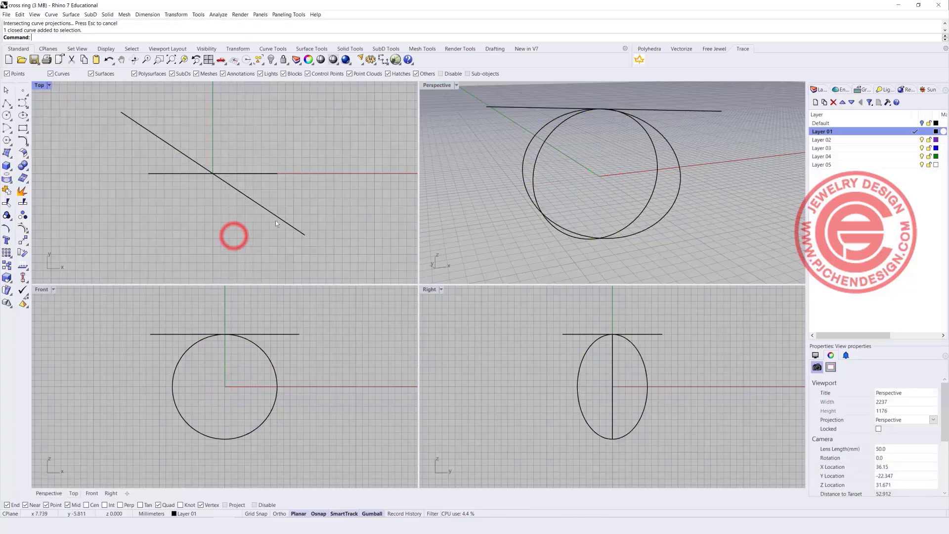
left_click(304, 232)
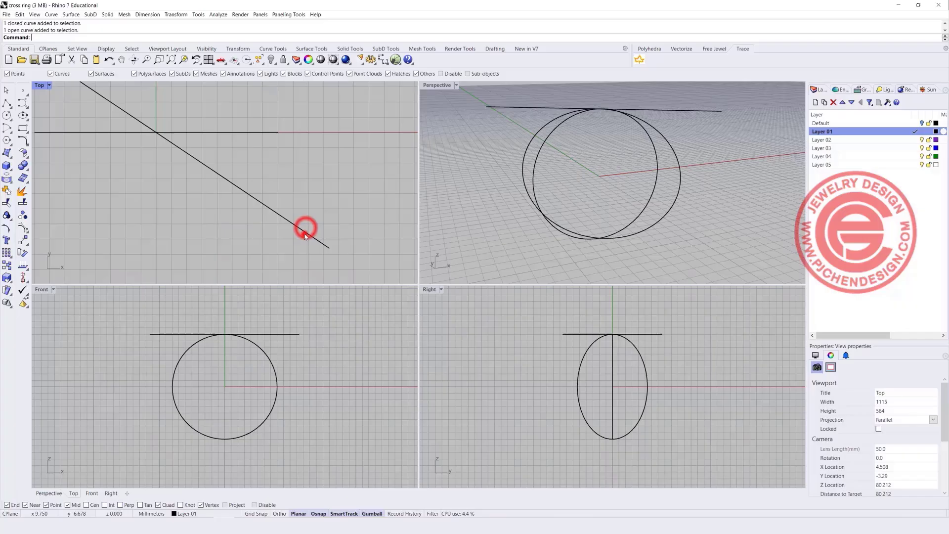
left_click(270, 60)
Set the display color of the diagonal ring curve to Red.
left_click(270, 208)
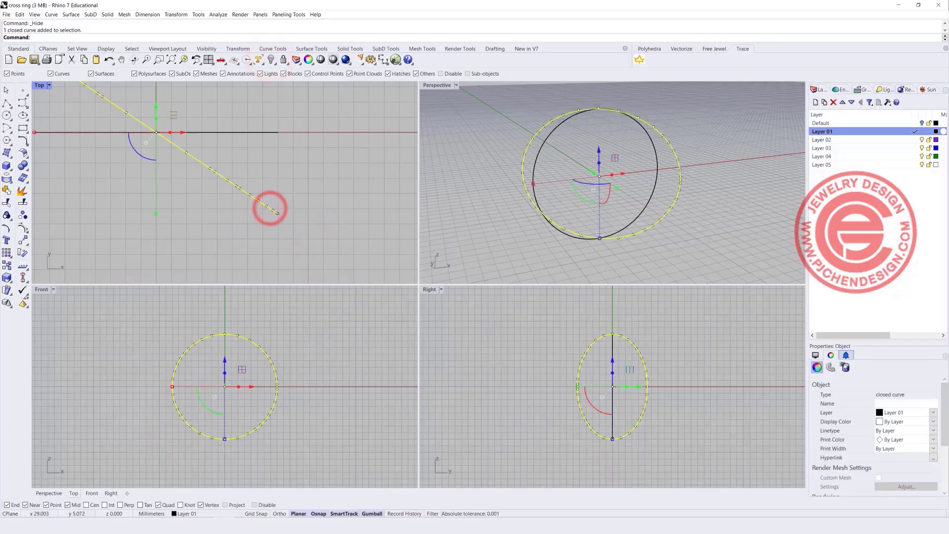
left_click(933, 422)
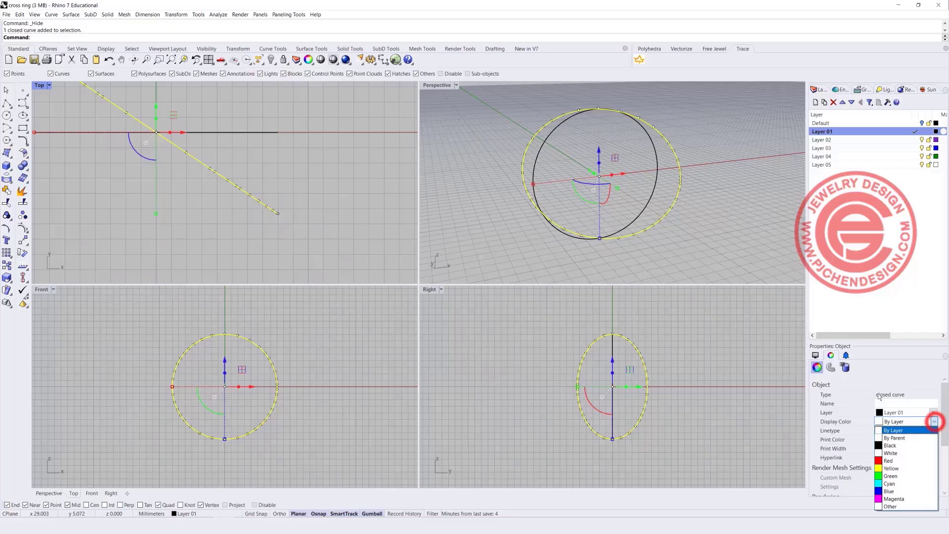
left_click(888, 462)
left_click(504, 199)
right_click_drag(504, 199, 620, 220)
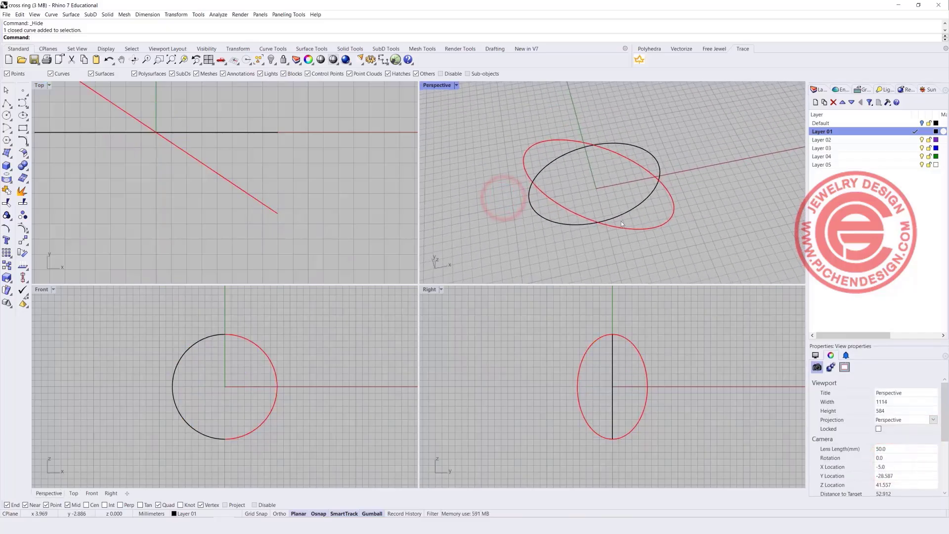
Draw a 3Point rounded rectangle with conic corners in the Top view, starting at the red curve's lower end and perpendicular to it.
left_click(23, 129)
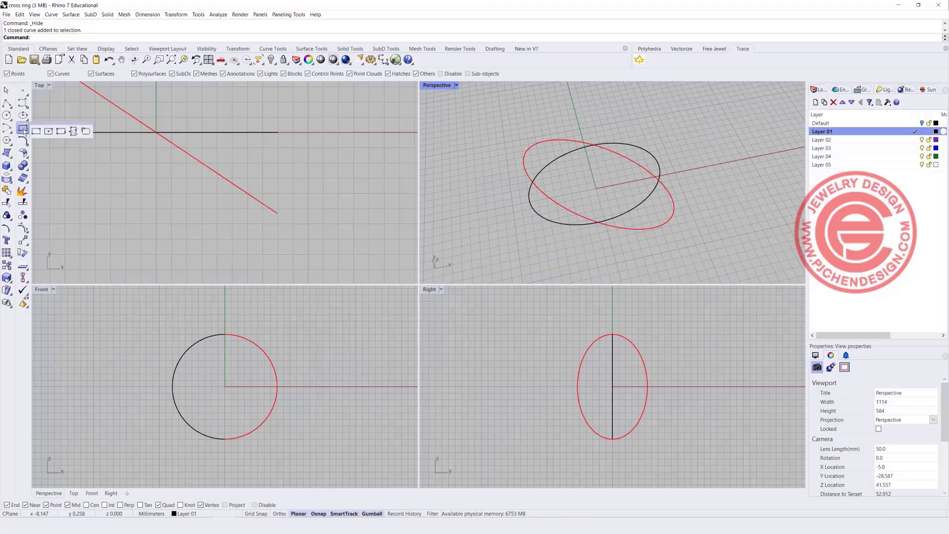
left_click(85, 131)
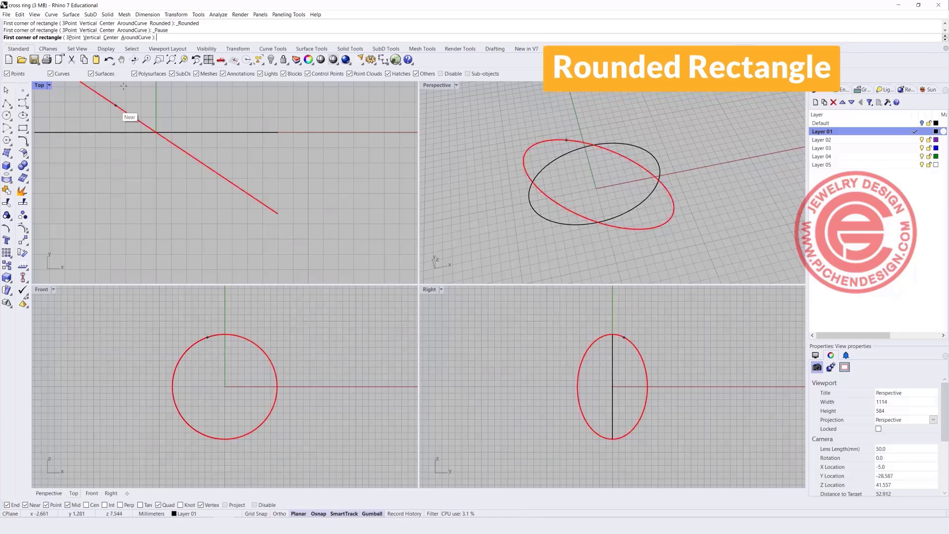
left_click(69, 37)
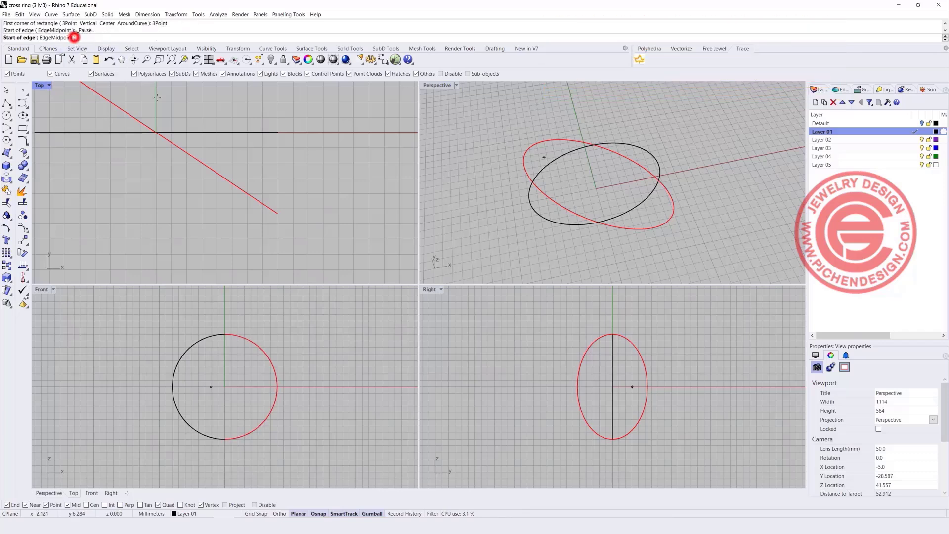
left_click(277, 213)
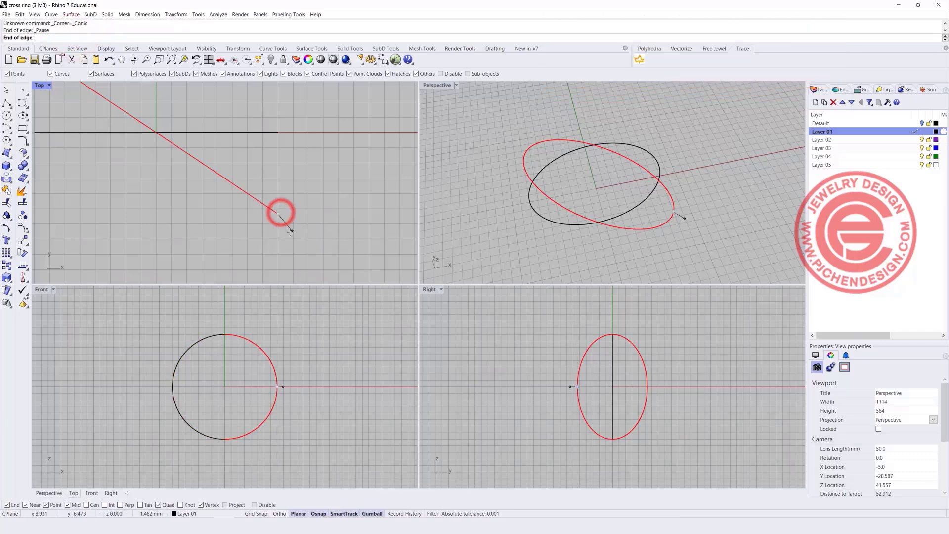
left_click(263, 236)
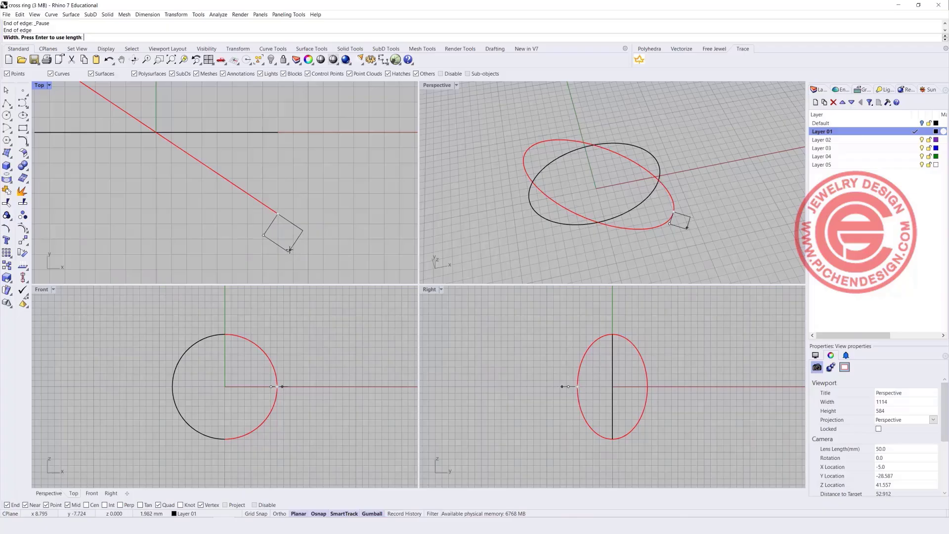
left_click(288, 248)
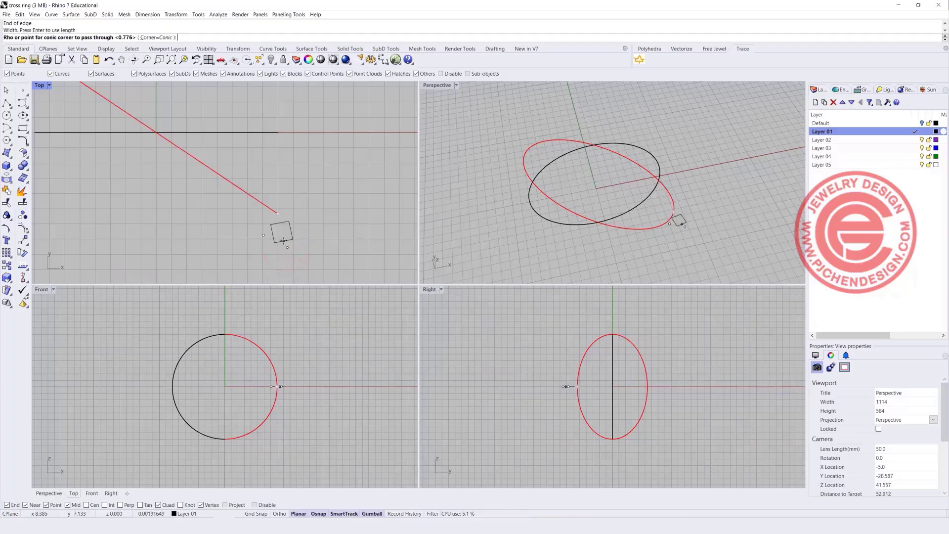
left_click(290, 240)
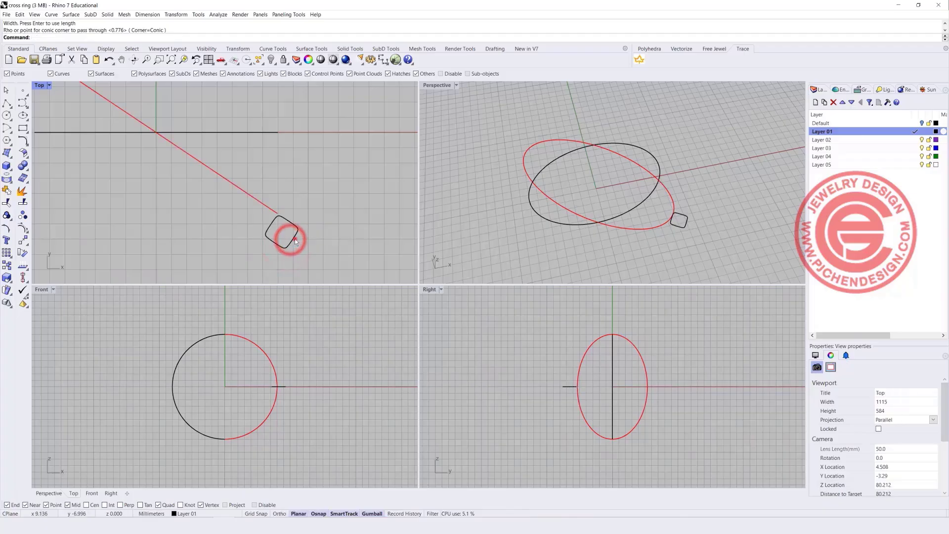
Move the rounded rectangle by the midpoint of its inner edge onto the quadrant point at the red curve's end.
left_click(296, 239)
left_click(22, 240)
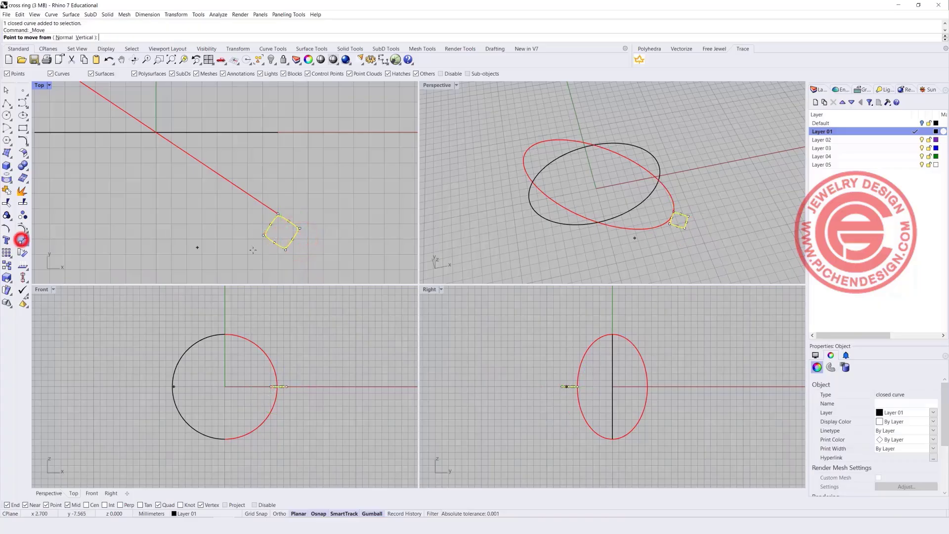
left_click(270, 226)
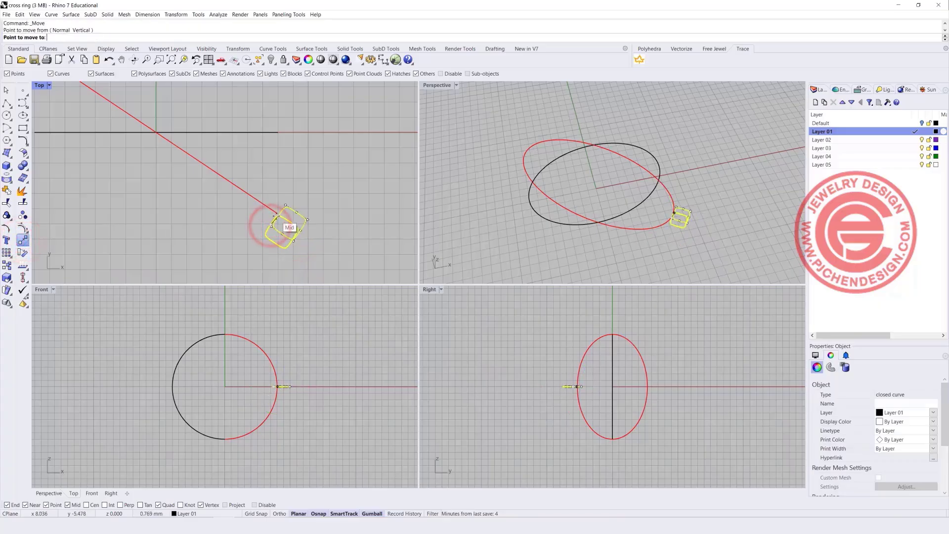
scroll(274, 217, "up", 3)
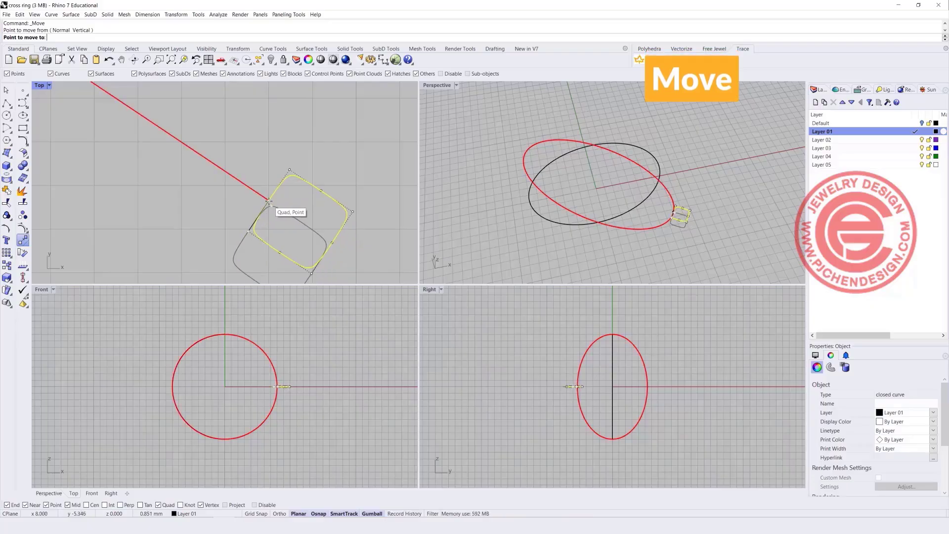
left_click(269, 200)
left_click(522, 165)
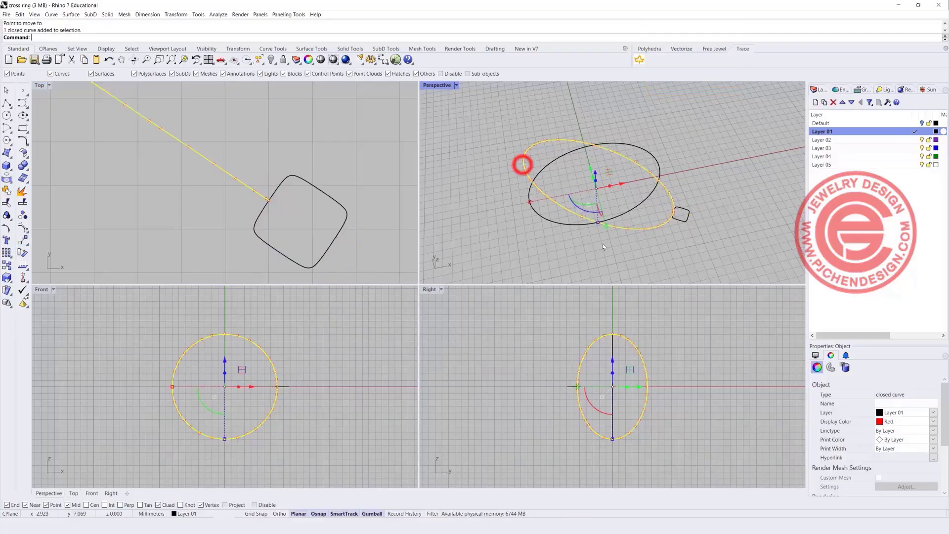
left_click(602, 246)
right_click_drag(593, 245, 667, 227)
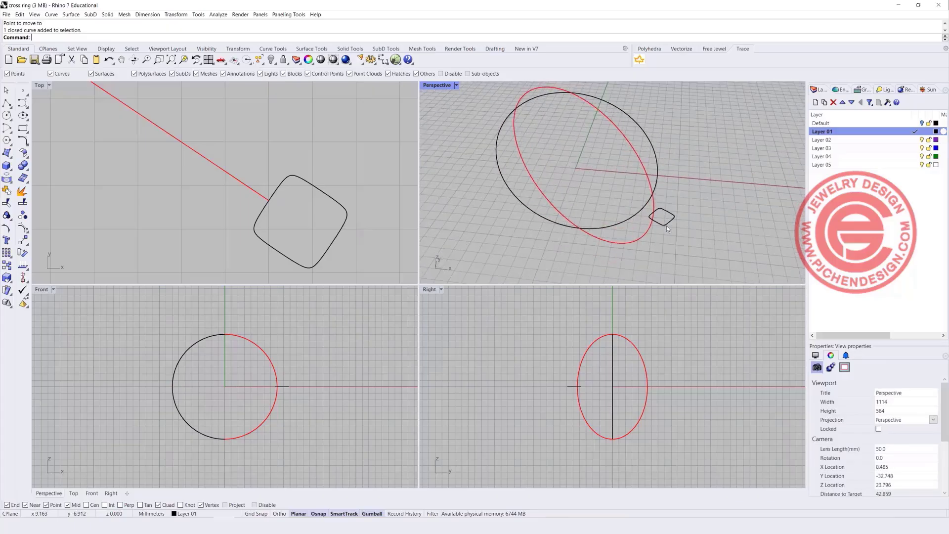
scroll(283, 173, "down", 8)
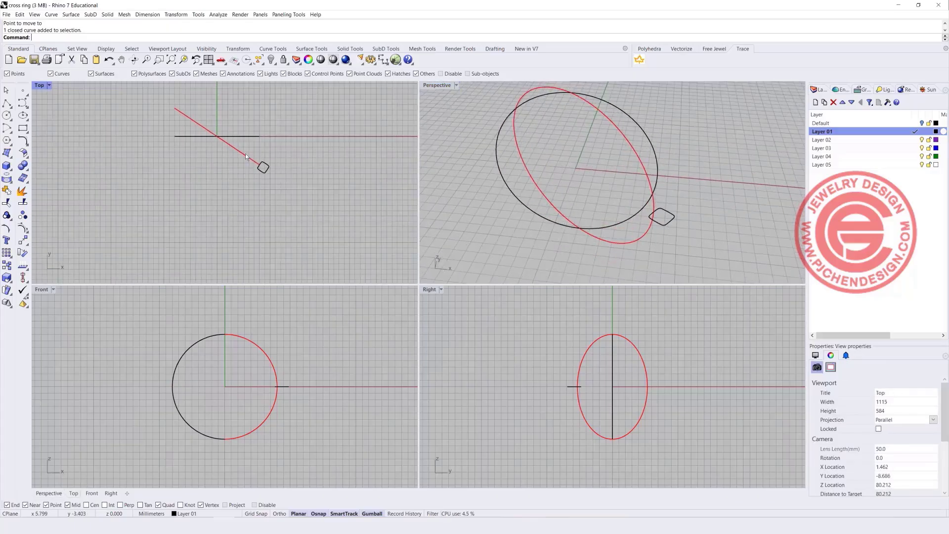
left_click(229, 185)
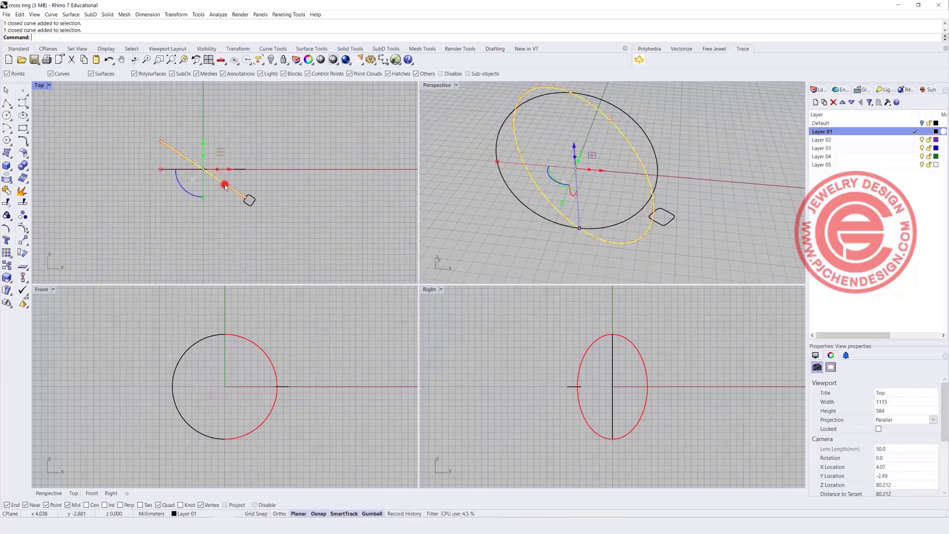
left_click(25, 245)
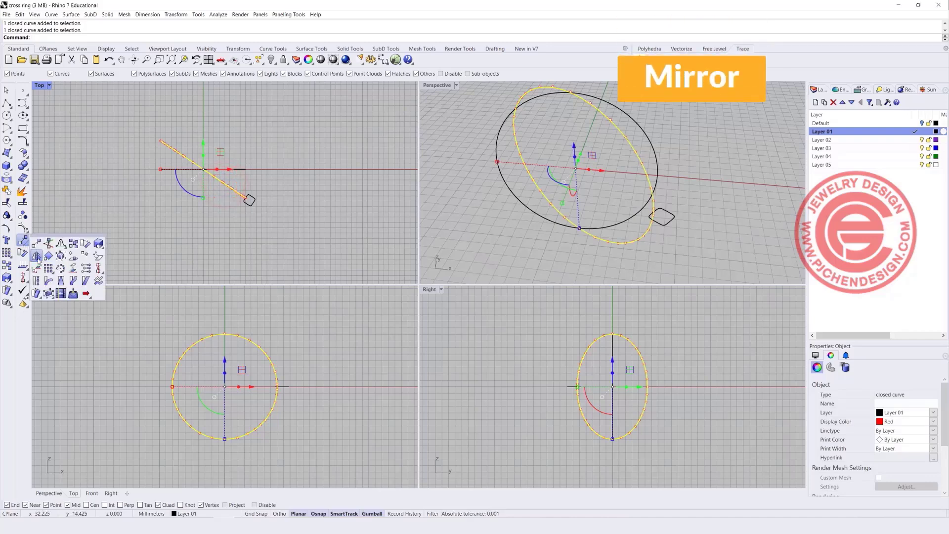
left_click(37, 256)
scroll(258, 212, "up", 3)
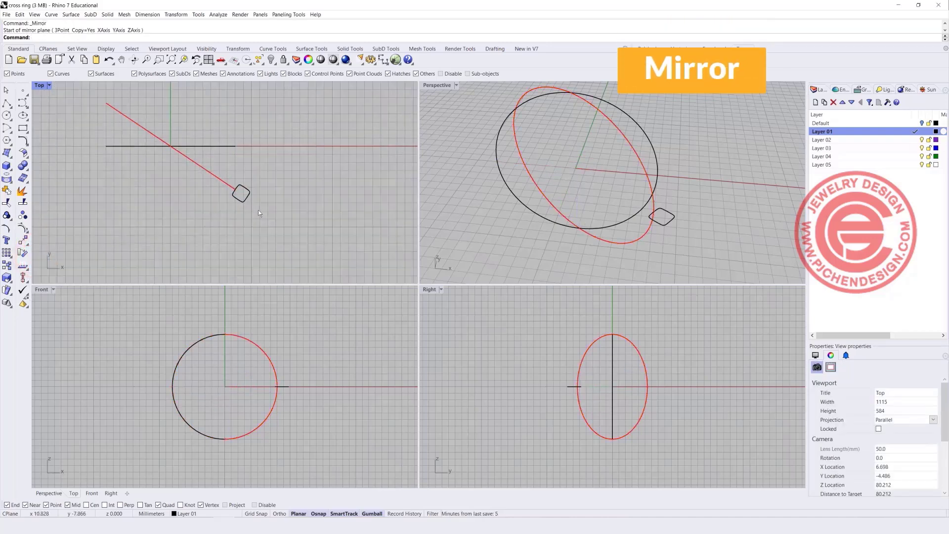
Mirror the red ring curve and its rounded rectangle together across the horizontal X axis in the Top view, keeping the originals.
left_click_drag(266, 220, 218, 193)
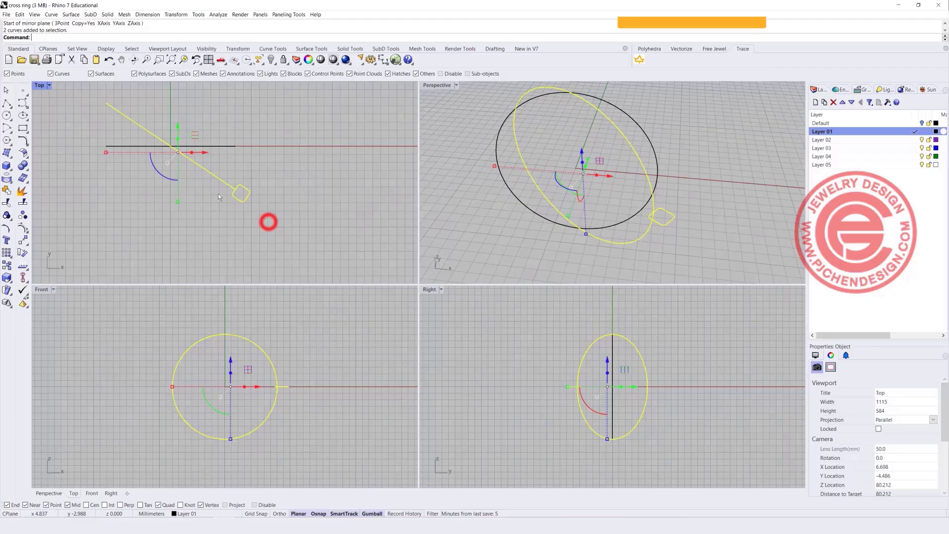
left_click(25, 243)
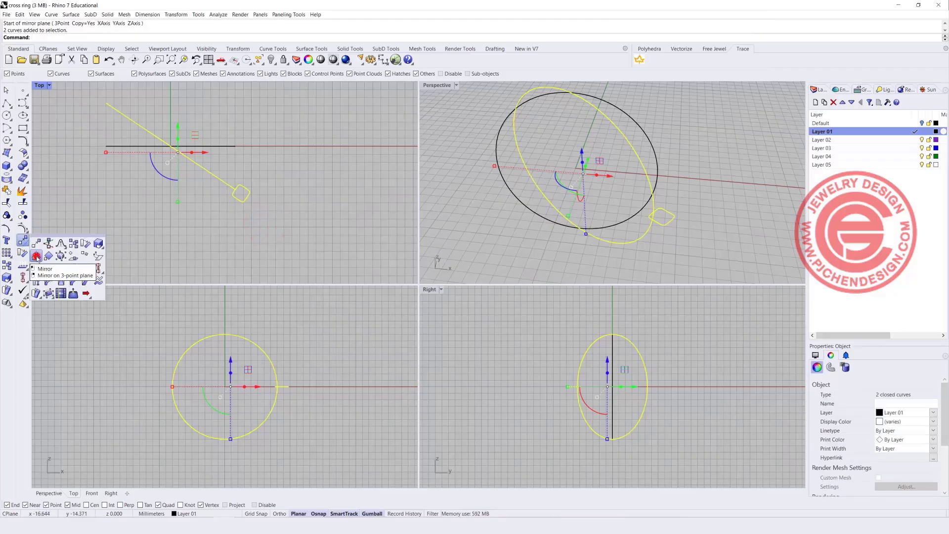
left_click(36, 257)
left_click(170, 145)
key("F8")
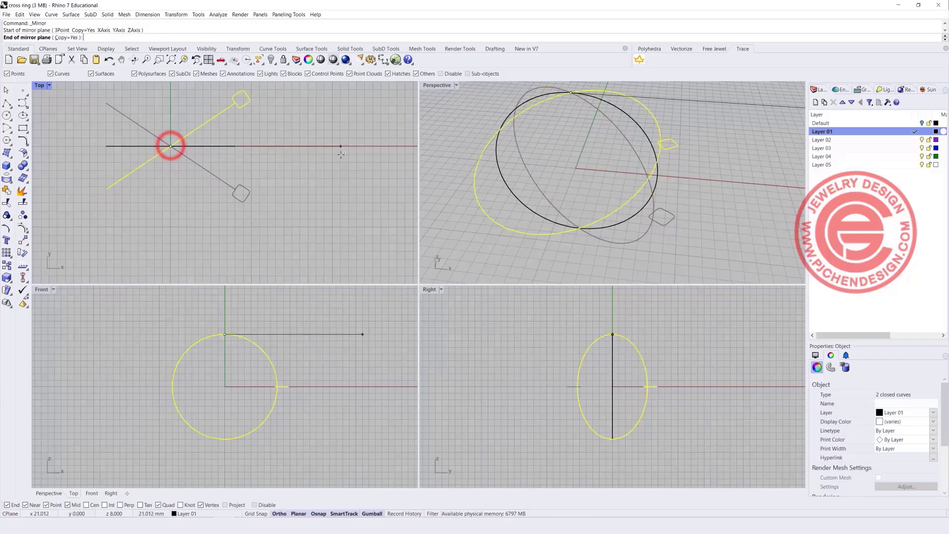
left_click(342, 153, "shift")
left_click(336, 252)
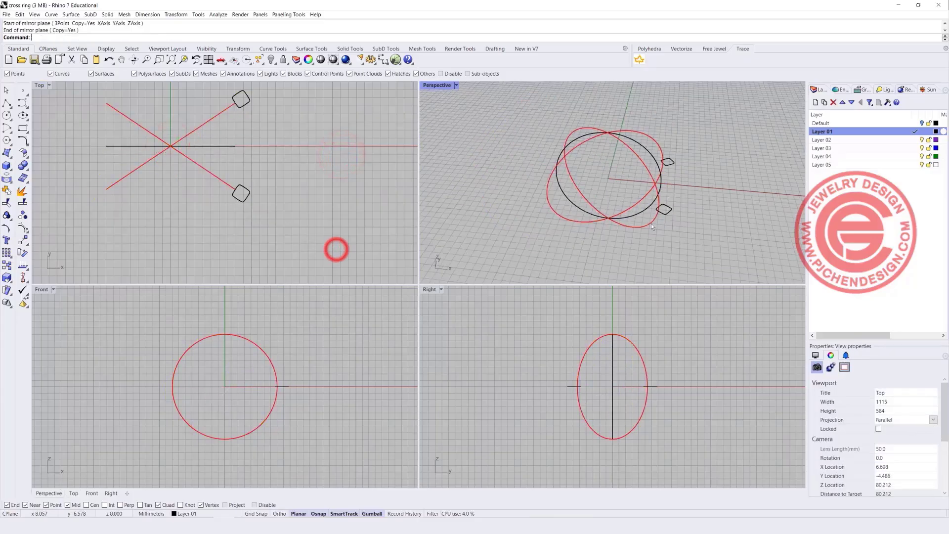
Sweep the mirrored rounded rectangle along the mirrored red ring curve with Sweep 1 Rail to create the first band.
right_click_drag(651, 223, 660, 195)
double_click(434, 86)
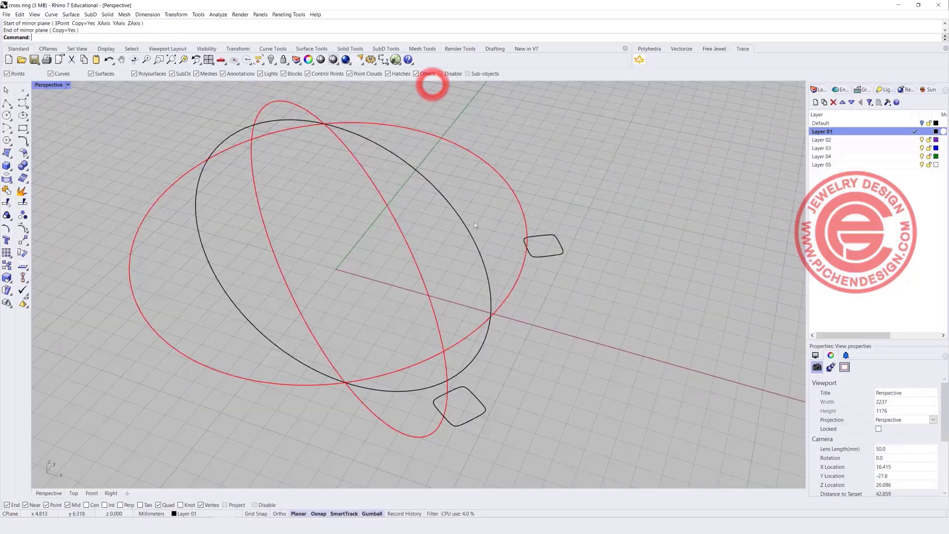
left_click(603, 191)
left_click(71, 14)
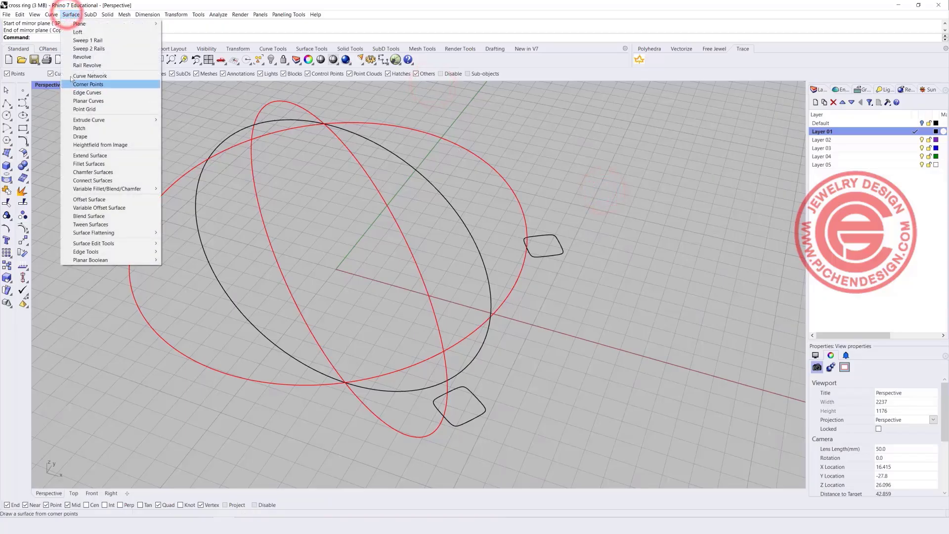
left_click(84, 40)
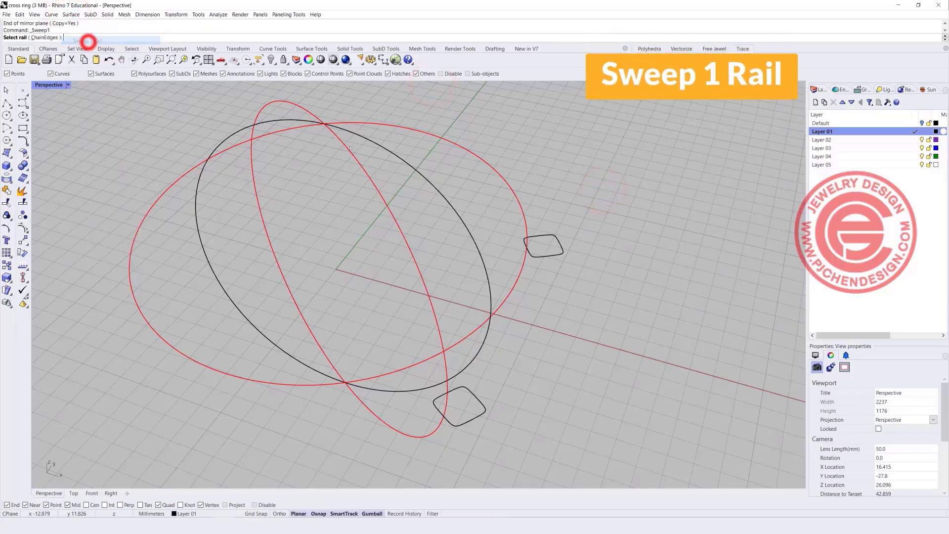
left_click(525, 215)
left_click(545, 253)
key("Return")
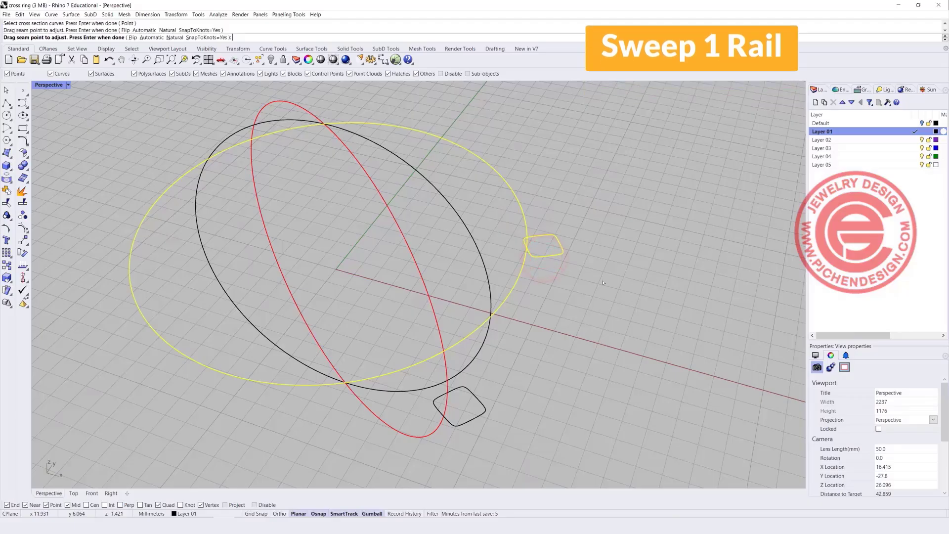
key("Return")
key("Return")
right_click_drag(543, 267, 480, 244)
Rebuild the remaining red rail curve with 12 points and degree 3, deleting the input curve.
left_click(407, 117)
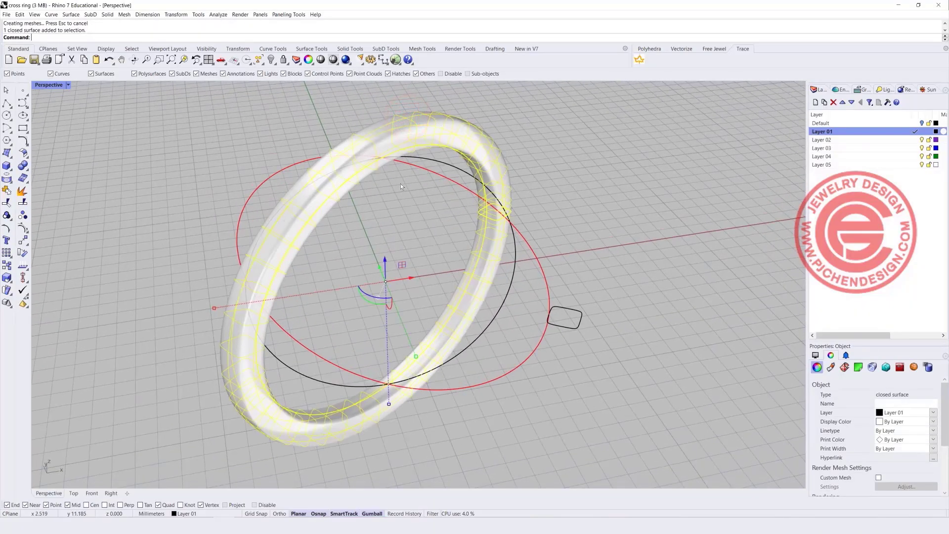
left_click(427, 170)
right_click_drag(398, 184, 383, 139)
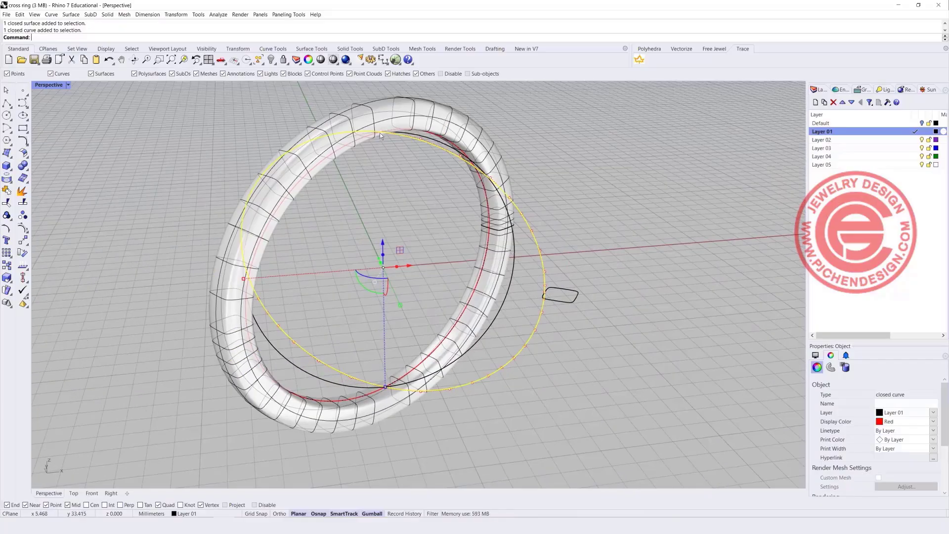
scroll(381, 134, "up", 2)
right_click_drag(414, 176, 417, 197)
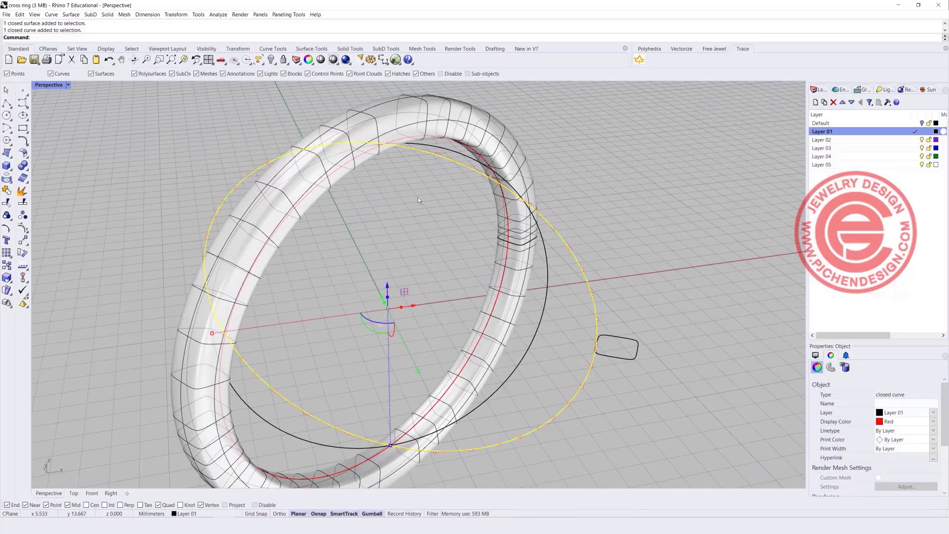
left_click(416, 199)
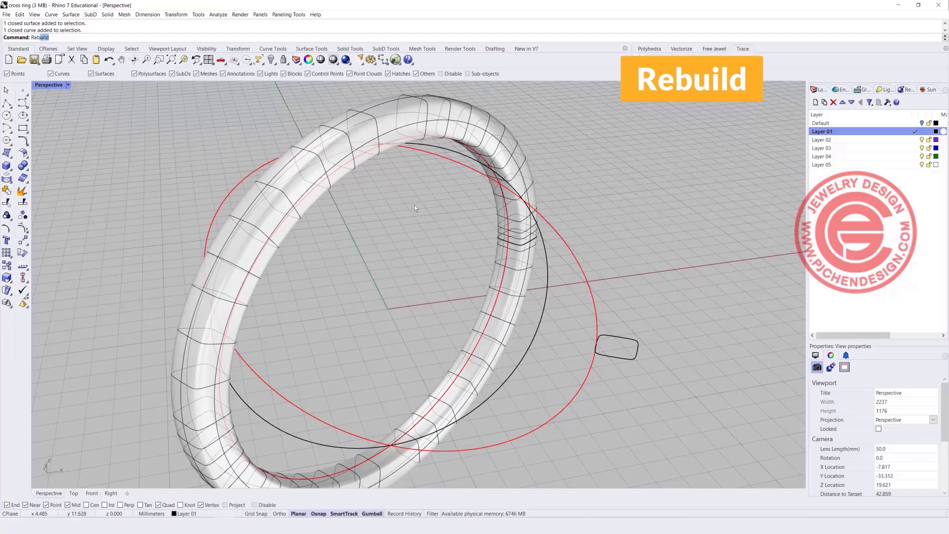
type("Rebuild")
key("Return")
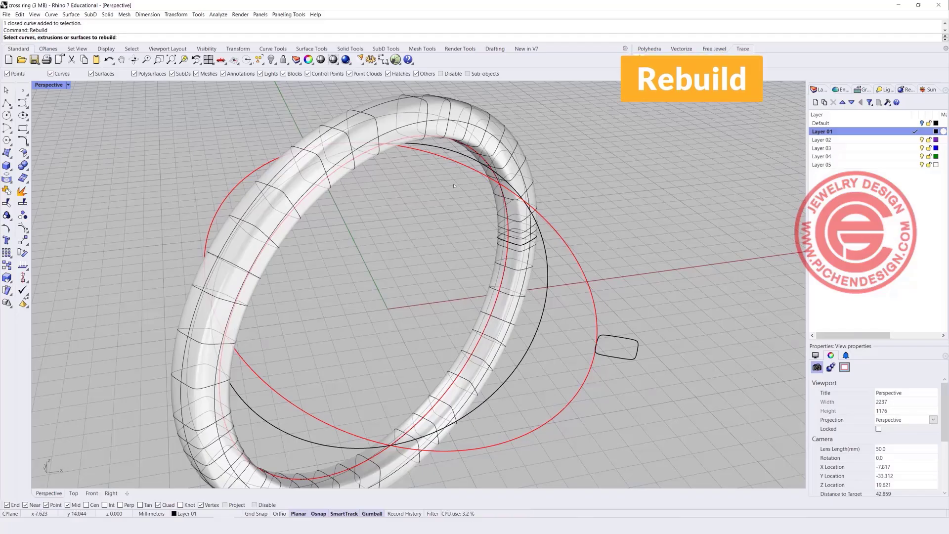
left_click(471, 166)
key("Return")
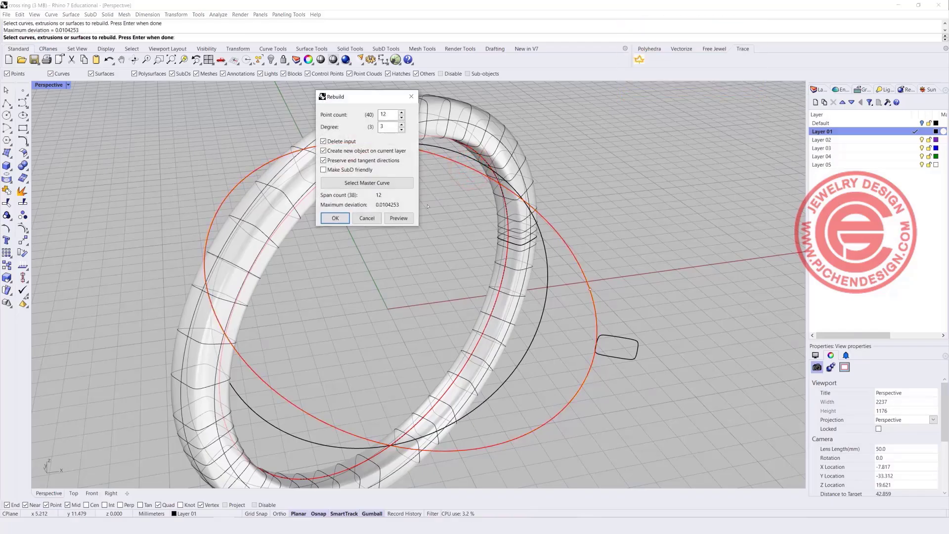
left_click_drag(372, 96, 712, 101)
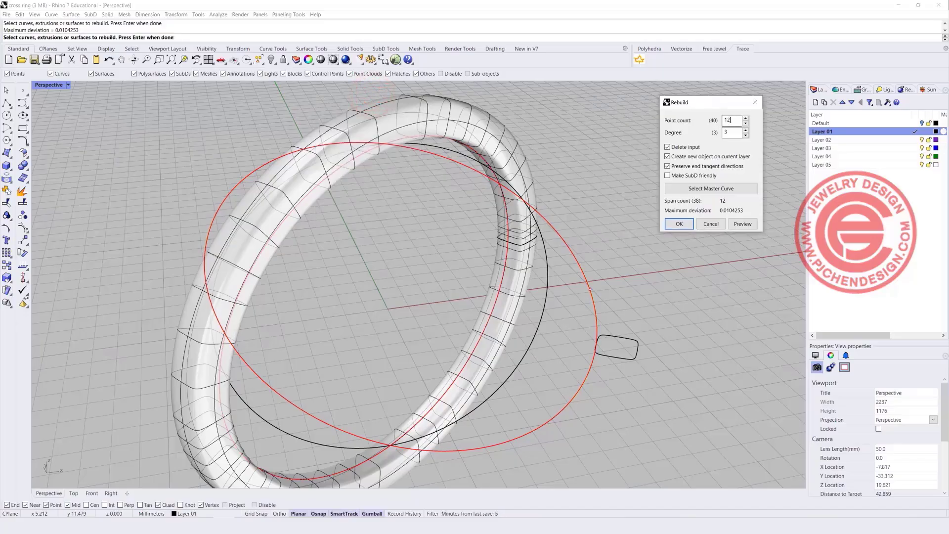
left_click(680, 225)
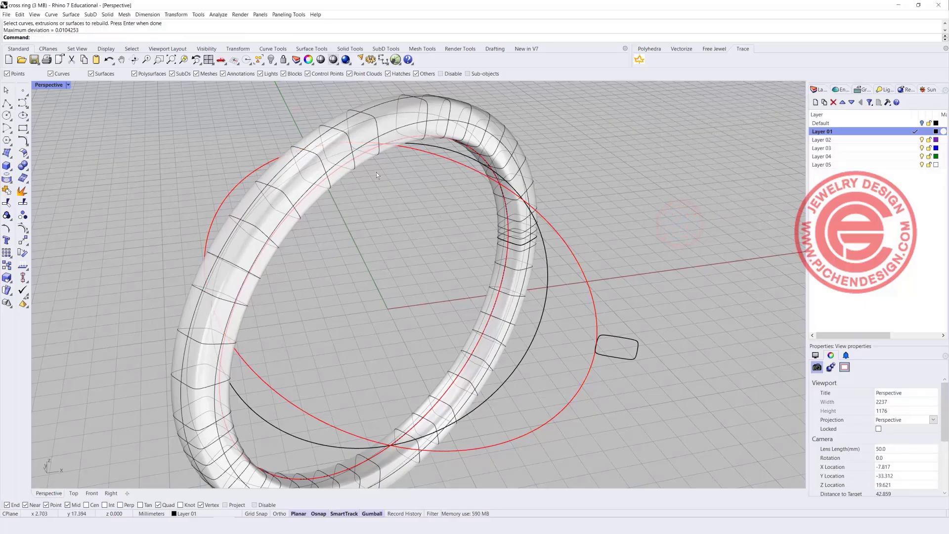
Turn on the rebuilt red curve's control points and raise its three top points vertically.
left_click(433, 156)
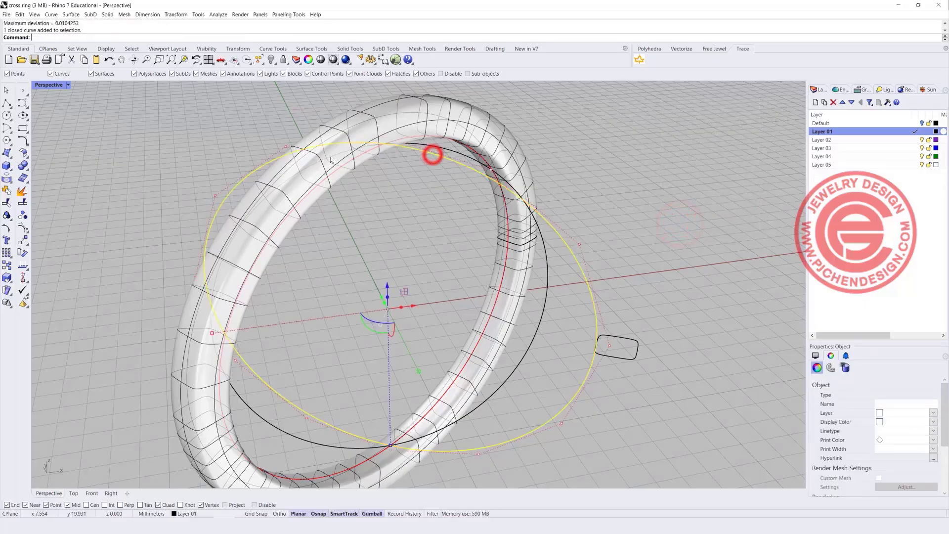
left_click(22, 228)
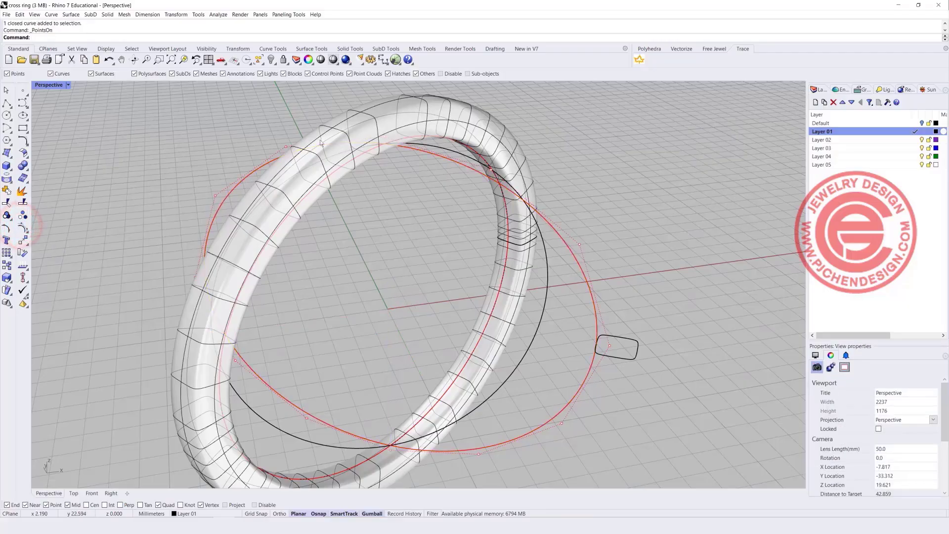
left_click_drag(286, 110, 489, 182)
right_click_drag(461, 210, 367, 192)
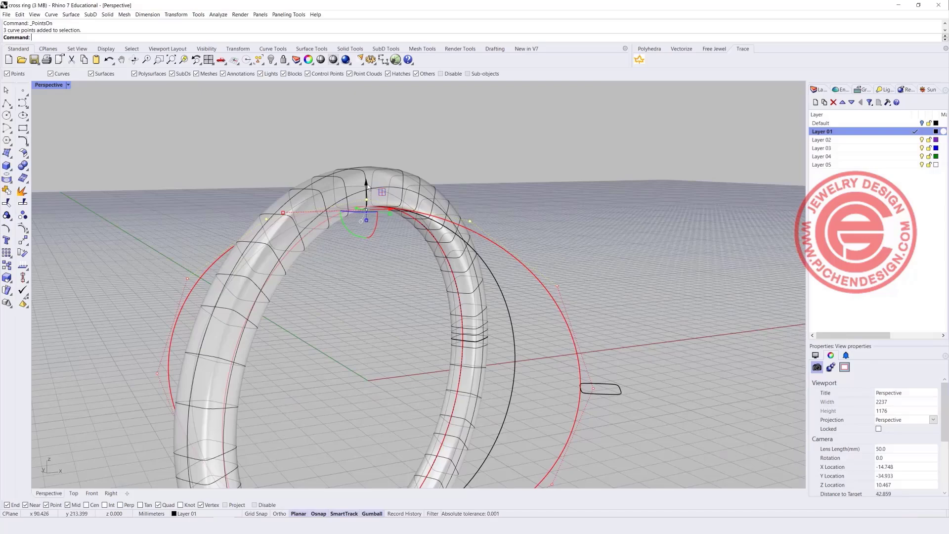
left_click_drag(367, 184, 410, 185)
Sweep the other rounded rectangle along the raised red rail with Sweep 1 Rail, using Freeform frame style, unchanged cross sections and history recording on.
right_click_drag(535, 238, 586, 283)
scroll(524, 240, "down", 3)
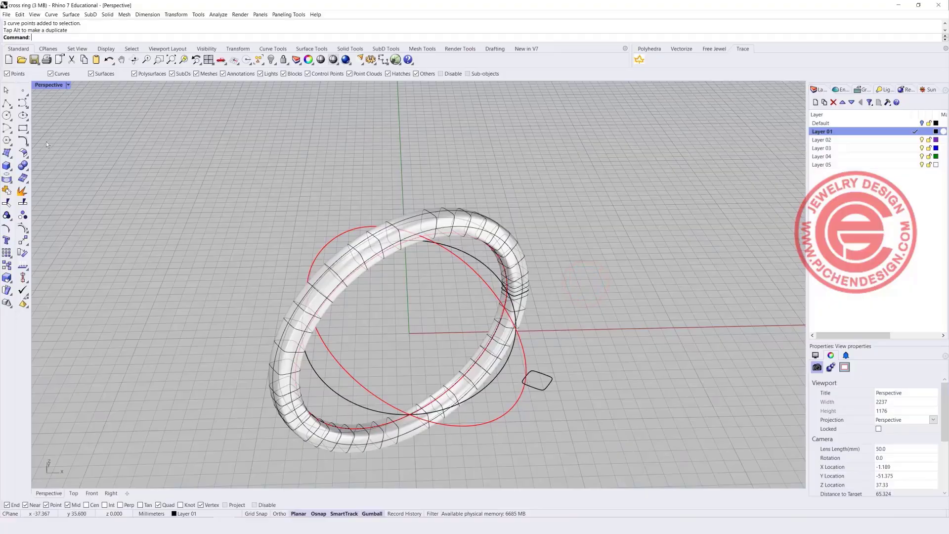
left_click(71, 14)
left_click(85, 37)
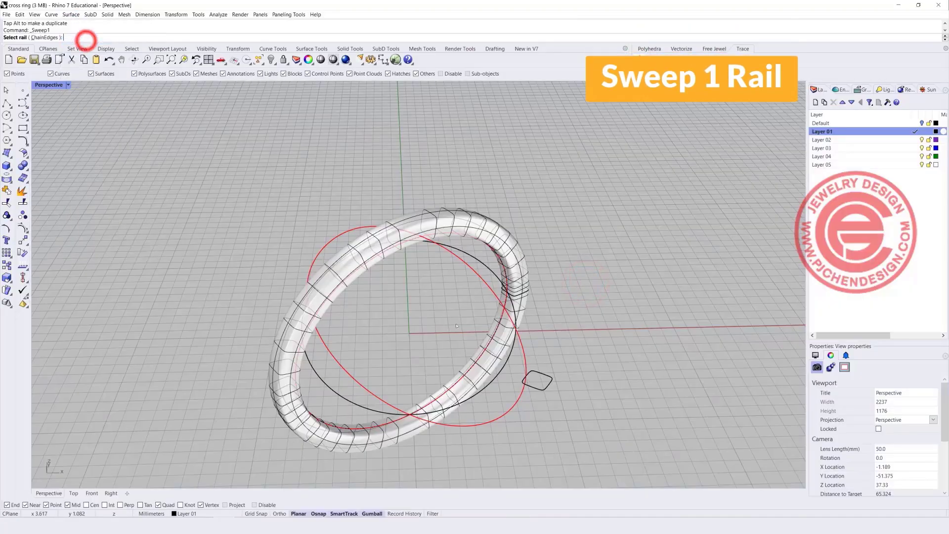
left_click(525, 359)
left_click(544, 387)
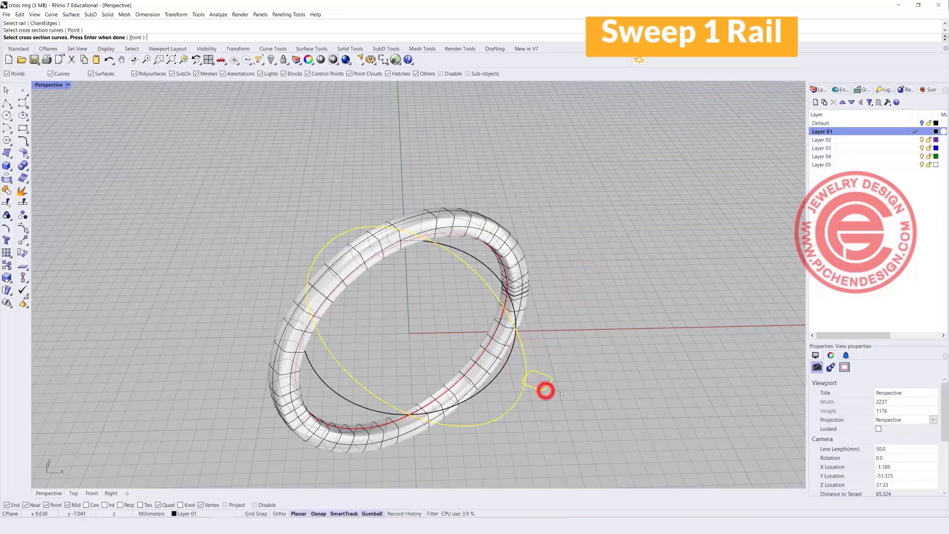
key("Return")
key("Return")
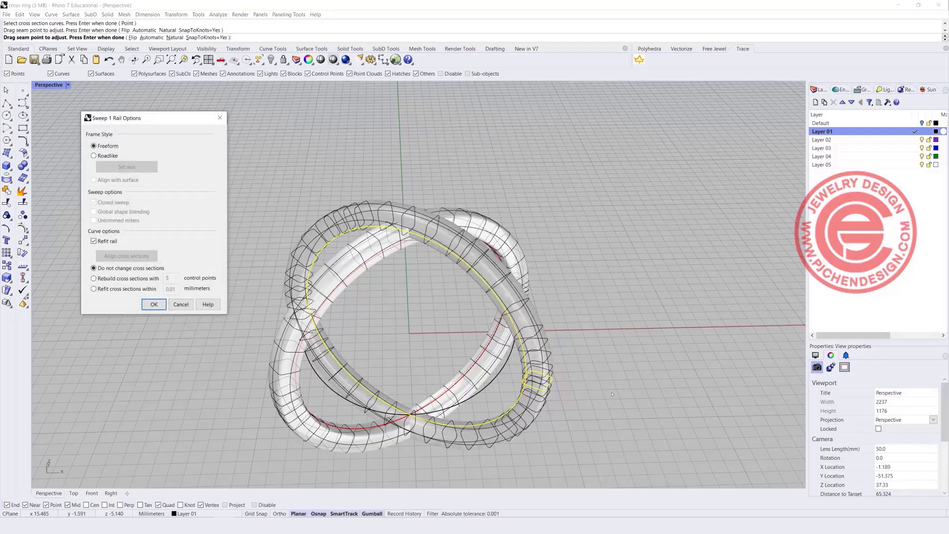
right_click_drag(612, 394, 552, 271)
scroll(435, 183, "up", 3)
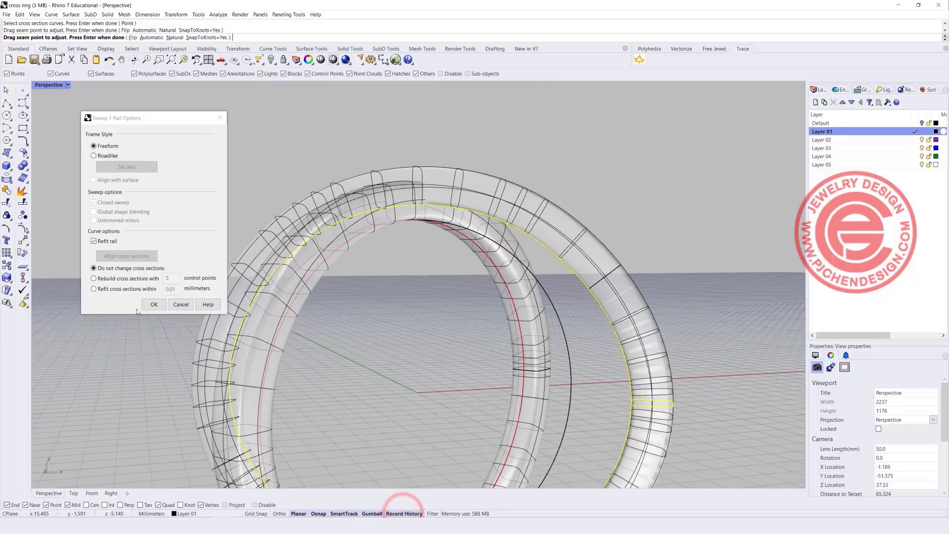
left_click(153, 304)
Lower the second rail's three top control points slightly so the history-linked band follows.
left_click(476, 213)
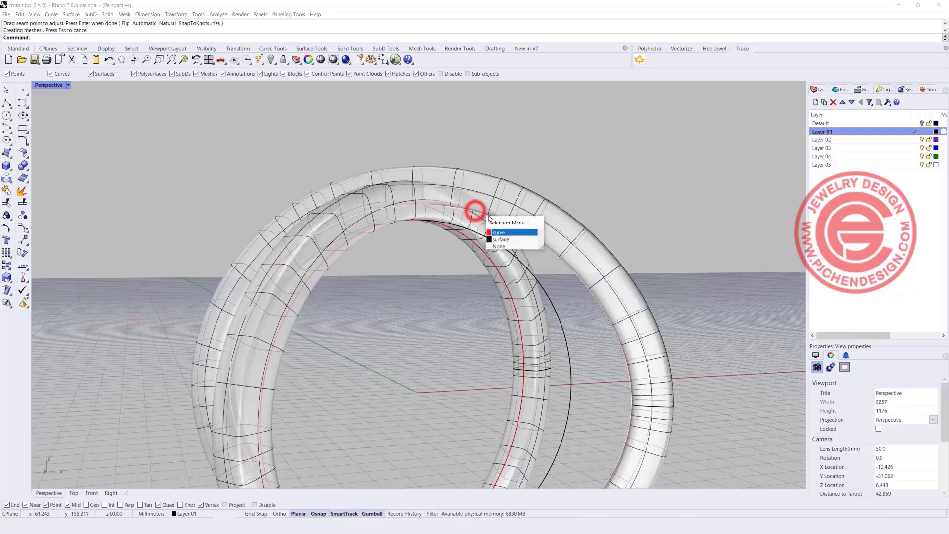
left_click(500, 233)
left_click_drag(189, 150, 632, 224)
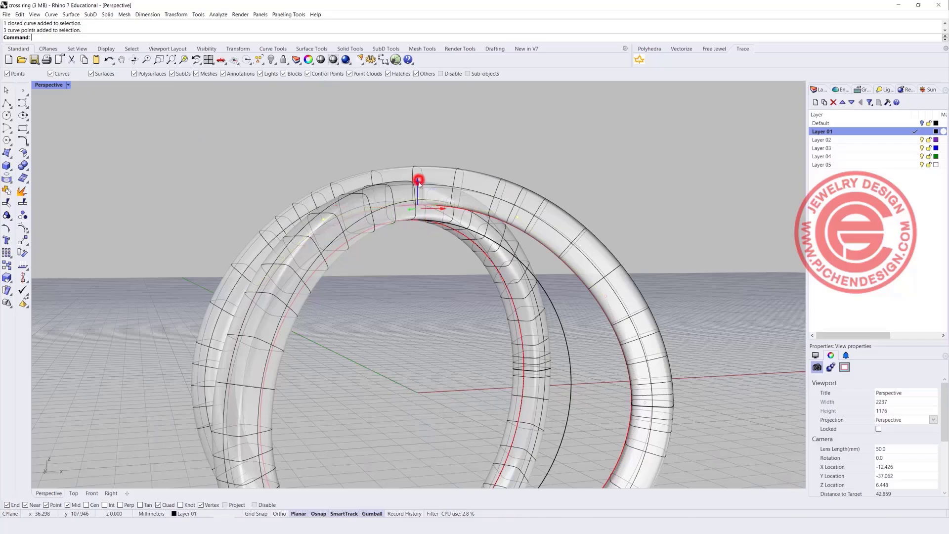
left_click_drag(419, 181, 419, 185)
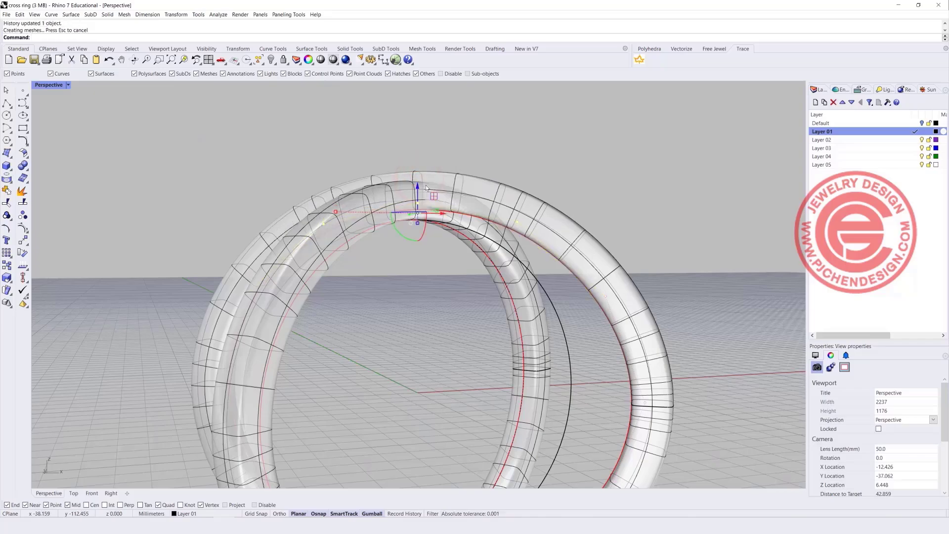
right_click_drag(422, 185, 611, 246)
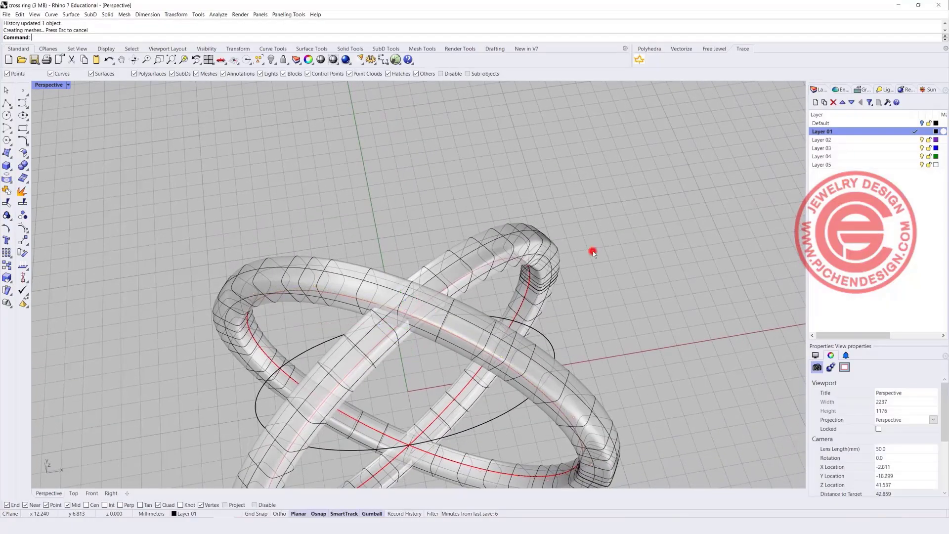
scroll(500, 257, "down", 3)
right_click_drag(500, 257, 401, 248)
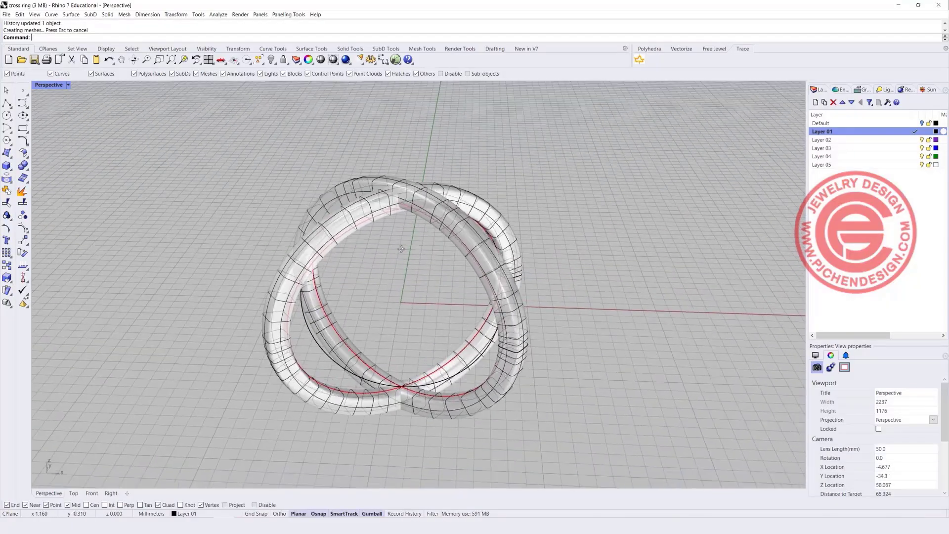
Switch to the four-viewport layout and try to select the black inner circle of the ring.
double_click(49, 85)
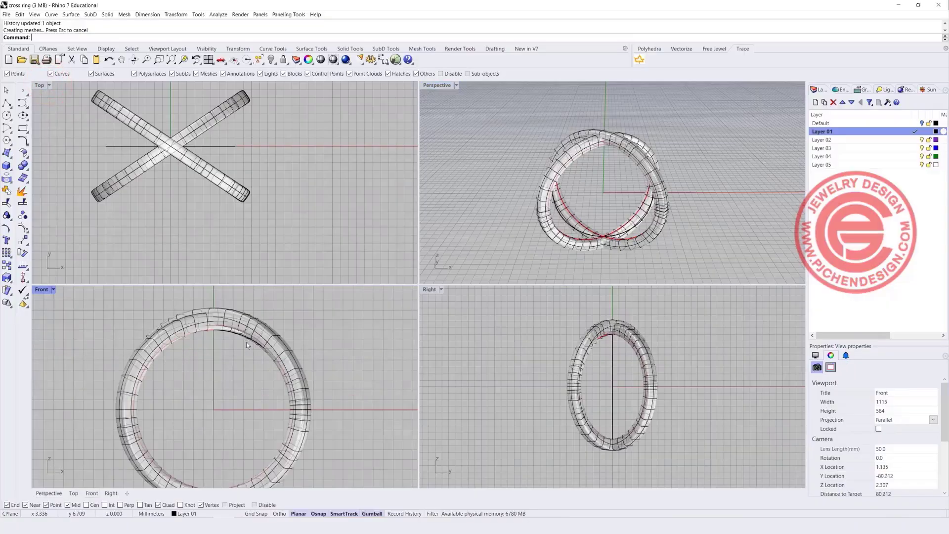
left_click(246, 341)
left_click(252, 343)
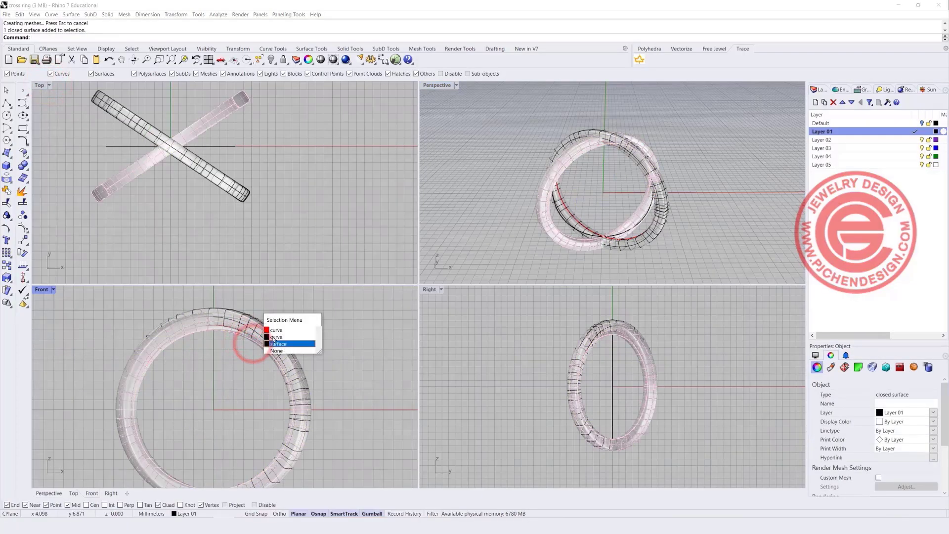
left_click(276, 329)
scroll(269, 416, "up", 3)
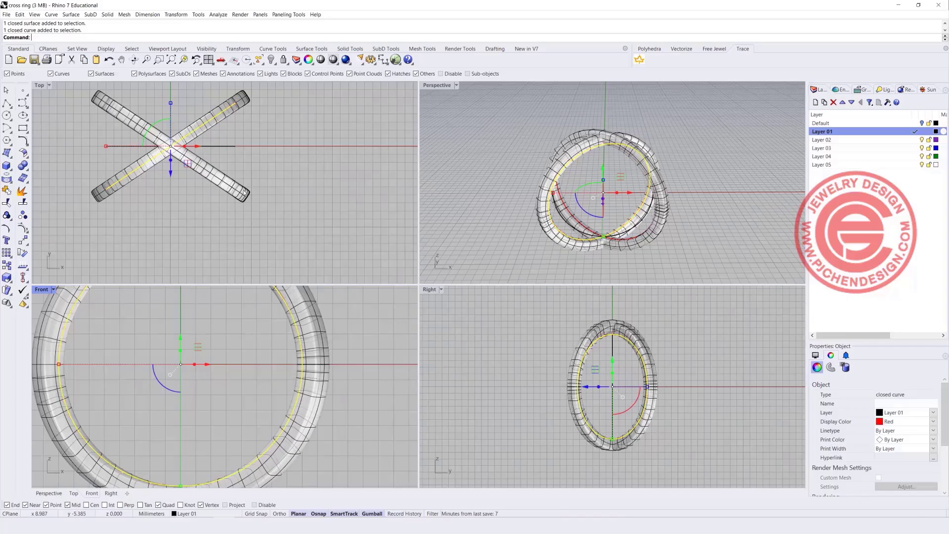
scroll(244, 193, "up", 2)
left_click(238, 185)
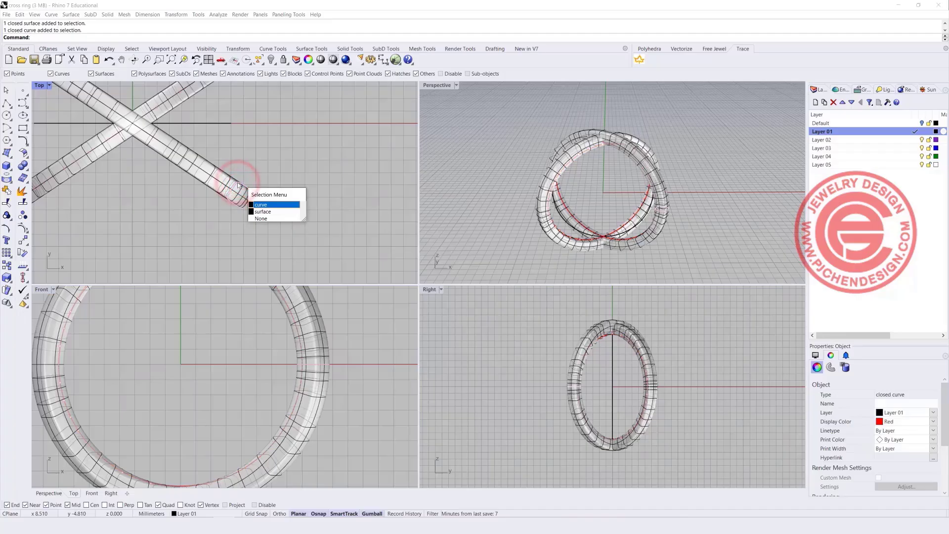
left_click(299, 340)
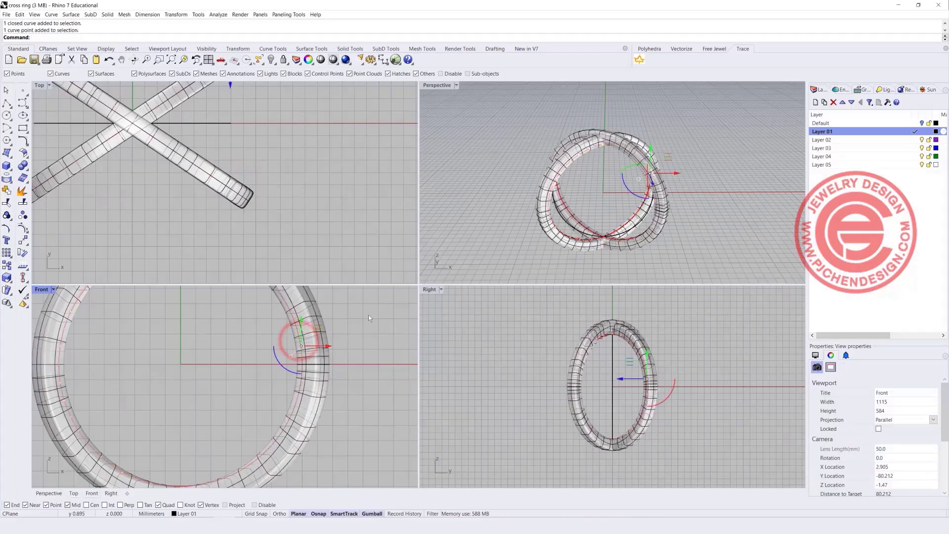
left_click(353, 193)
Extrude the black inner circle straight on both sides as a solid cylinder reaching well beyond the crossed bands.
left_click(203, 123)
scroll(316, 180, "down", 3)
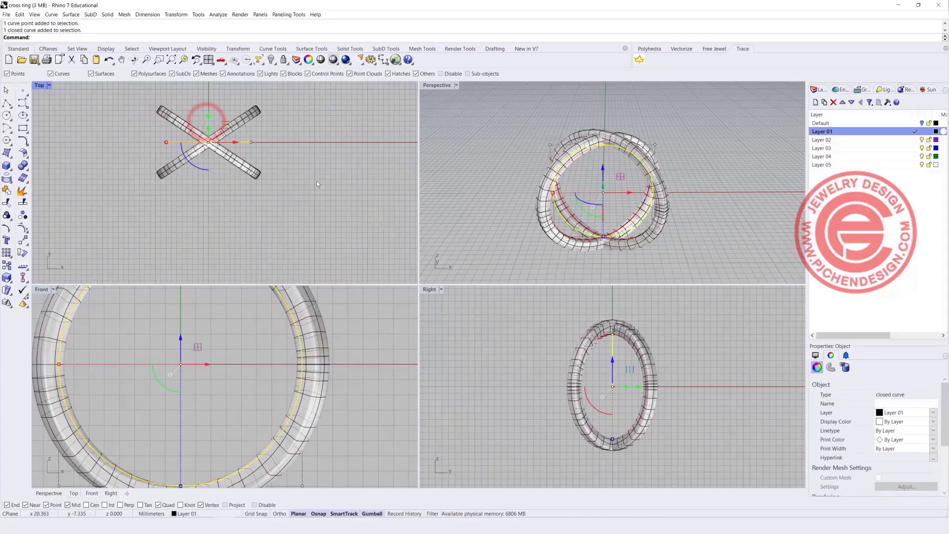
scroll(289, 163, "up", 1)
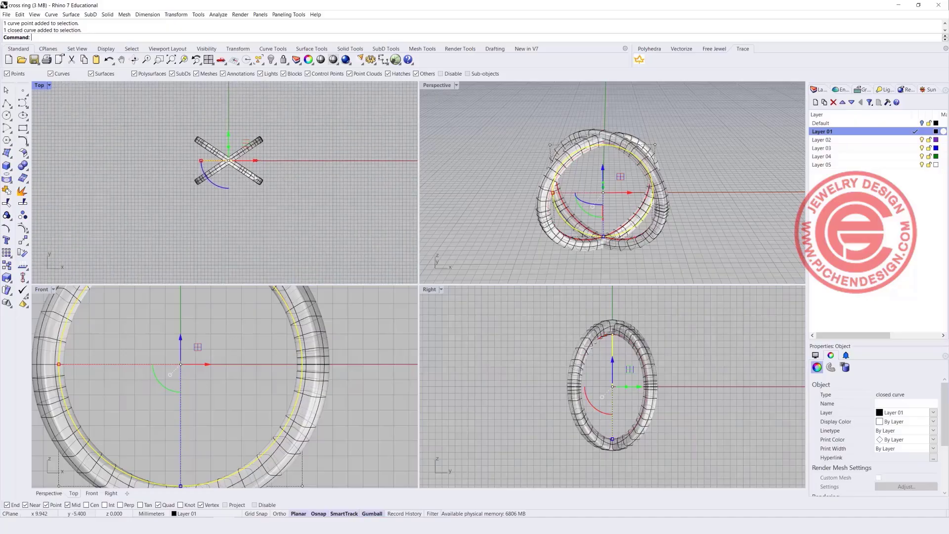
left_click(108, 15)
mouse_move(168, 147)
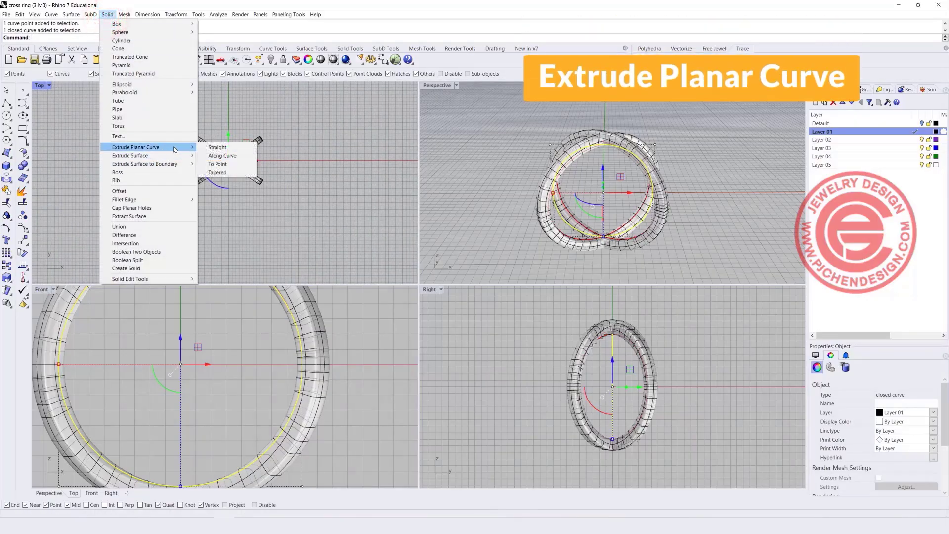
left_click(216, 147)
left_click(212, 230)
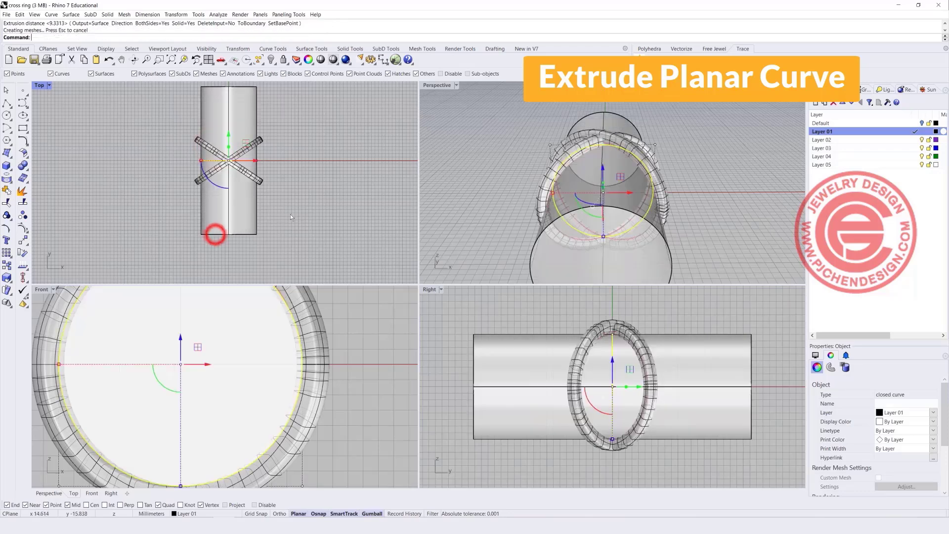
left_click(312, 210)
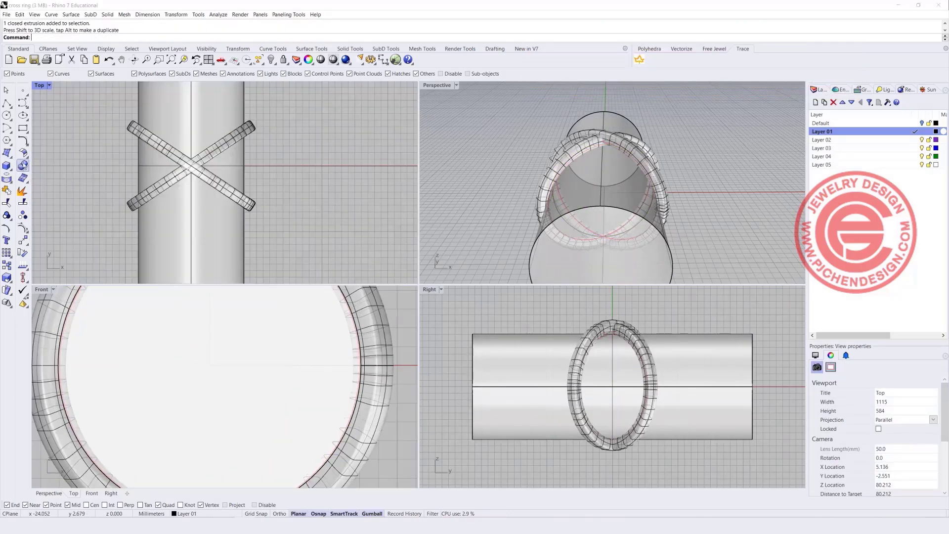
Subtract the cylinder from both ring bands with Boolean Difference, deleting the input cylinder and accepting the break in history.
left_click(23, 165)
left_click(47, 167)
left_click(251, 125)
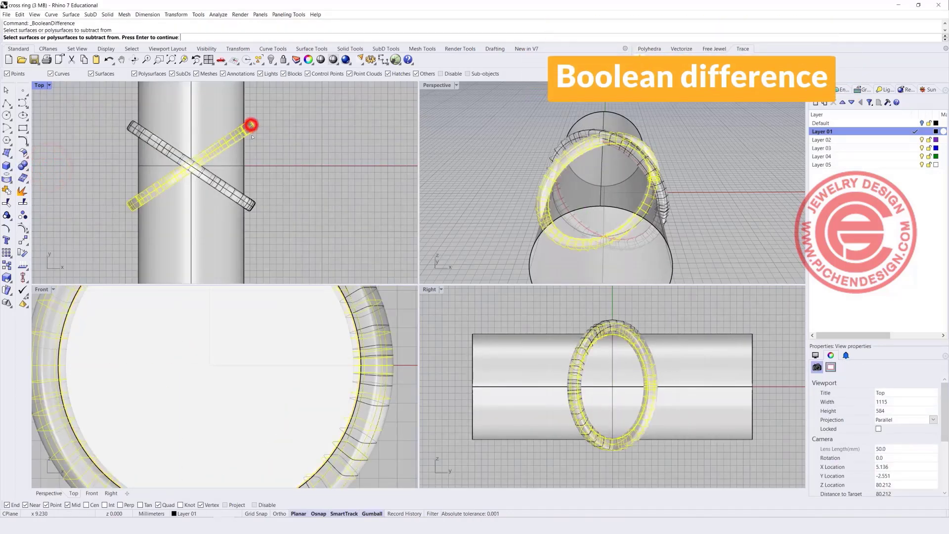
left_click(248, 201)
key("Return")
left_click(221, 107)
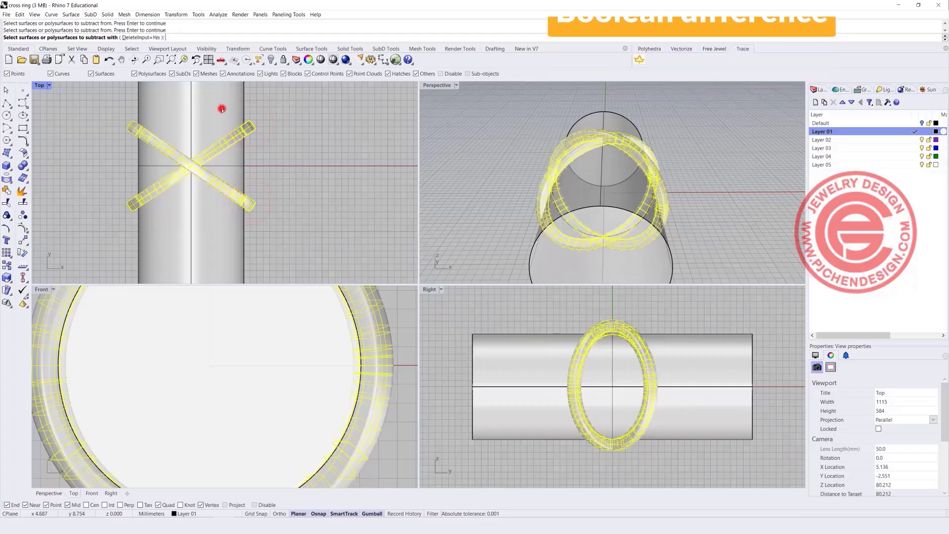
key("Return")
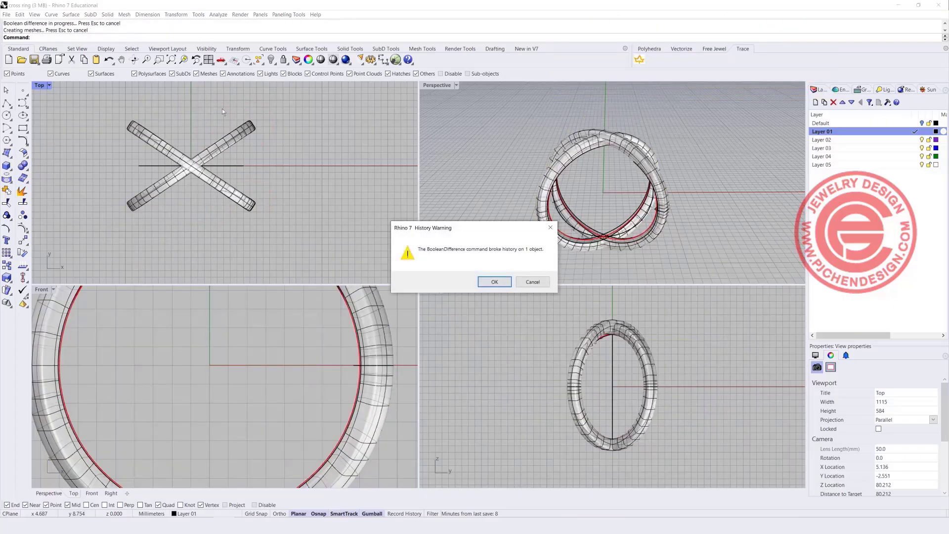
left_click(495, 282)
Show the perspective view in Rendered mode and examine the trimmed inner faces where the bands cross.
right_click_drag(435, 279, 460, 99)
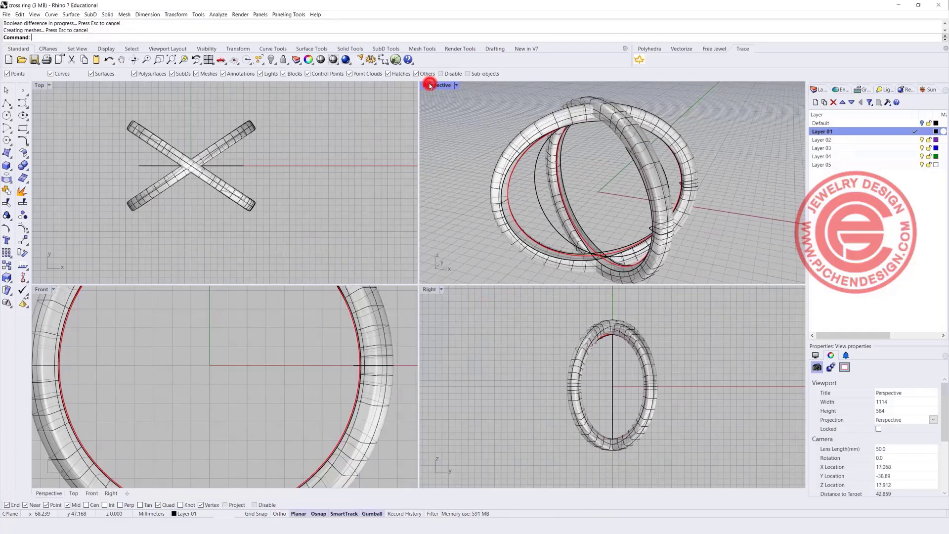
left_click(456, 85)
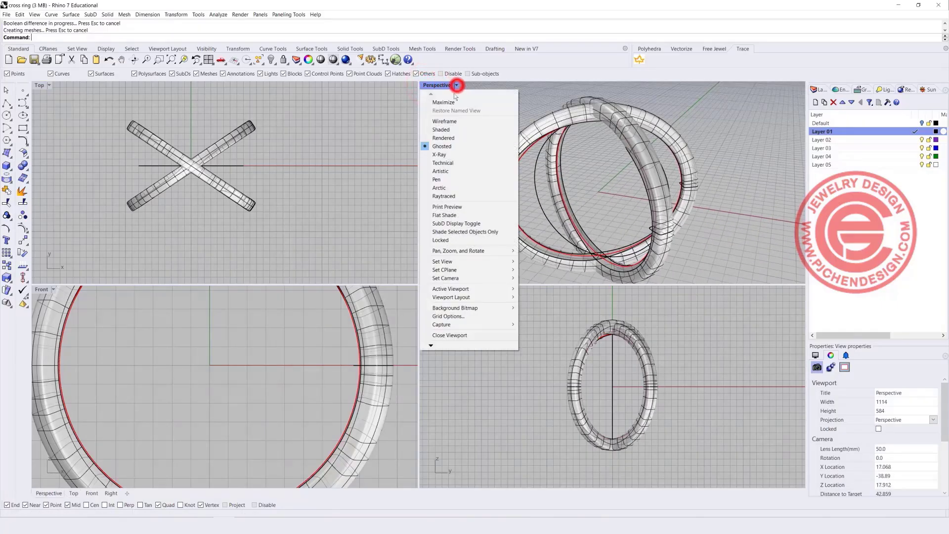
left_click(448, 138)
scroll(606, 255, "up", 5)
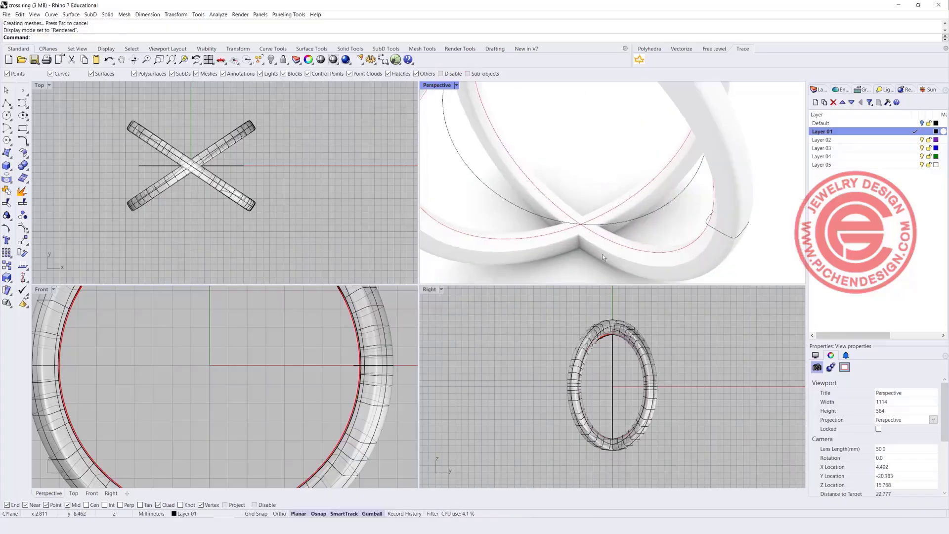
right_click_drag(602, 254, 680, 263)
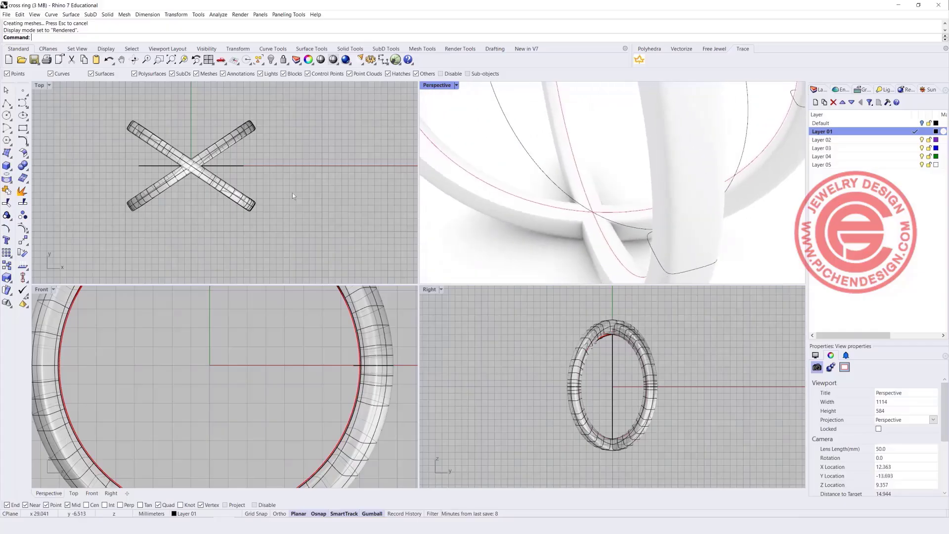
right_click_drag(526, 216, 610, 183)
scroll(610, 183, "down", 5)
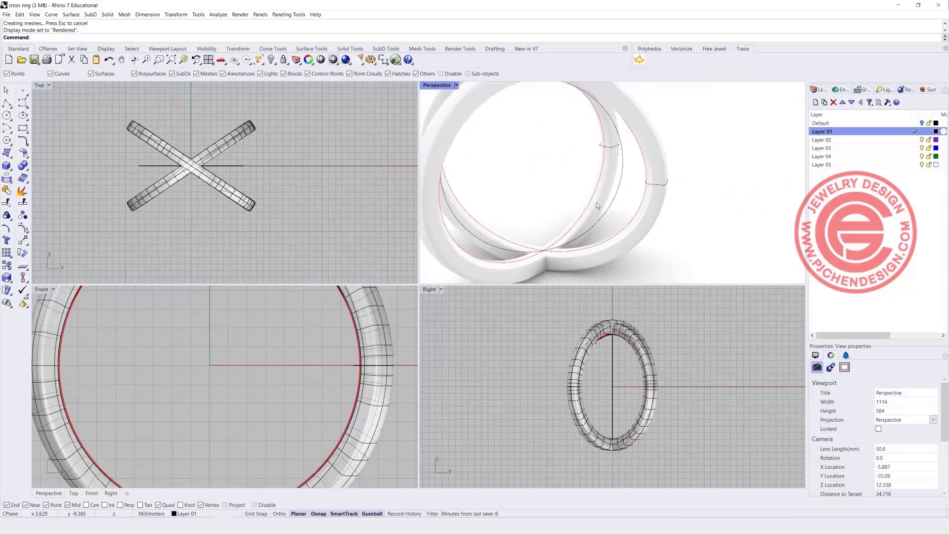
scroll(284, 395, "down", 3)
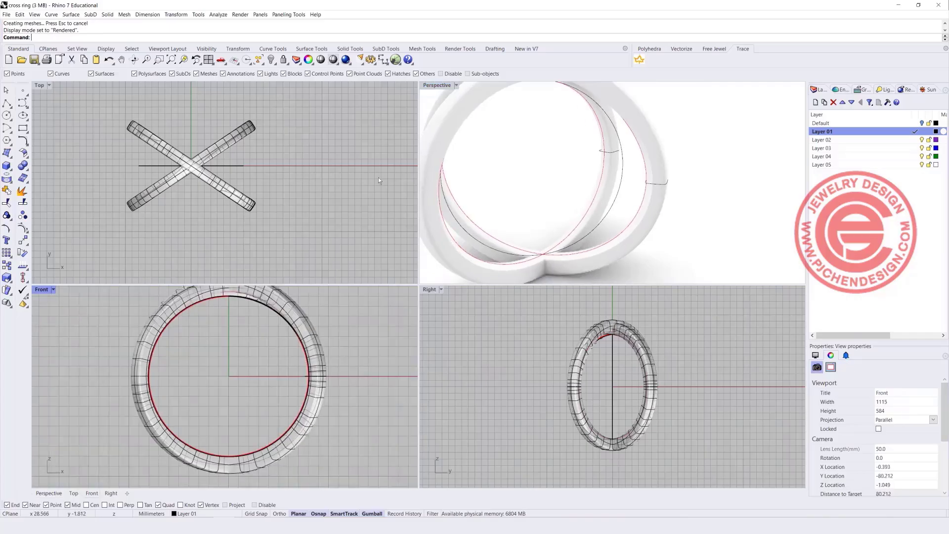
Set the perspective view back to Ghosted display and maximize it.
left_click(456, 85)
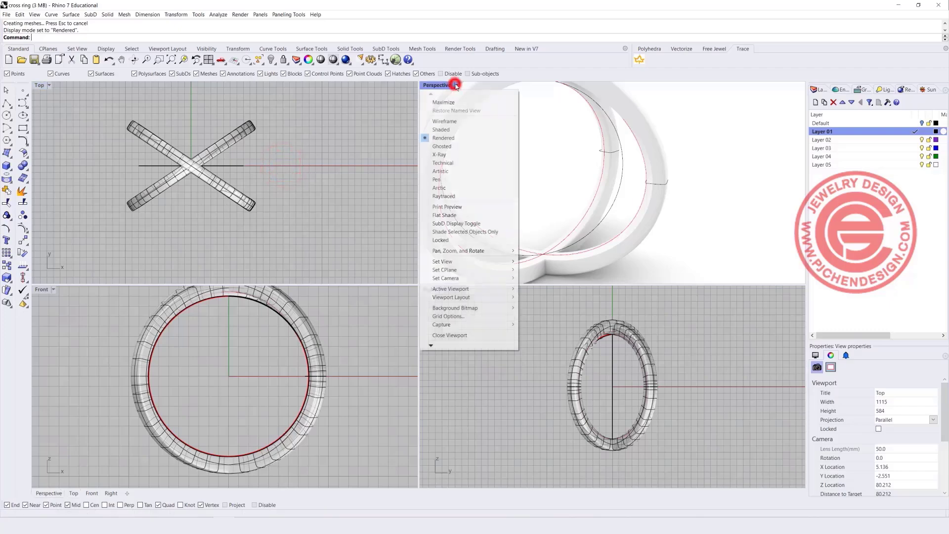
left_click(435, 143)
double_click(445, 85)
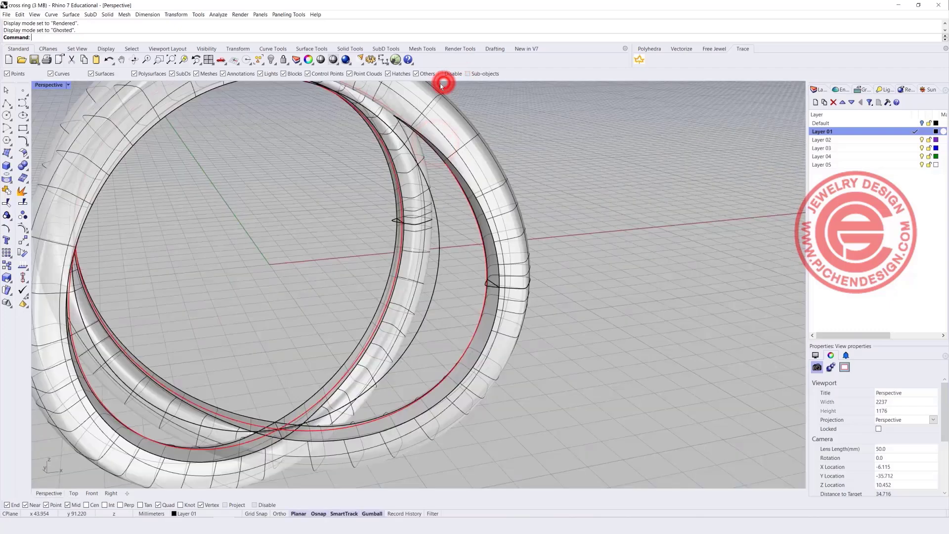
scroll(444, 82, "down", 5)
right_click_drag(445, 81, 477, 277)
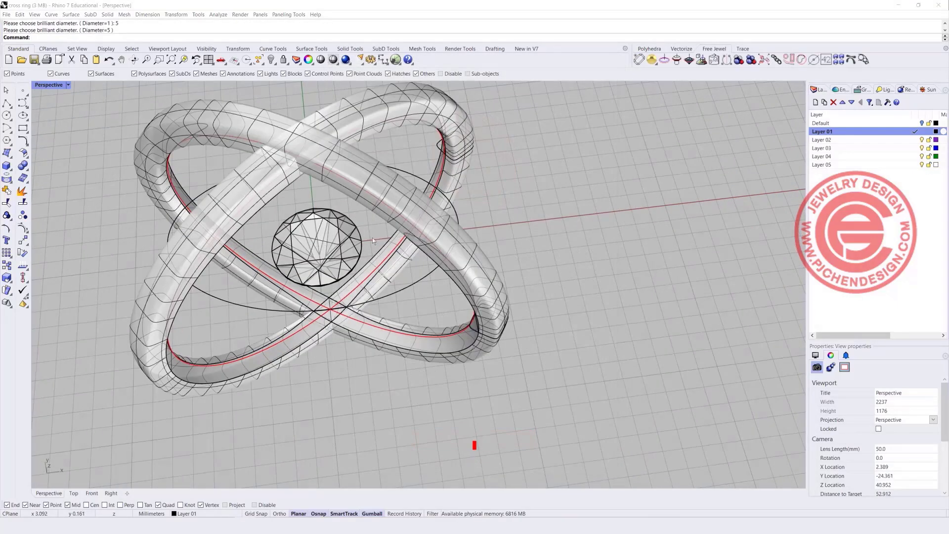
Scale down the 5 mm brilliant with its girdle curve, and raise them about 10.5 mm onto the bands' top crossing.
left_click_drag(374, 238, 322, 227)
left_click_drag(274, 257, 302, 254)
double_click(39, 84)
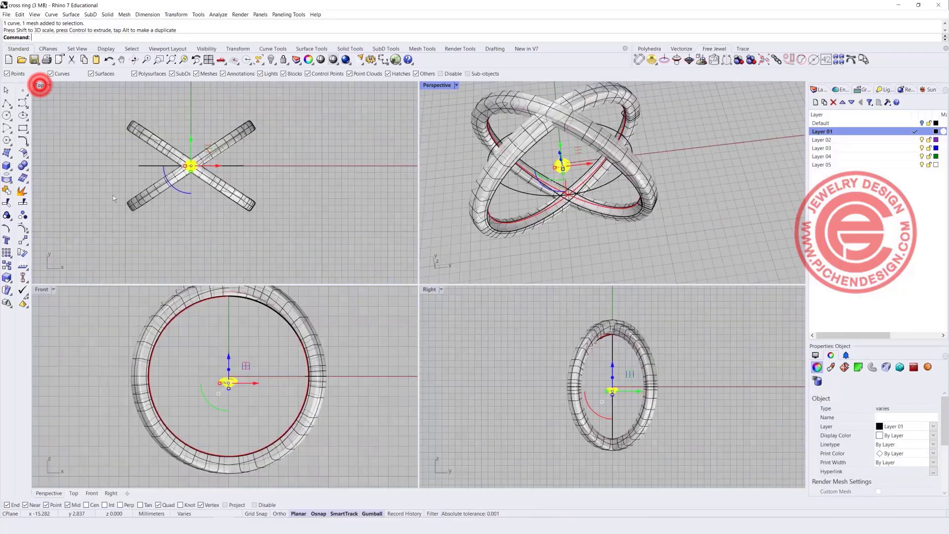
scroll(228, 431, "up", 2)
left_click_drag(233, 448, 234, 435)
left_click_drag(262, 346, 266, 329)
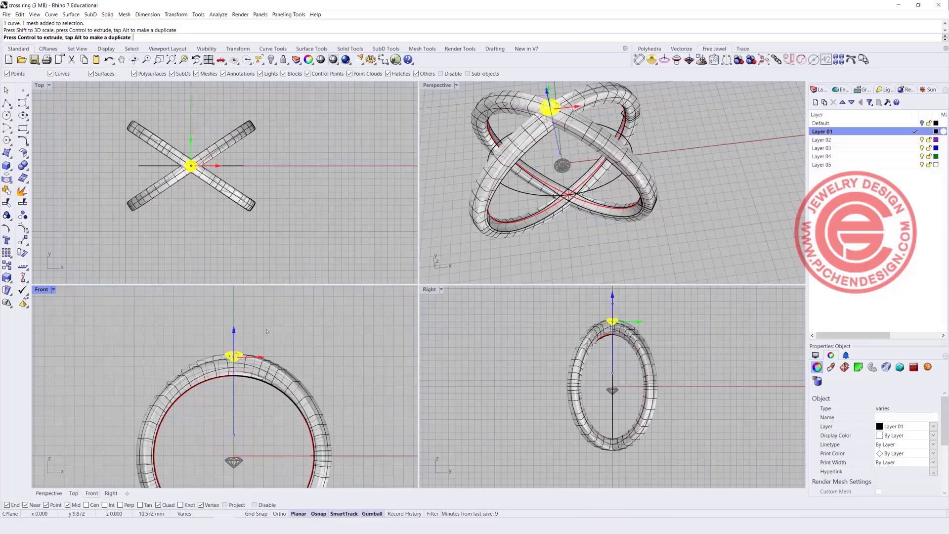
scroll(238, 354, "up", 5)
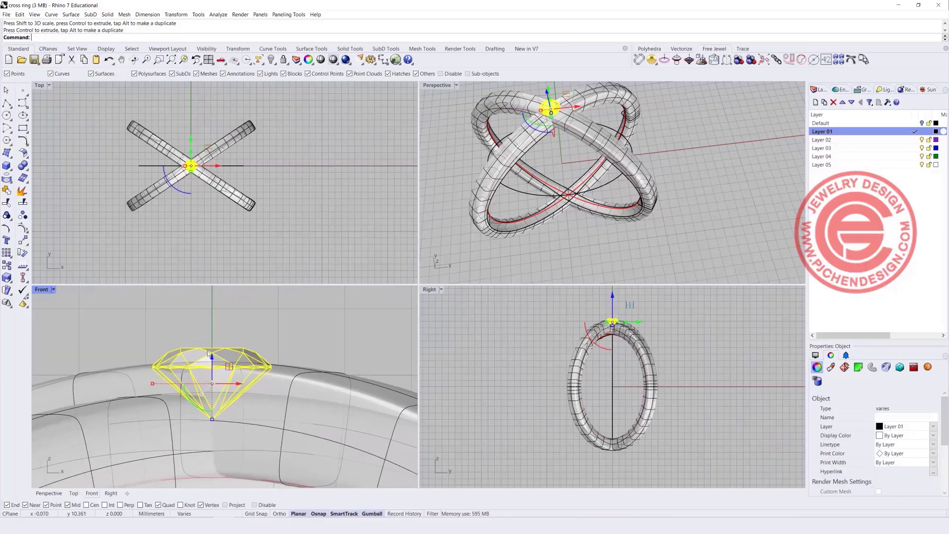
left_click_drag(214, 360, 220, 364)
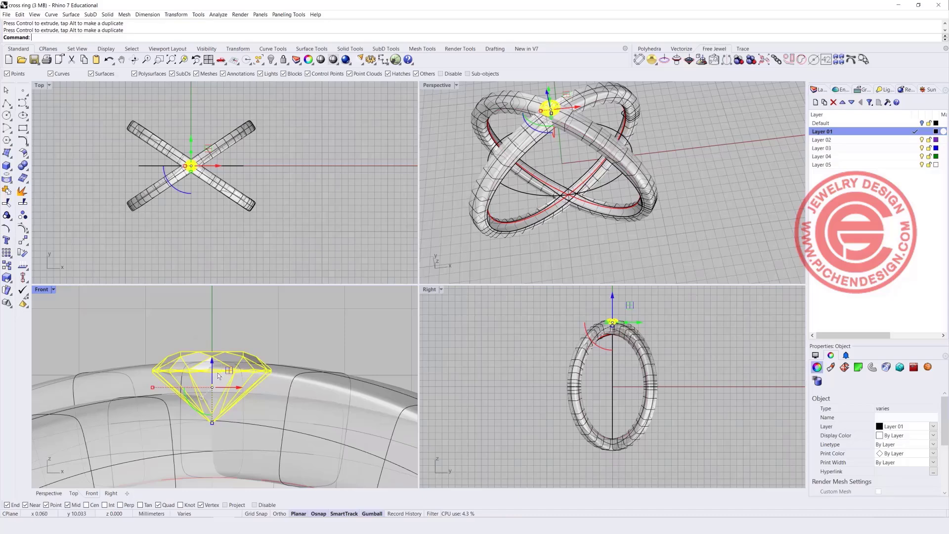
Check the brilliant's seat from above, and lower it with its girdle curve slightly further into the crossing bands.
left_click(656, 239)
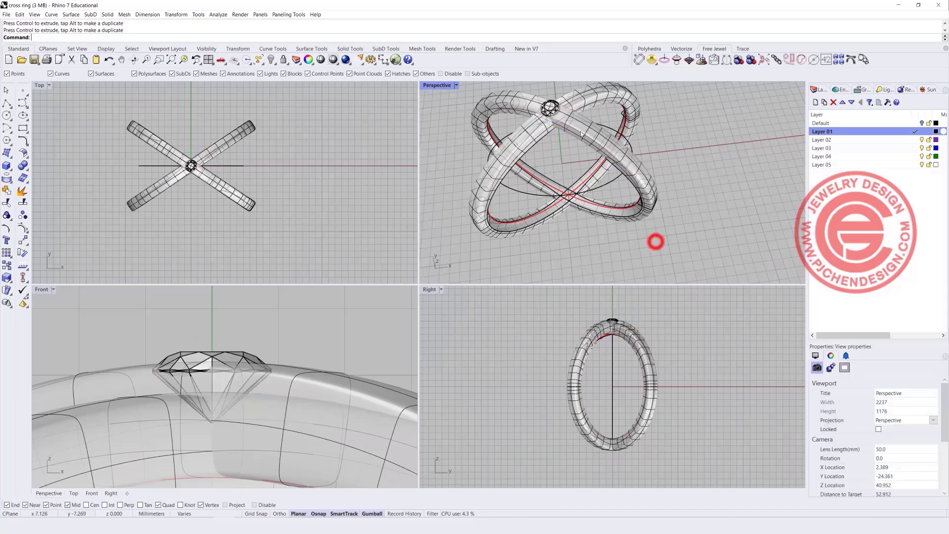
right_click_drag(656, 239, 539, 198)
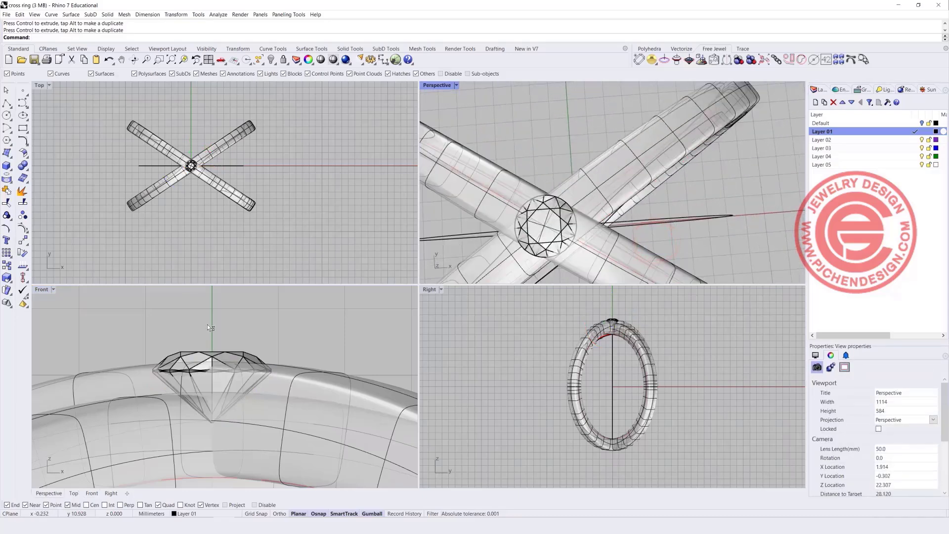
left_click_drag(203, 333, 282, 434)
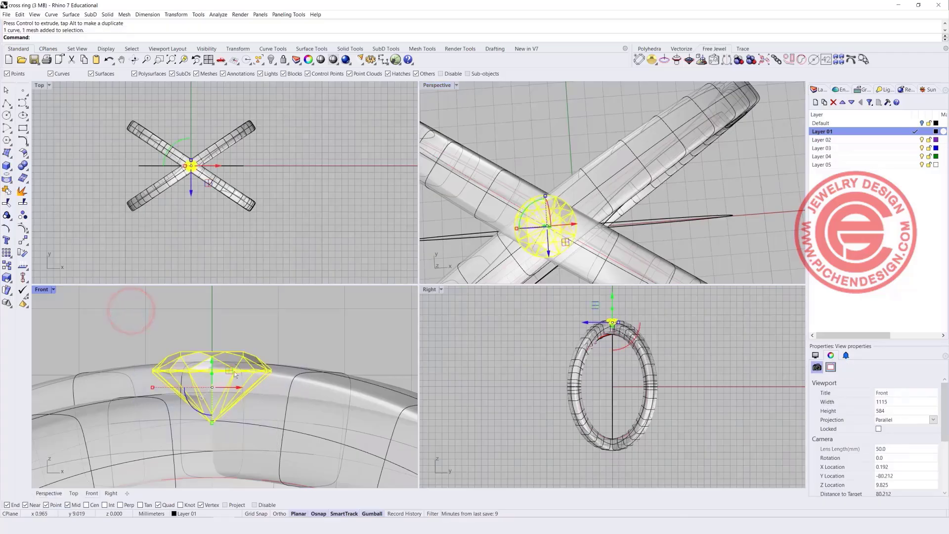
left_click_drag(212, 362, 212, 362)
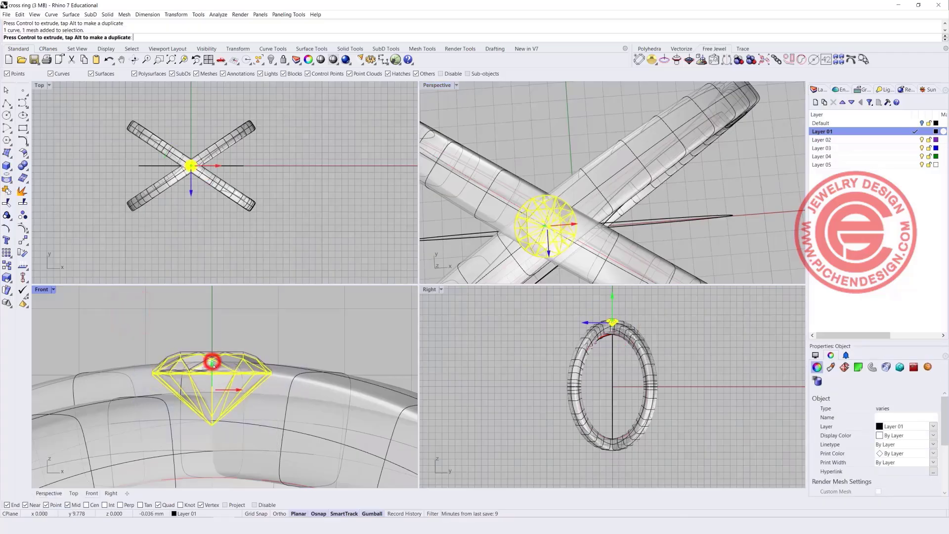
left_click(308, 329)
Extract a lengthwise isocurve along the outer face of one band.
double_click(432, 86)
right_click_drag(430, 82, 465, 256)
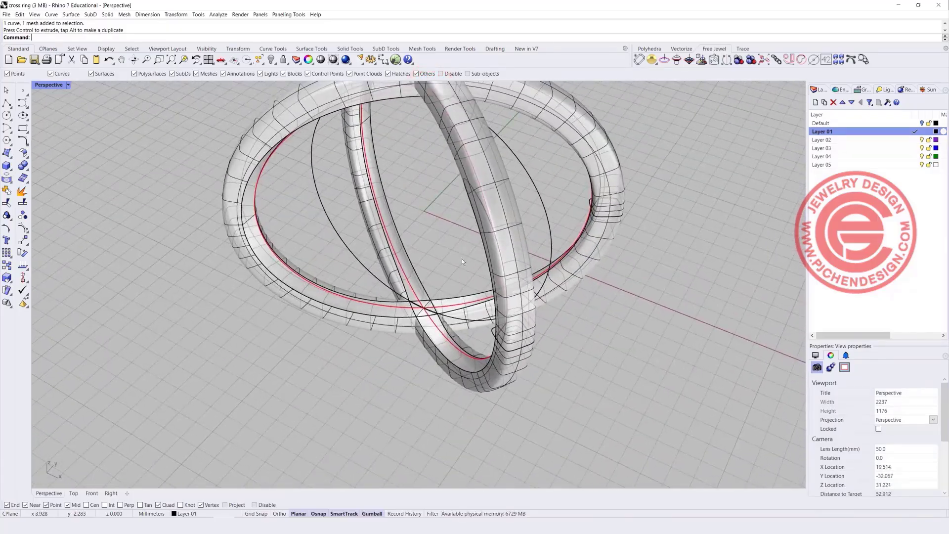
left_click(50, 14)
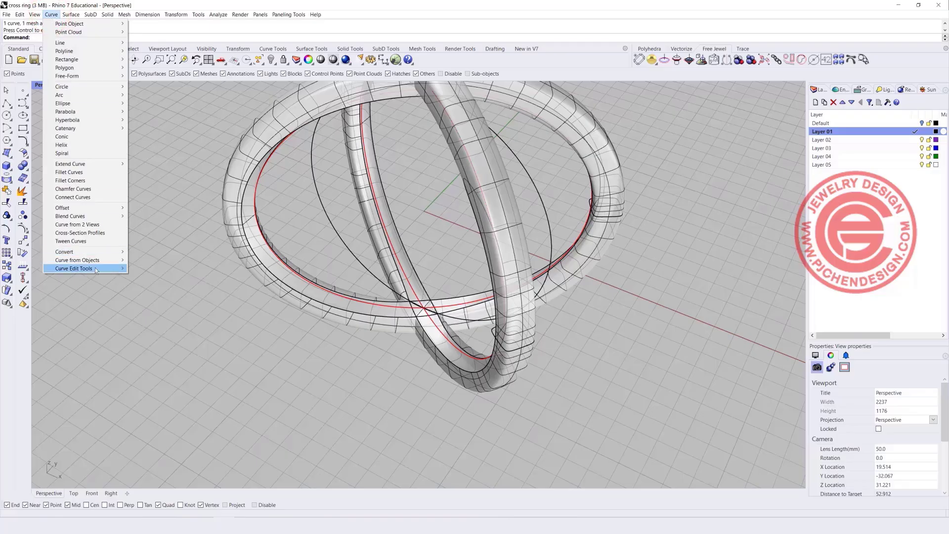
mouse_move(103, 262)
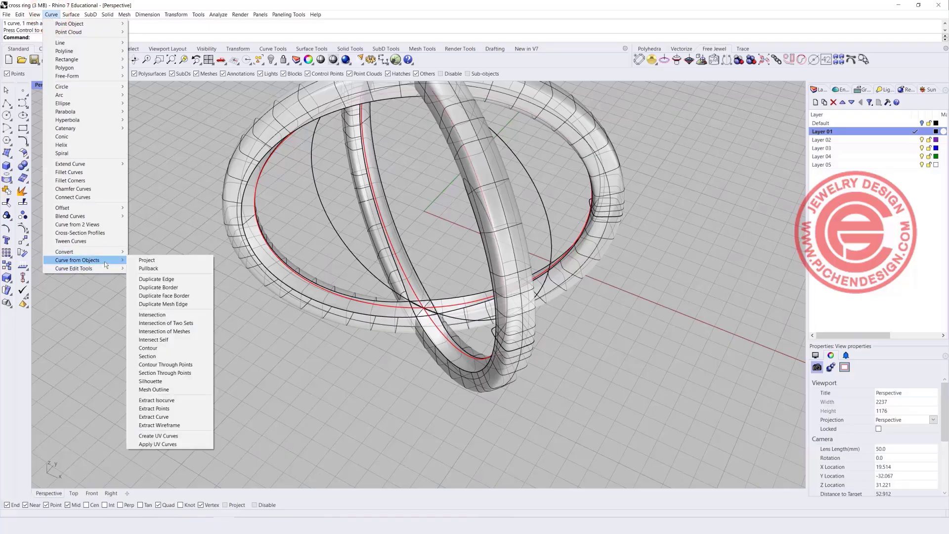
left_click(191, 400)
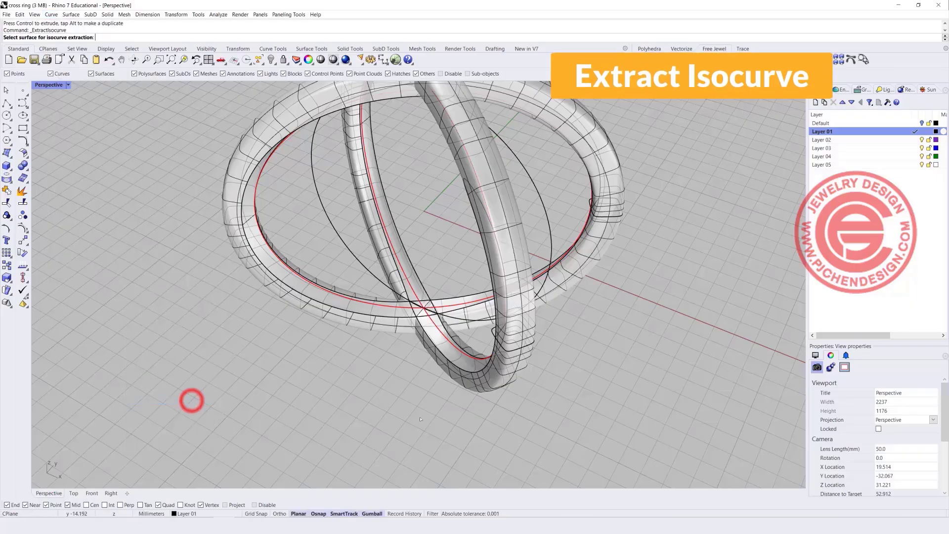
left_click(530, 329)
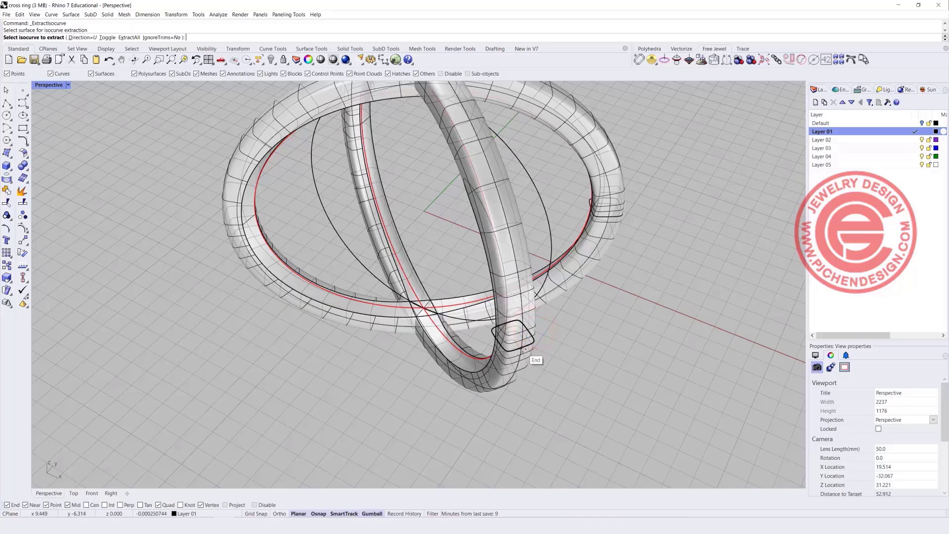
left_click(525, 348)
right_click(521, 347)
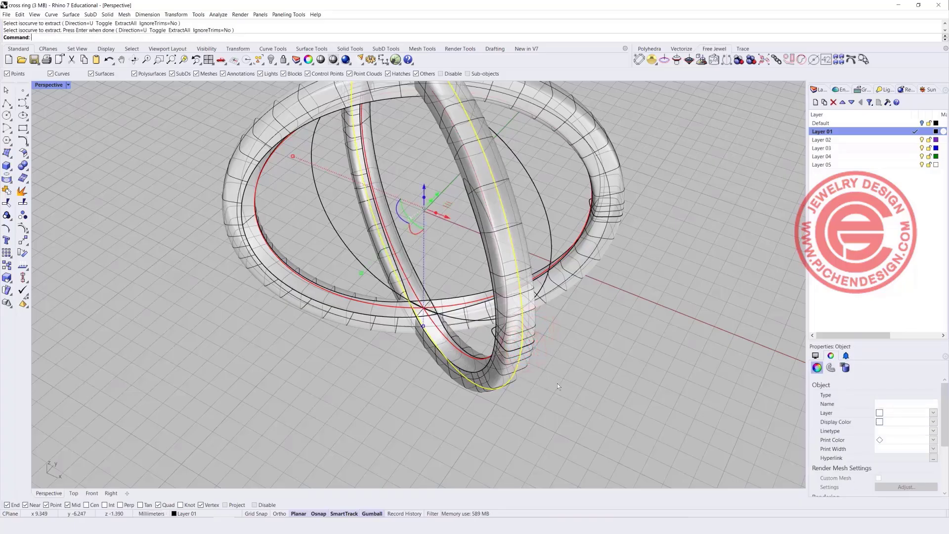
Change the display color of the extracted isocurve to Green.
right_click_drag(557, 386, 577, 262)
left_click(576, 261)
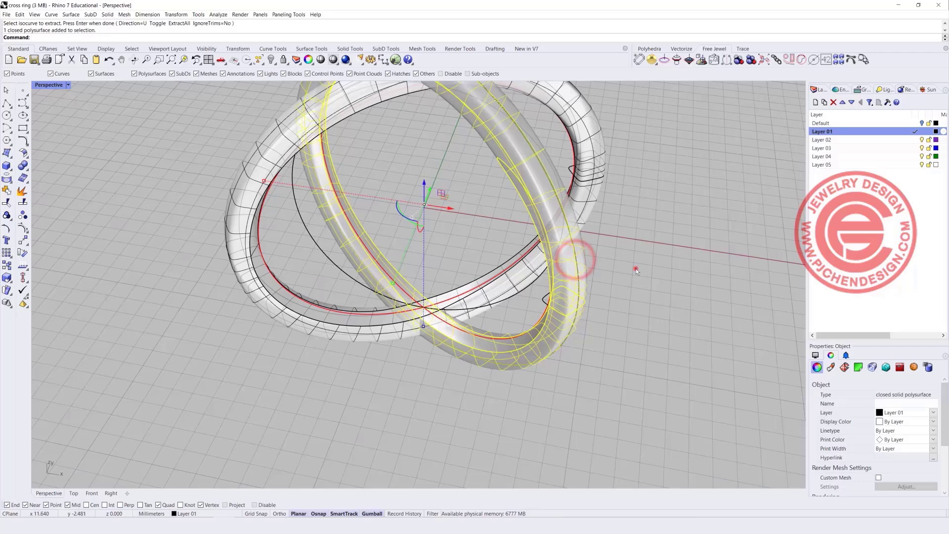
left_click(635, 269)
scroll(591, 250, "up", 3)
left_click(587, 249)
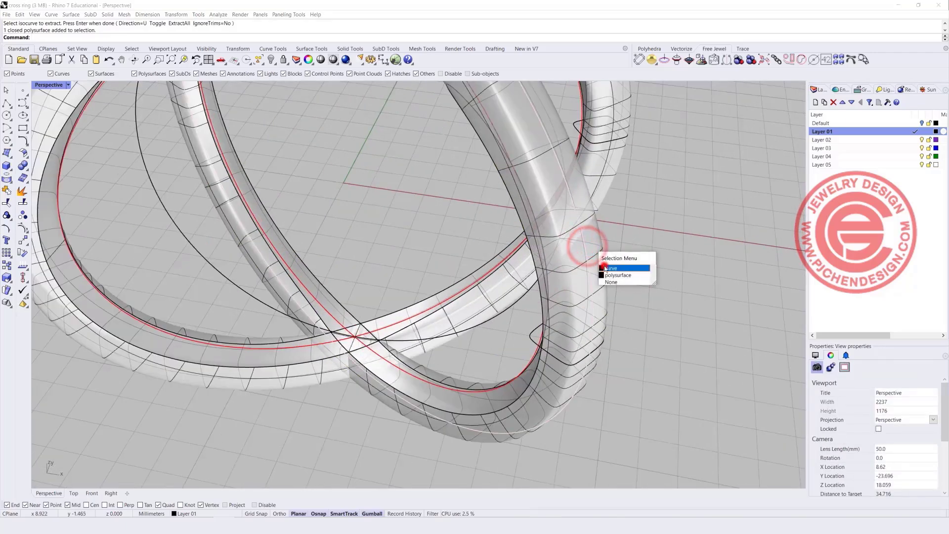
left_click(600, 259)
left_click(931, 423)
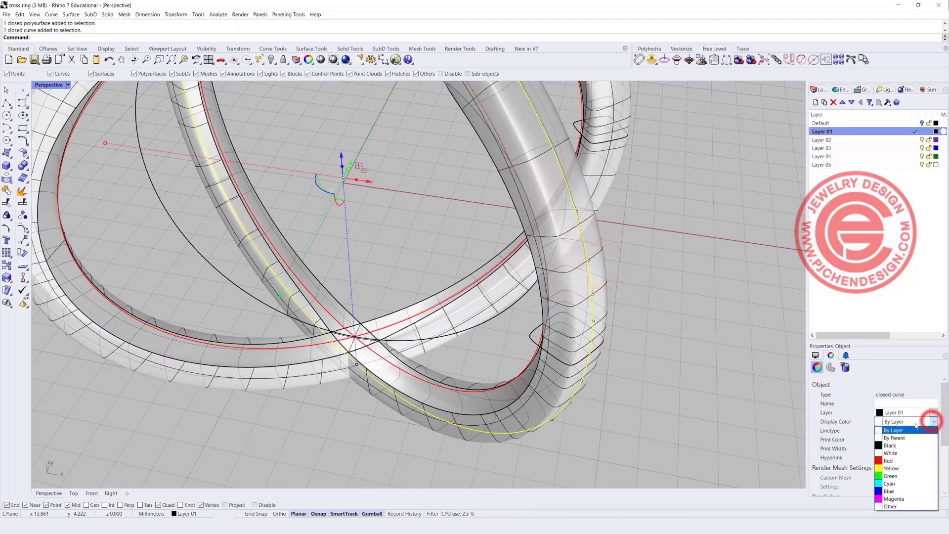
left_click(895, 477)
Split the green isocurve at two points, at the brilliant's centre and partway down the side of the band.
scroll(382, 317, "down", 5)
right_click_drag(380, 318, 434, 241)
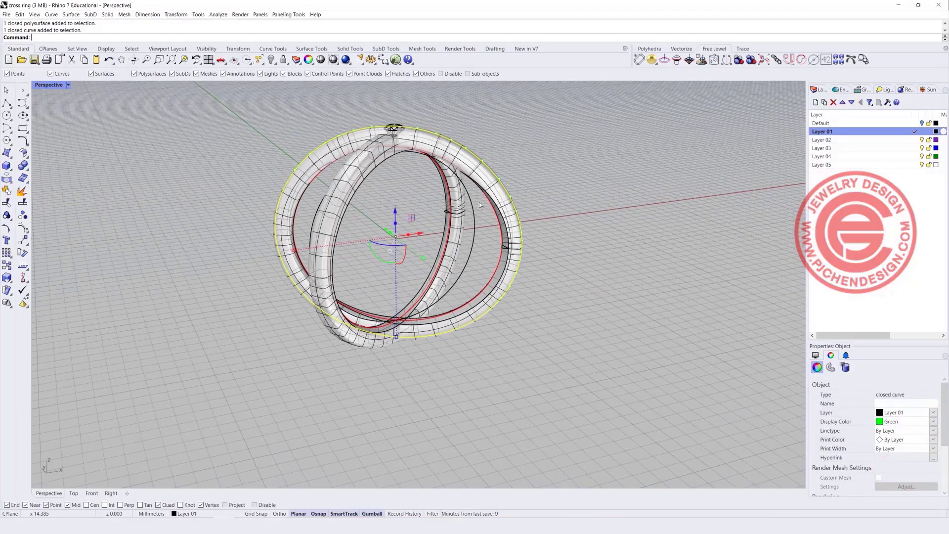
right_click_drag(479, 198, 488, 224)
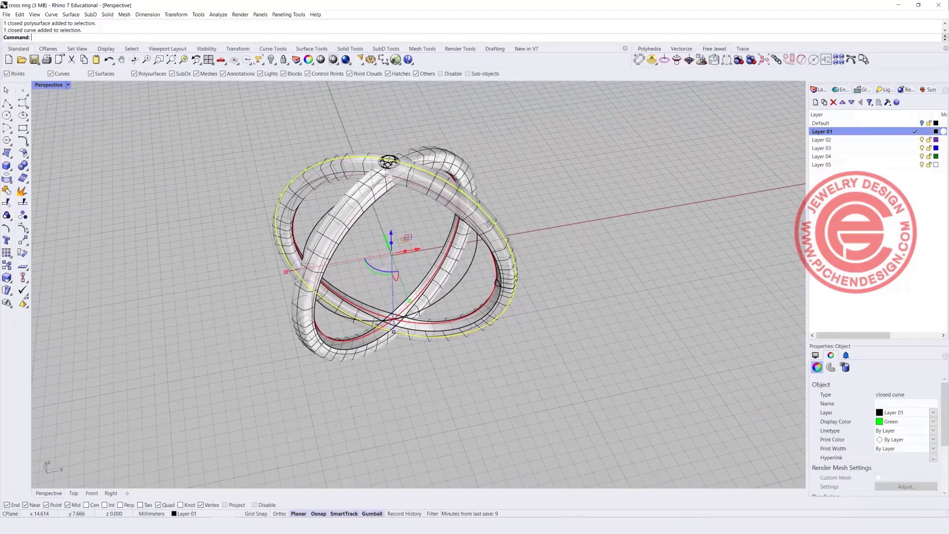
left_click(23, 203)
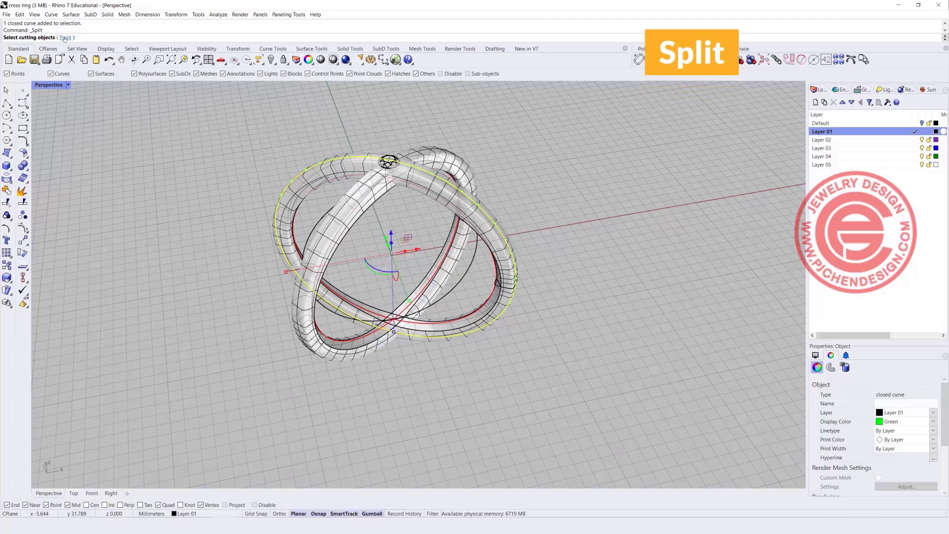
left_click(64, 37)
scroll(390, 162, "up", 8)
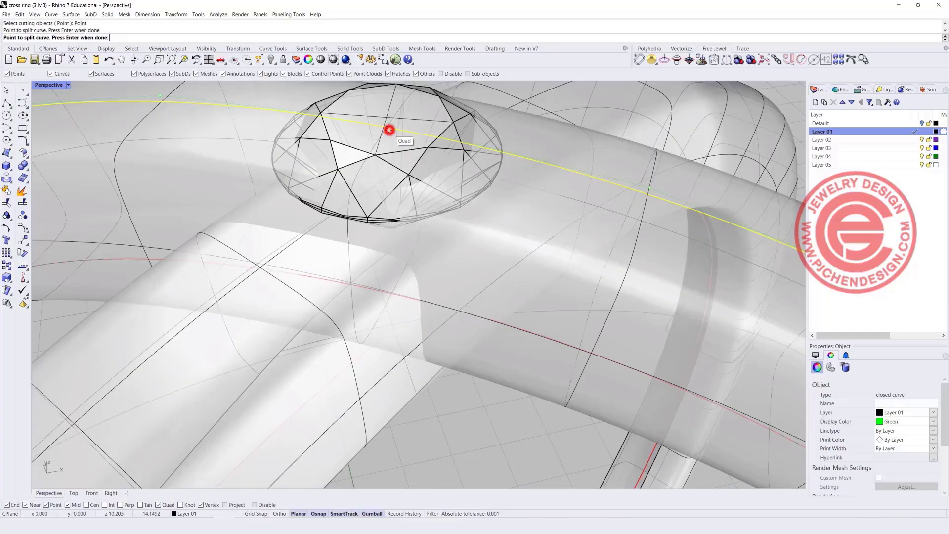
scroll(504, 214, "down", 8)
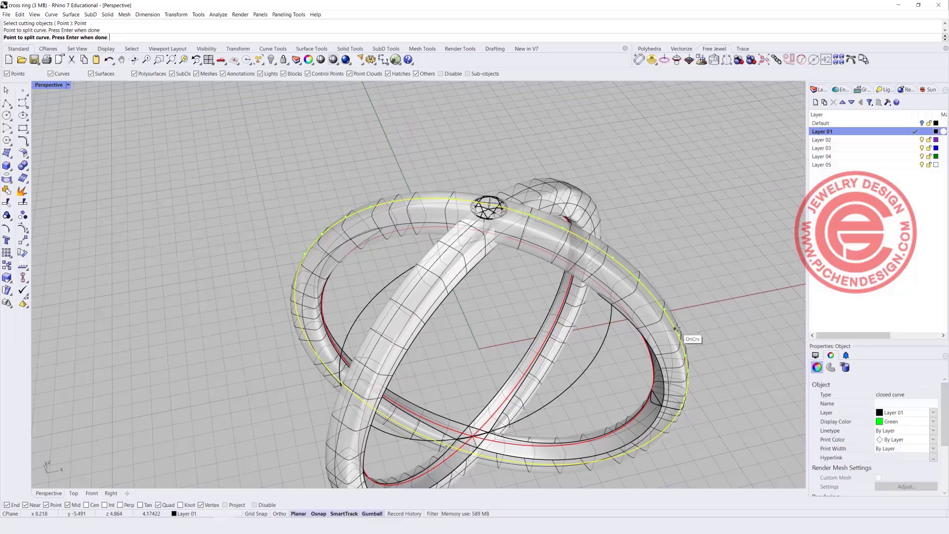
key("Return")
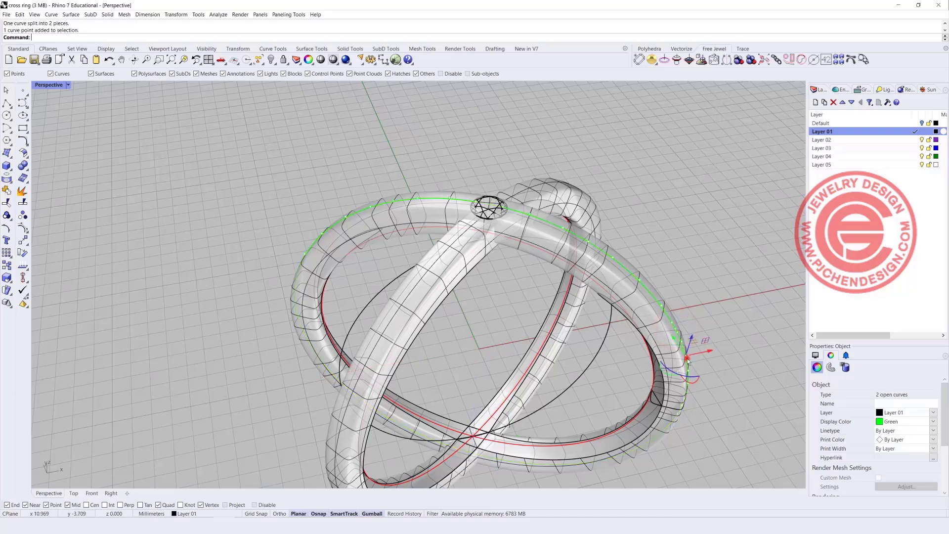
Delete the longer piece of the split isocurve, keeping the segment from the brilliant down one side.
left_click(686, 357)
left_click(689, 372)
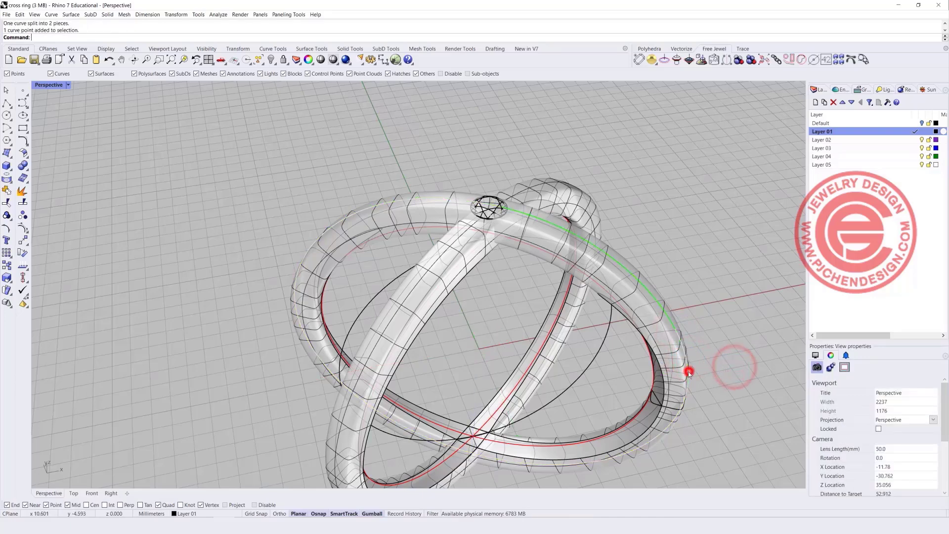
key("Delete")
Create a vertical solid cylinder about 0.94 mm in diameter and 3.47 mm long, from the brilliant's centre down through the bands.
right_click_drag(713, 364, 65, 79)
scroll(405, 190, "up", 3)
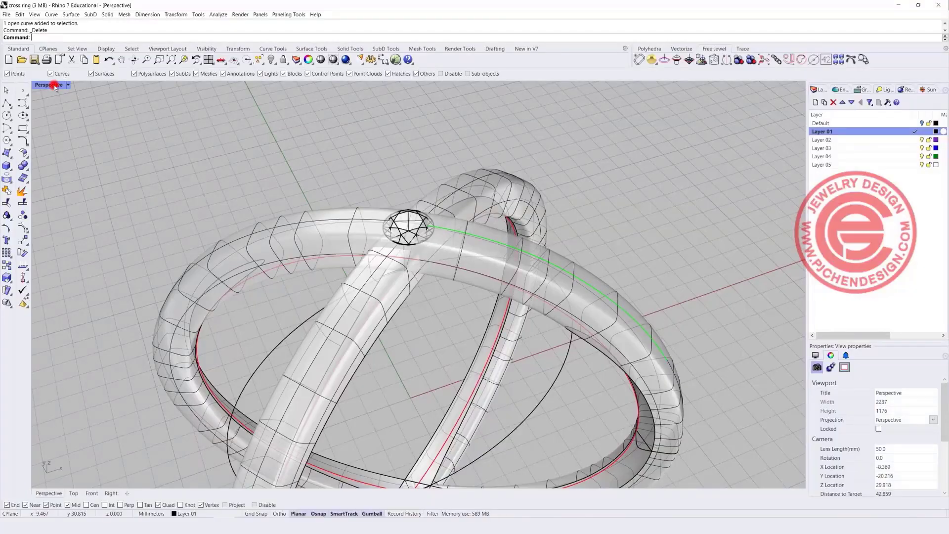
double_click(49, 85)
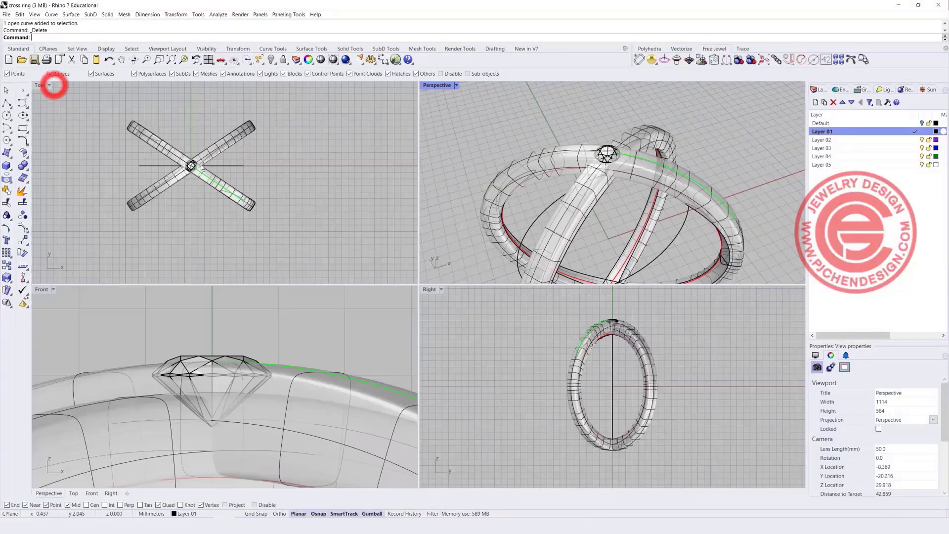
left_click(6, 165)
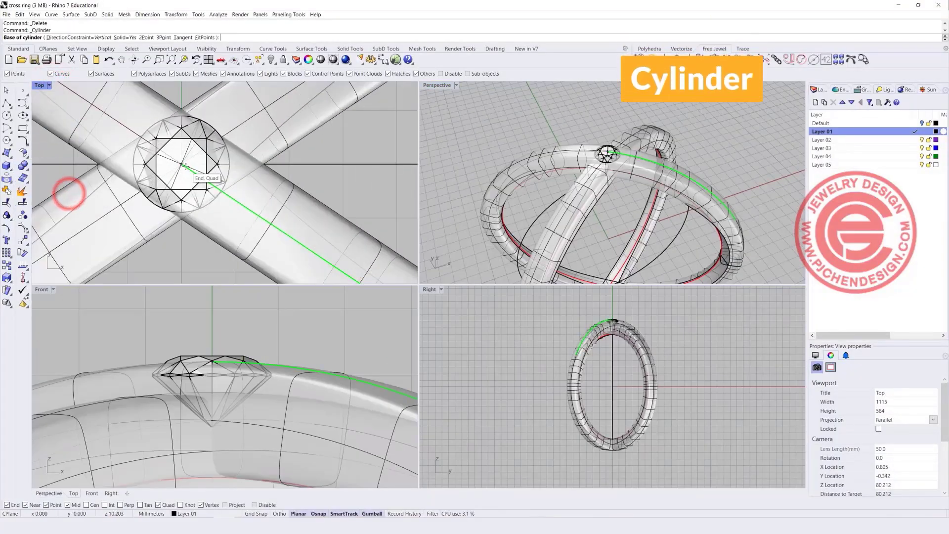
left_click(184, 165)
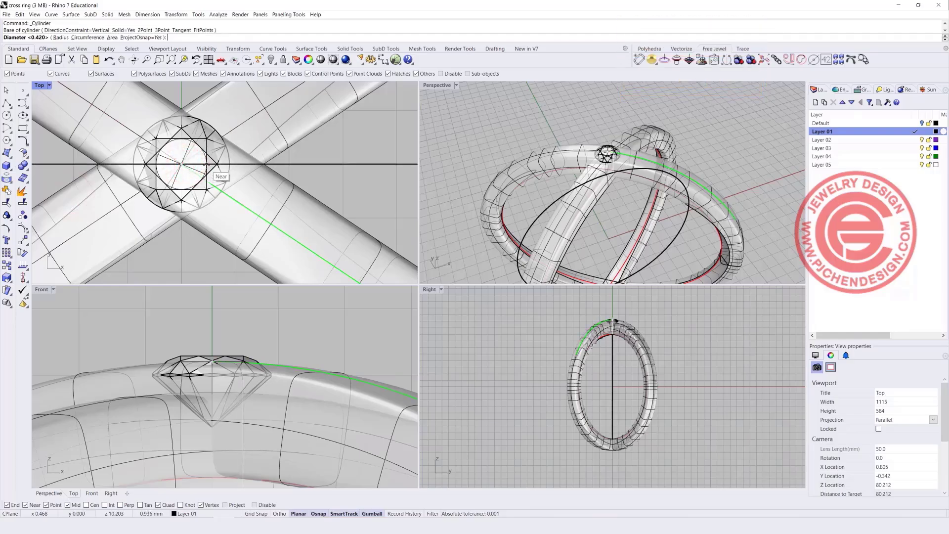
left_click(206, 166)
scroll(209, 360, "down", 2)
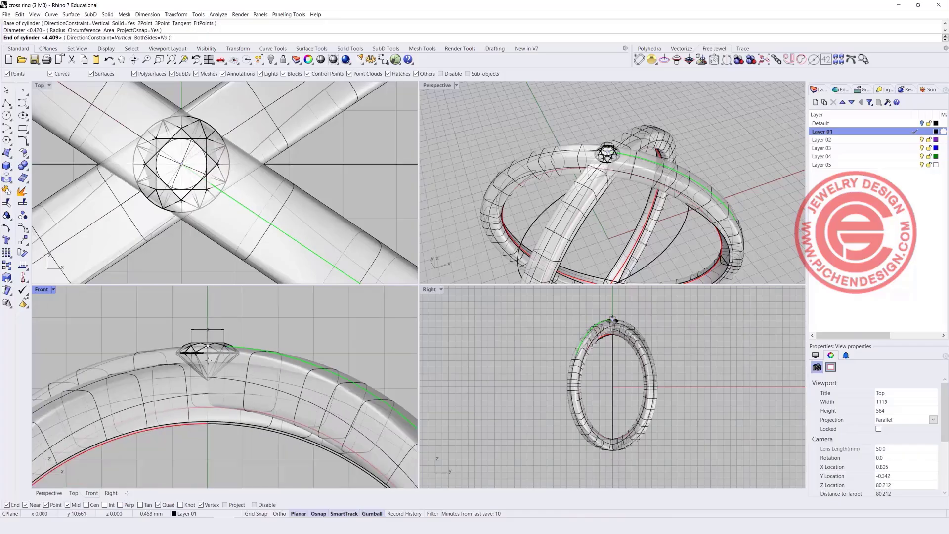
left_click(210, 467)
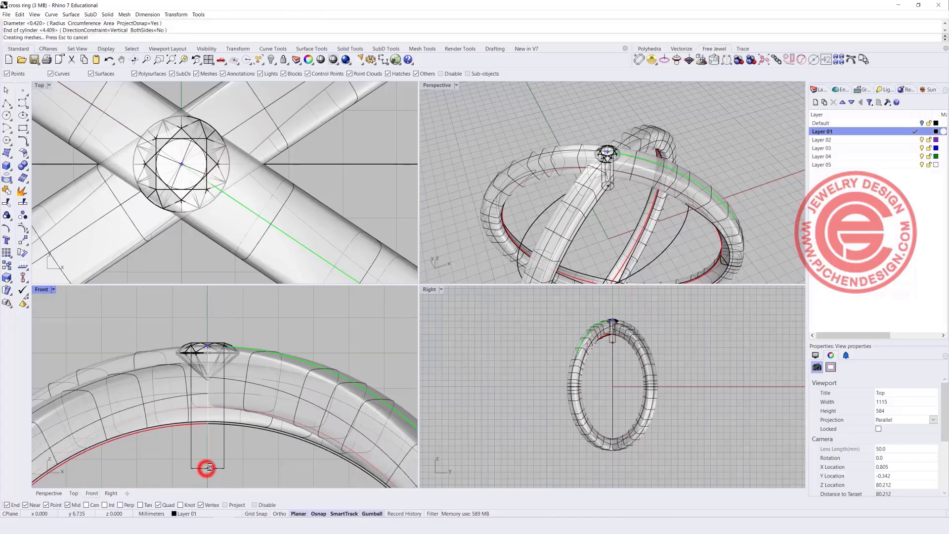
Raise the vertical cylinder slightly so that its upper end protrudes above the brilliant's table.
left_click(242, 467)
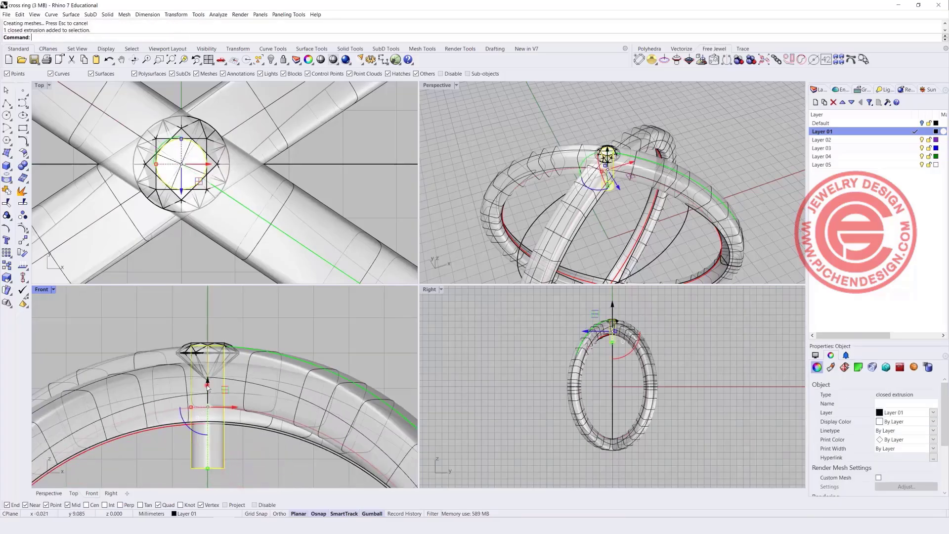
left_click_drag(208, 387, 236, 343)
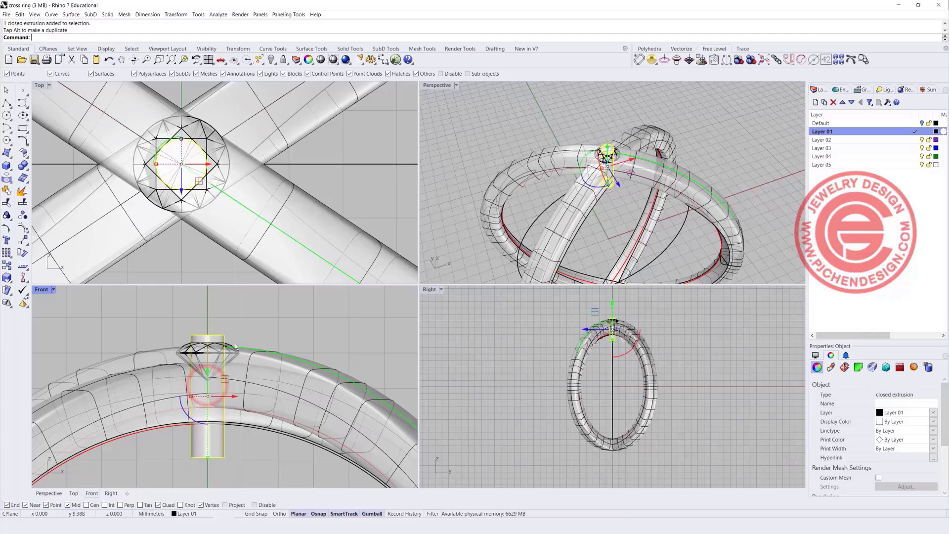
left_click(254, 322)
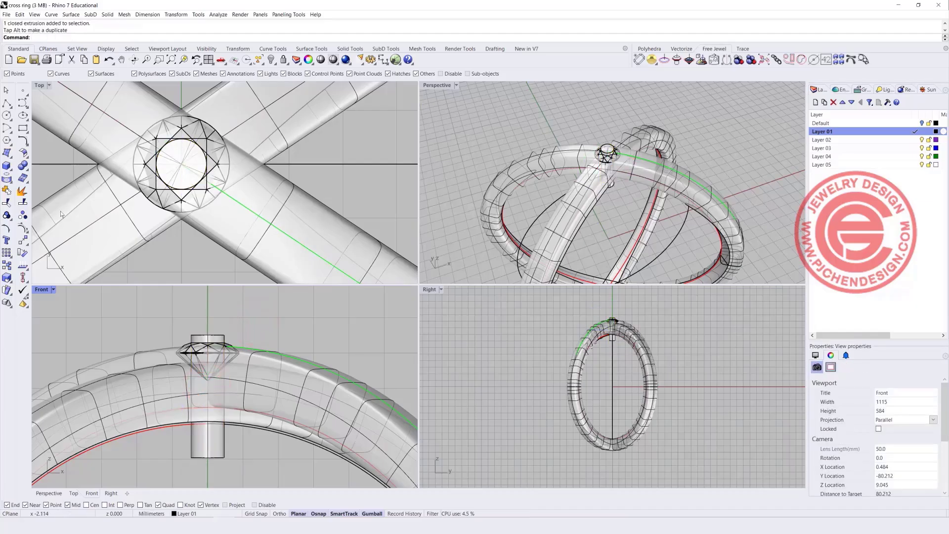
Create a horizontal solid cylinder, wider than the vertical one, centred on the vertical cylinder's upper end and extending across the crossing.
left_click(7, 166)
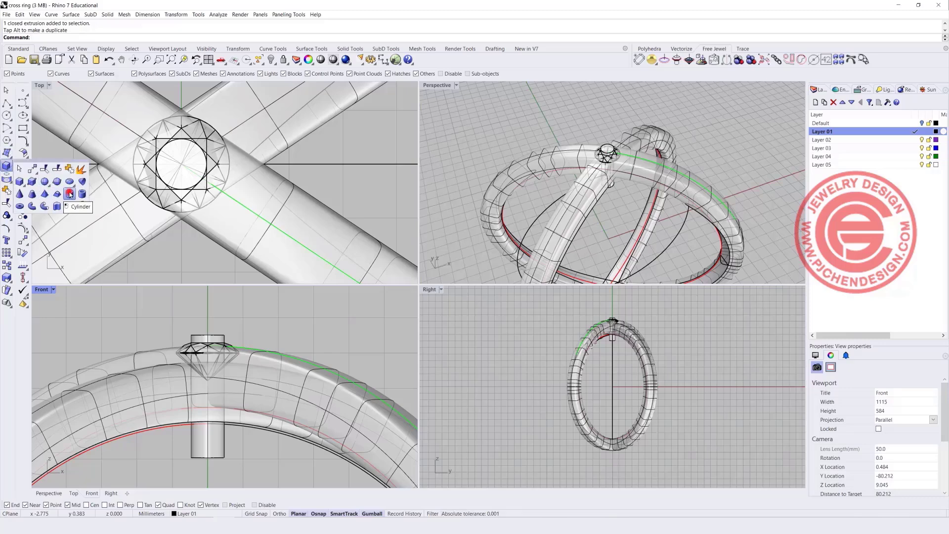
left_click(69, 194)
left_click(208, 334)
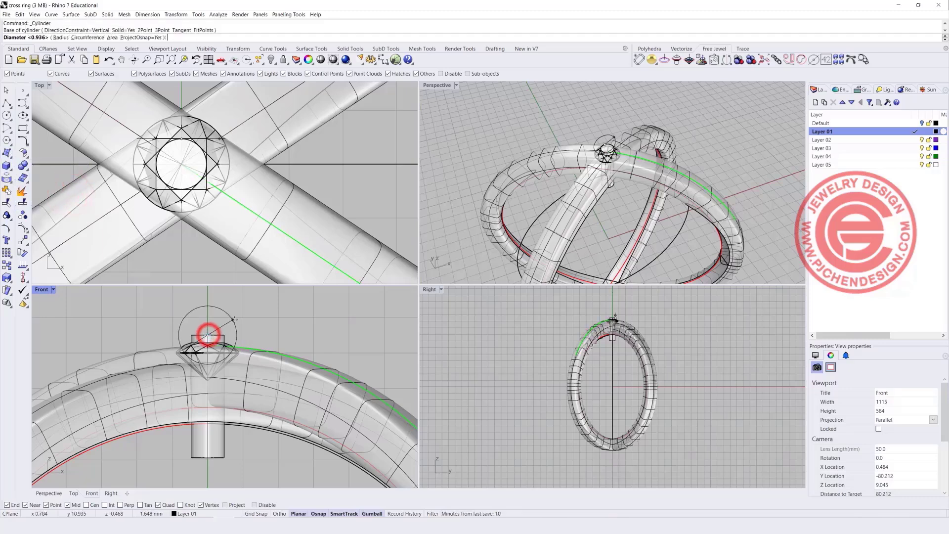
key("shift")
left_click(232, 316)
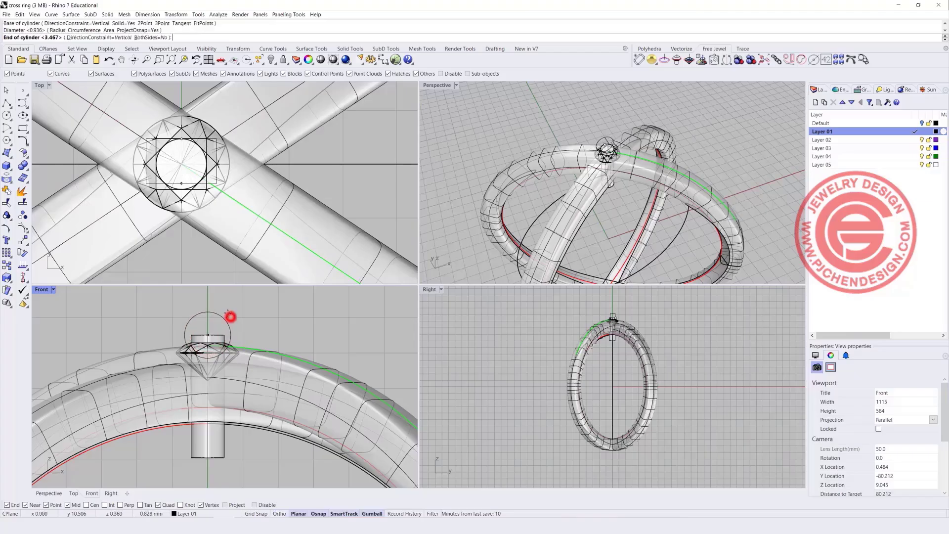
scroll(220, 243, "down", 3)
left_click(221, 244)
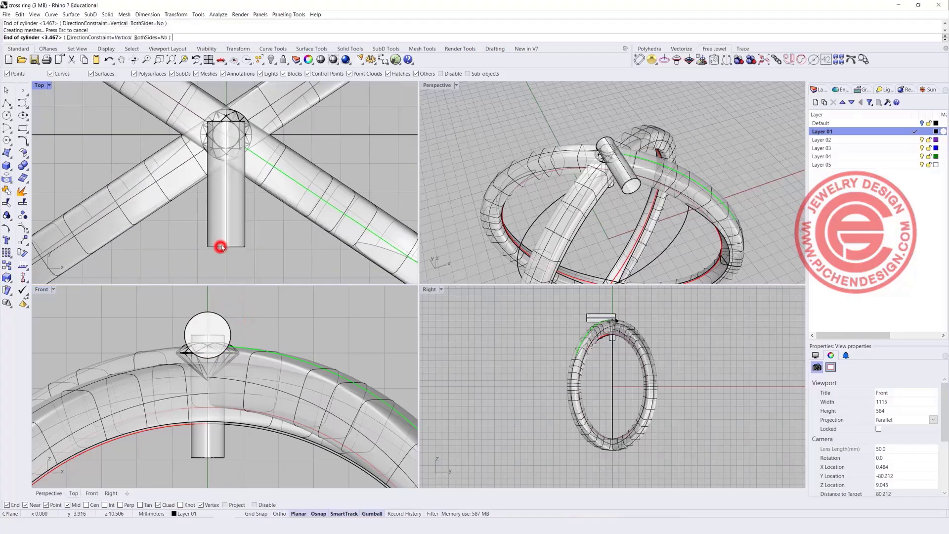
Rotate the horizontal cylinder about 35 degrees in plan so it lies across the band carrying the green curve.
left_click(211, 322)
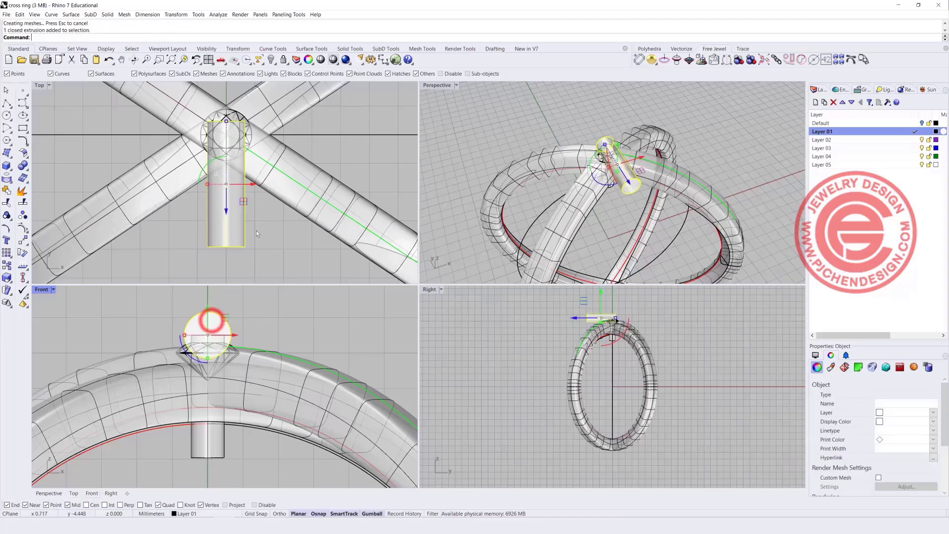
left_click_drag(211, 160, 230, 145)
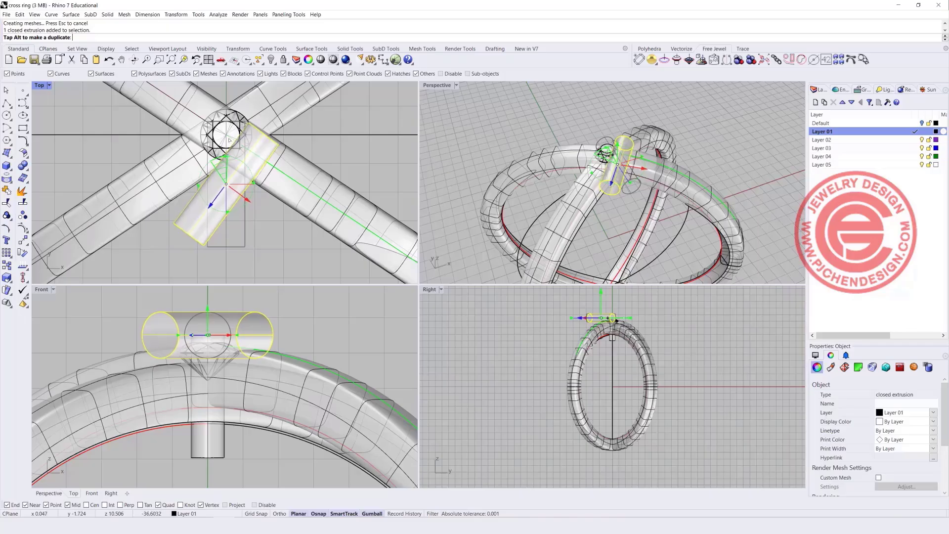
left_click_drag(229, 139, 222, 167)
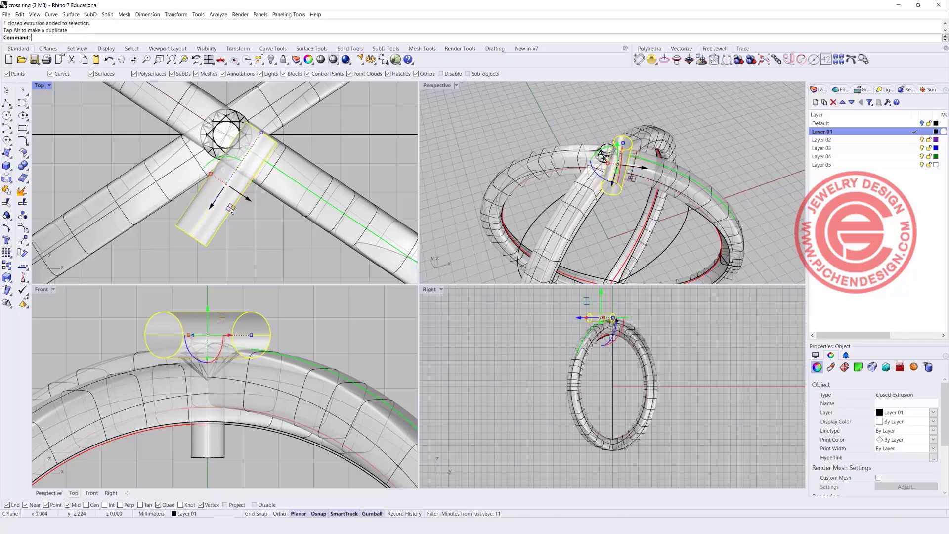
Move the rotated cylinder over the brilliant at the crossing, and lower it slightly toward the bands.
left_click_drag(230, 208, 225, 173)
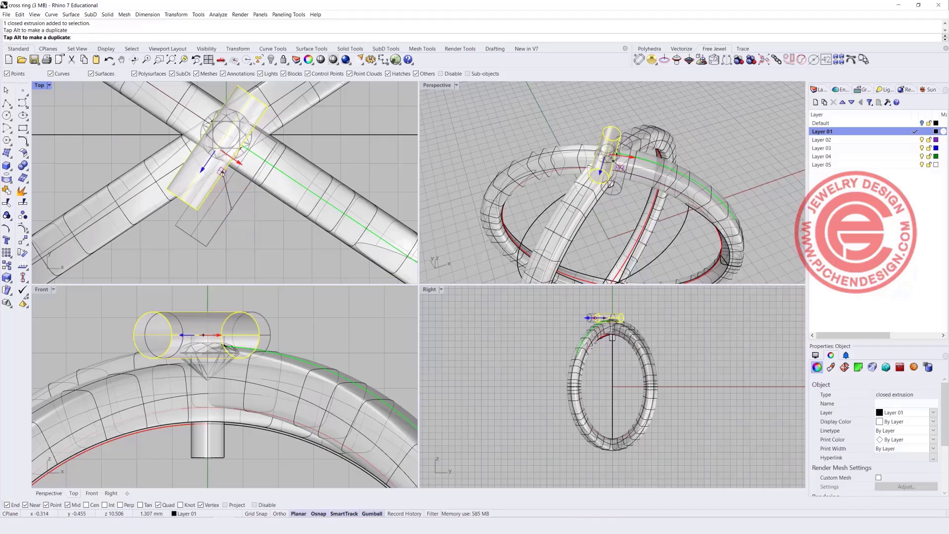
left_click_drag(223, 173, 223, 172)
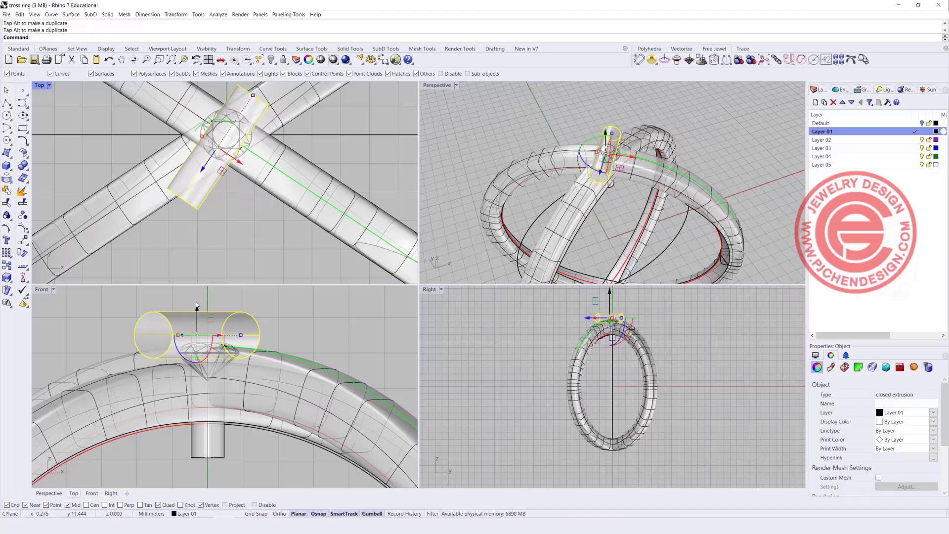
left_click_drag(197, 308, 197, 318)
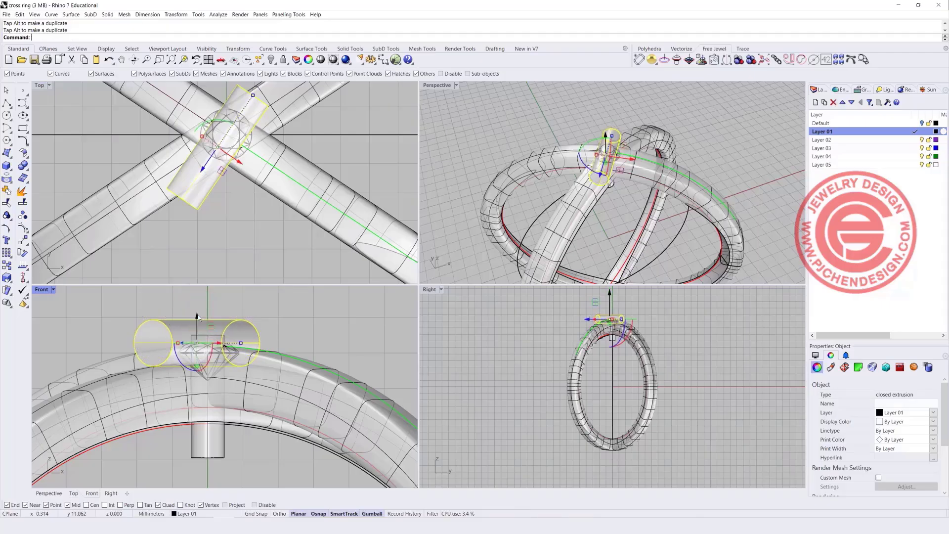
Try a Boolean difference that cuts the horizontal cylinder out of the band carrying the green curve, and undo it.
left_click(265, 239)
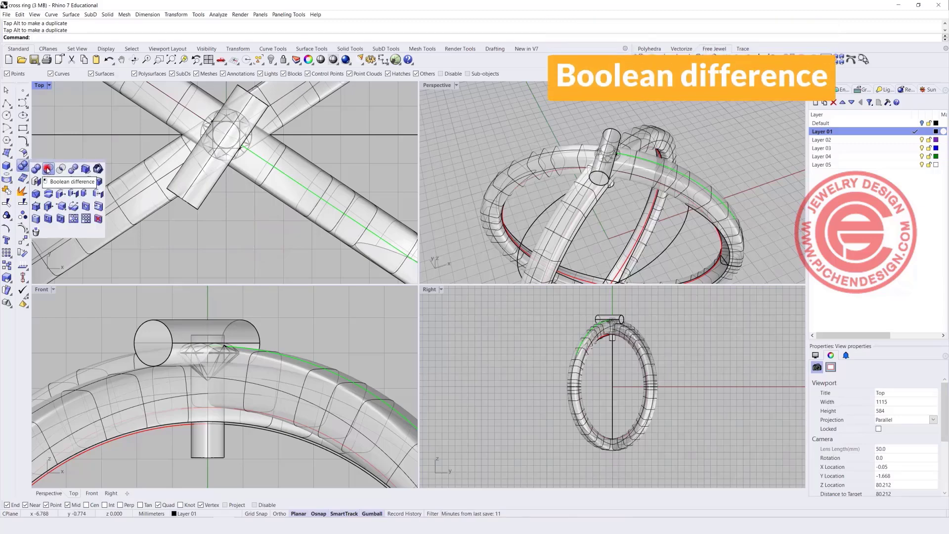
left_click(24, 165)
left_click(267, 185)
key("Return")
left_click(197, 197)
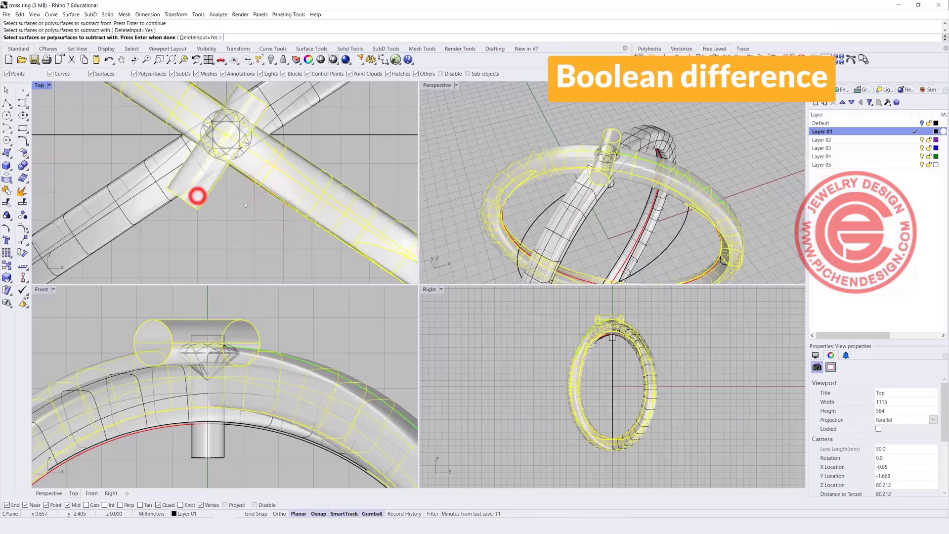
key("Return")
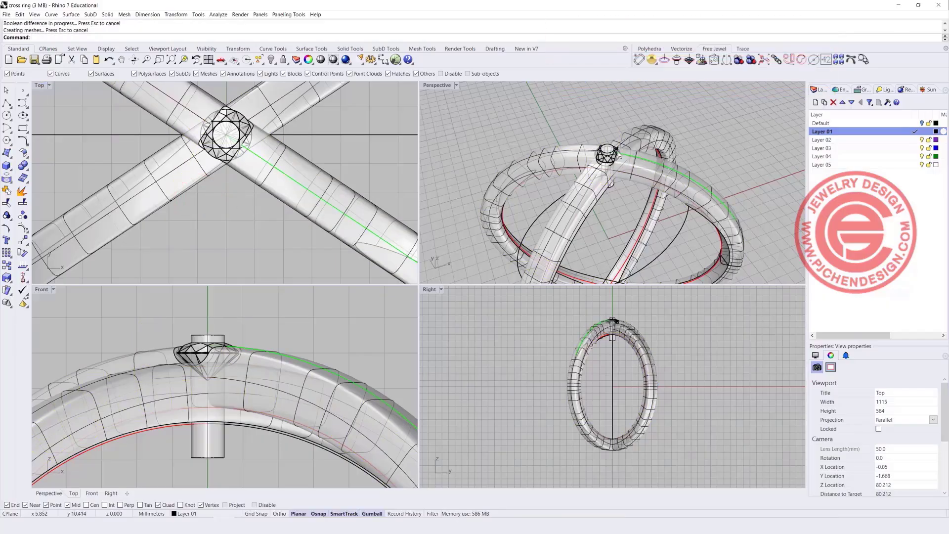
scroll(619, 155, "up", 8)
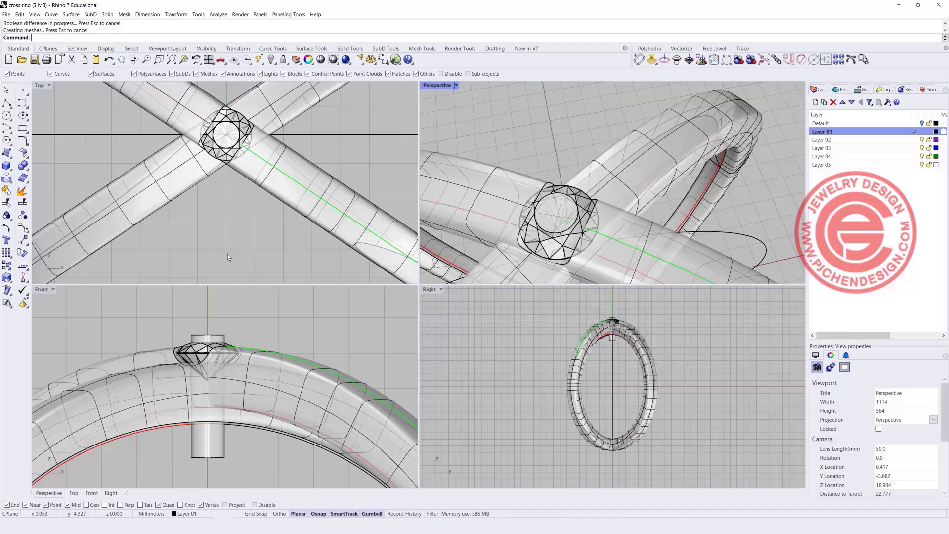
left_click(269, 267)
key("ctrl+z")
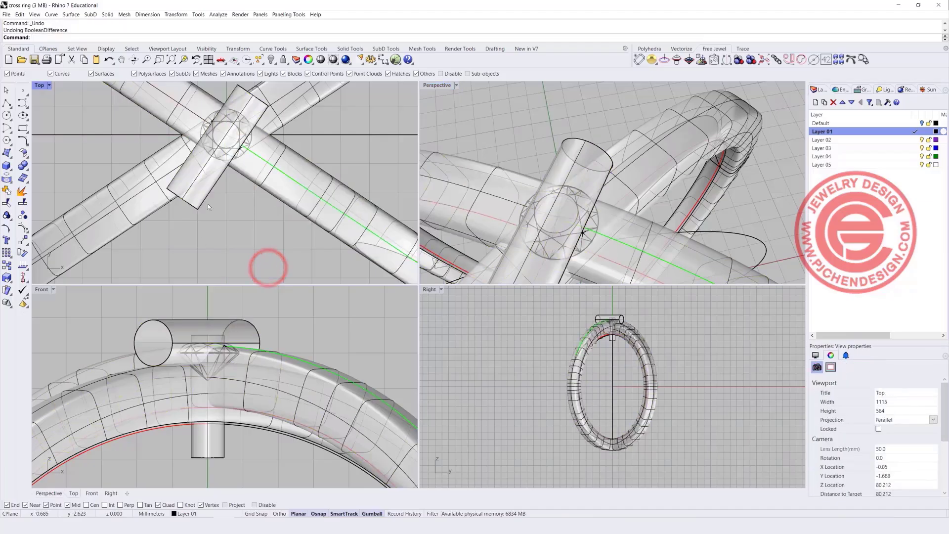
Narrow the horizontal cylinder slightly across its width with Scale1D, along the direction of the band carrying the green curve.
left_click(203, 187)
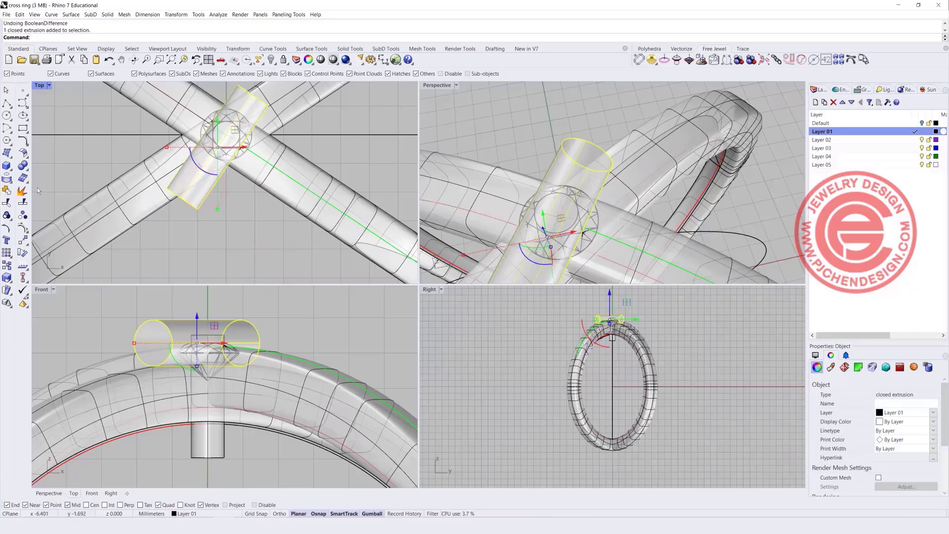
left_click(22, 240)
left_click(55, 279)
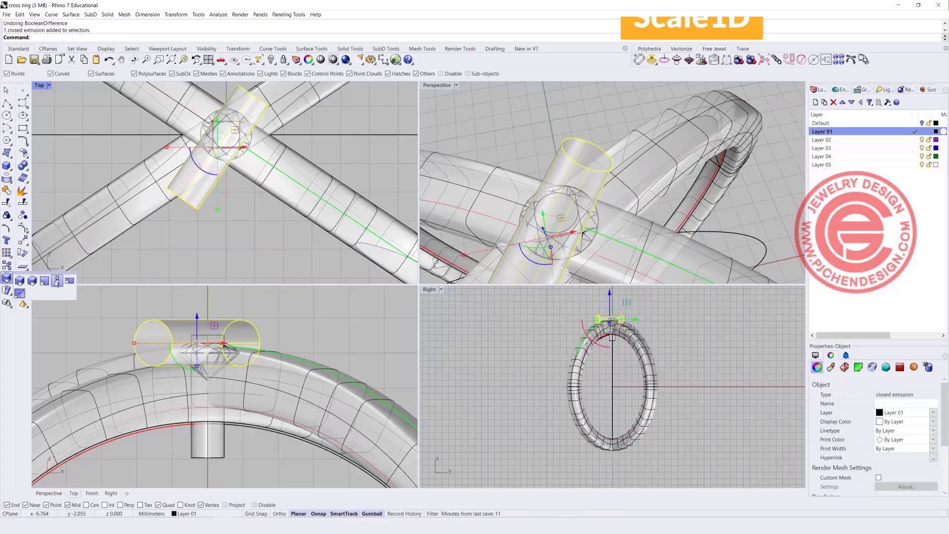
left_click(184, 195)
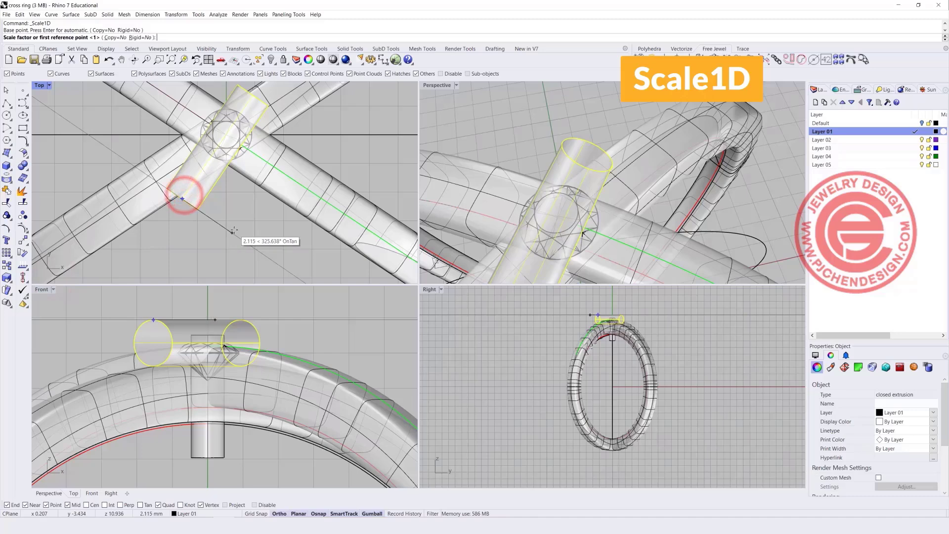
left_click(182, 198)
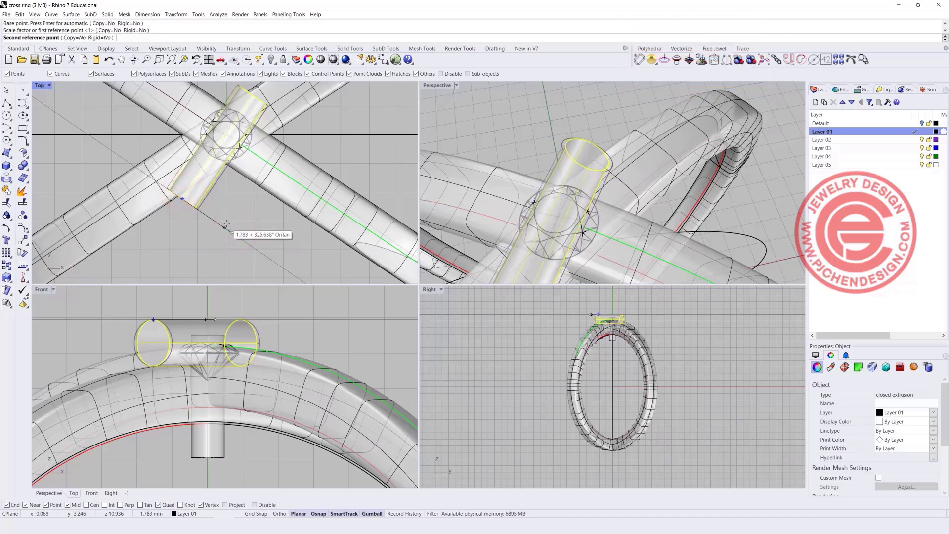
left_click(226, 223)
left_click(248, 226)
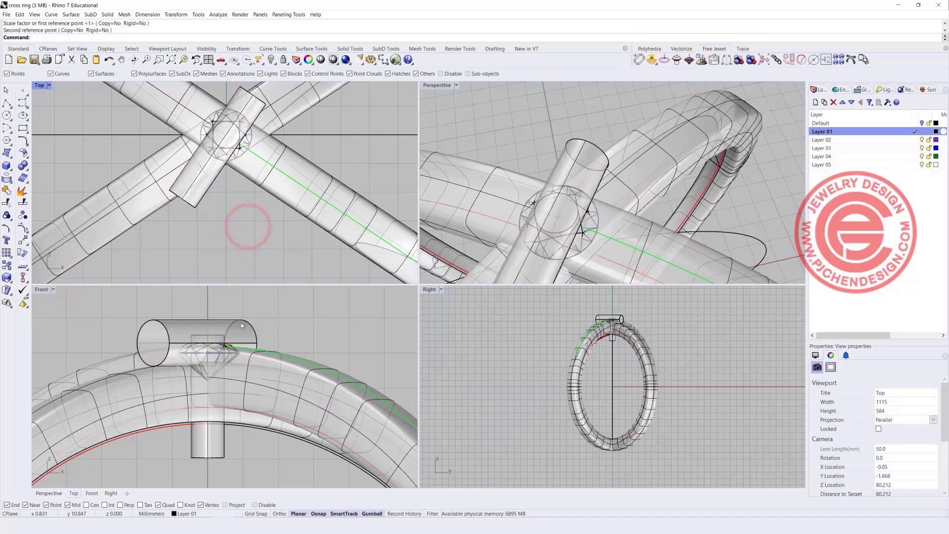
Raise the vertical cylinder slightly so that its upper end reaches further into the horizontal cylinder.
left_click(207, 439)
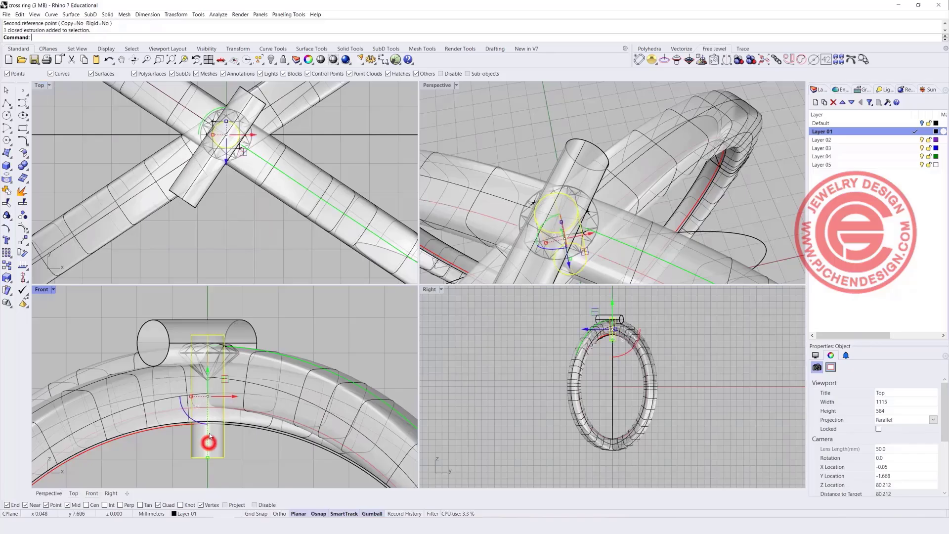
left_click_drag(208, 371, 209, 366)
left_click(297, 317)
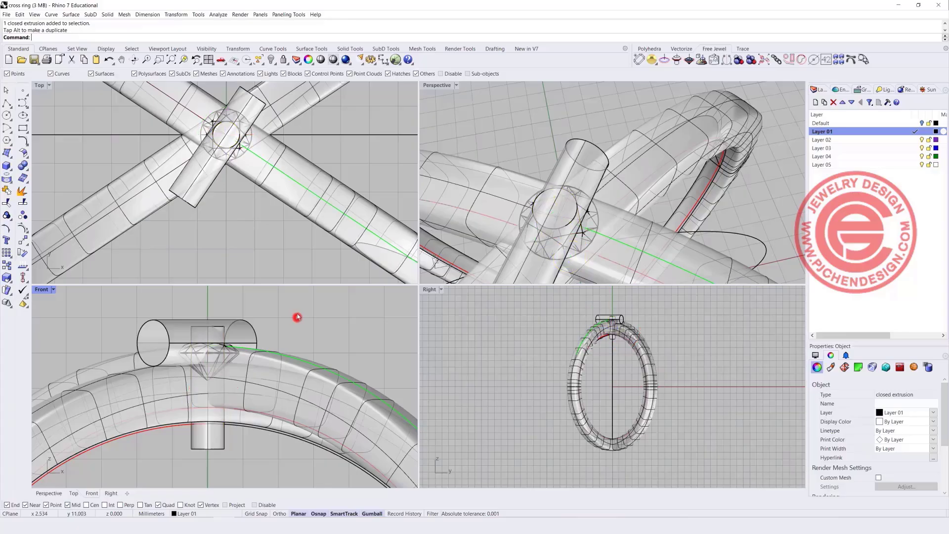
Start an Array Along Curve of both cylinders and the brilliant, using the green curve as the path.
left_click(233, 328)
left_click(221, 336, "shift")
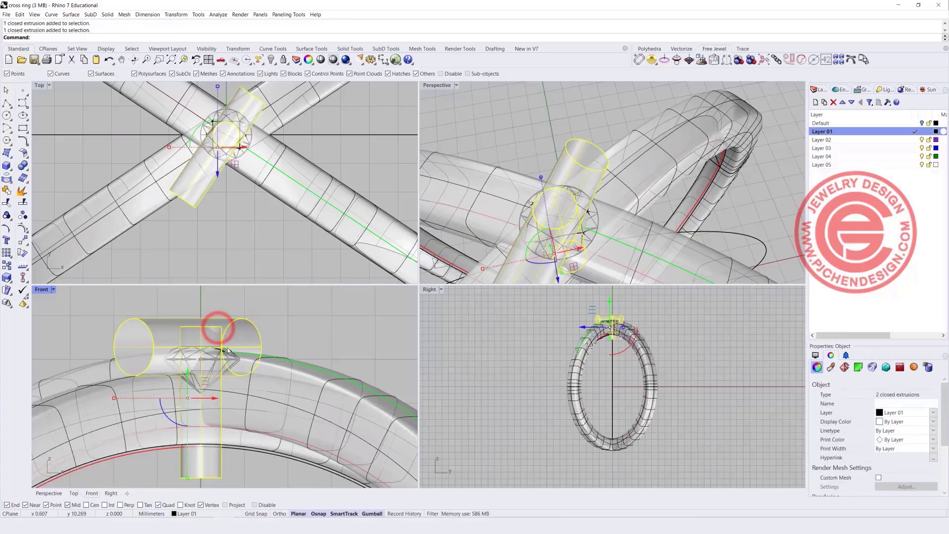
left_click(222, 349, "shift")
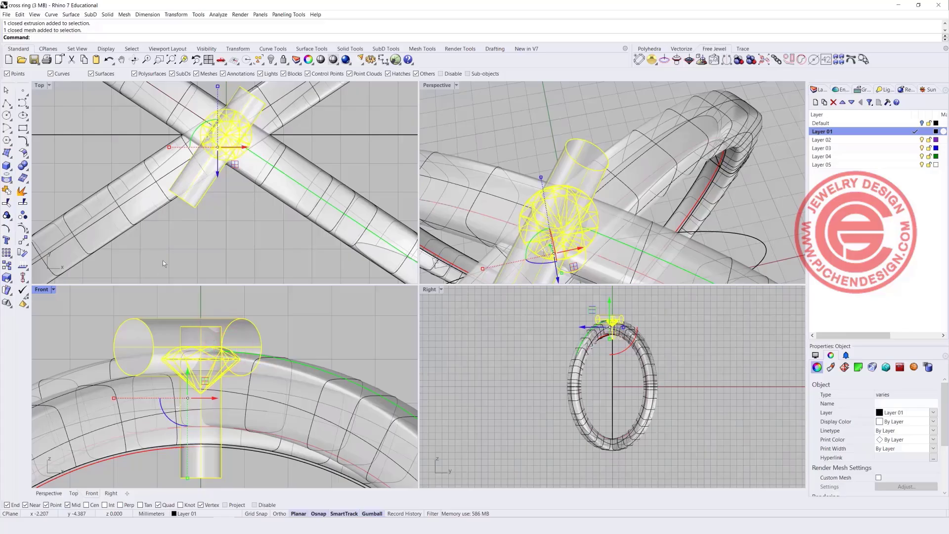
scroll(250, 206, "down", 2)
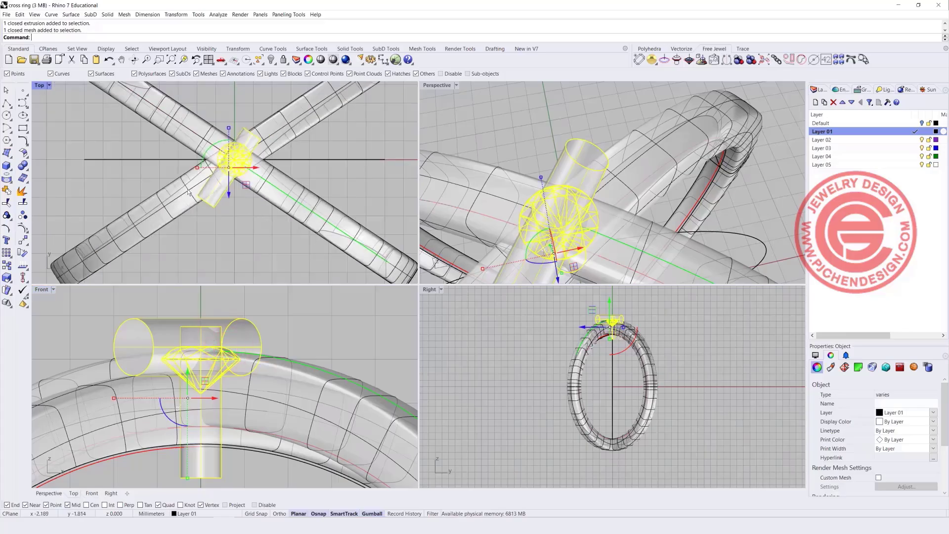
double_click(426, 85)
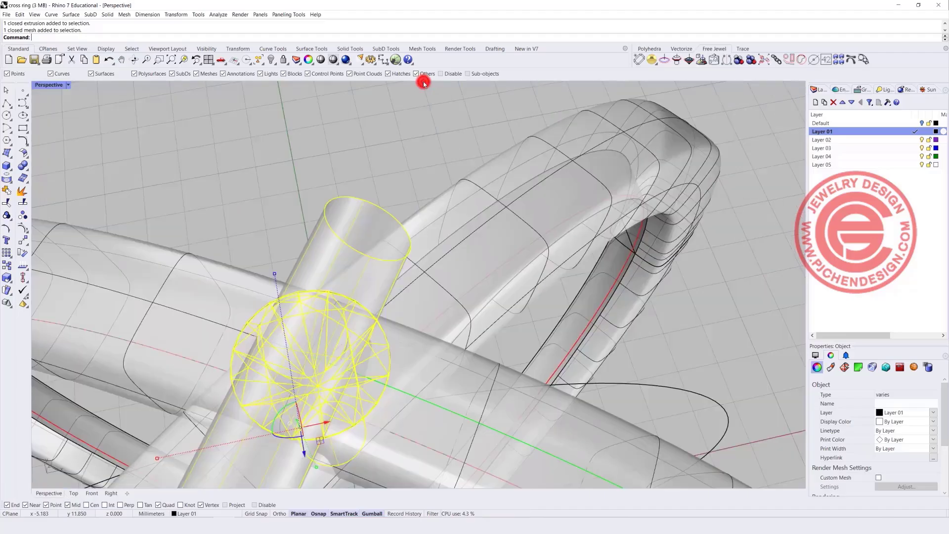
left_click(176, 15)
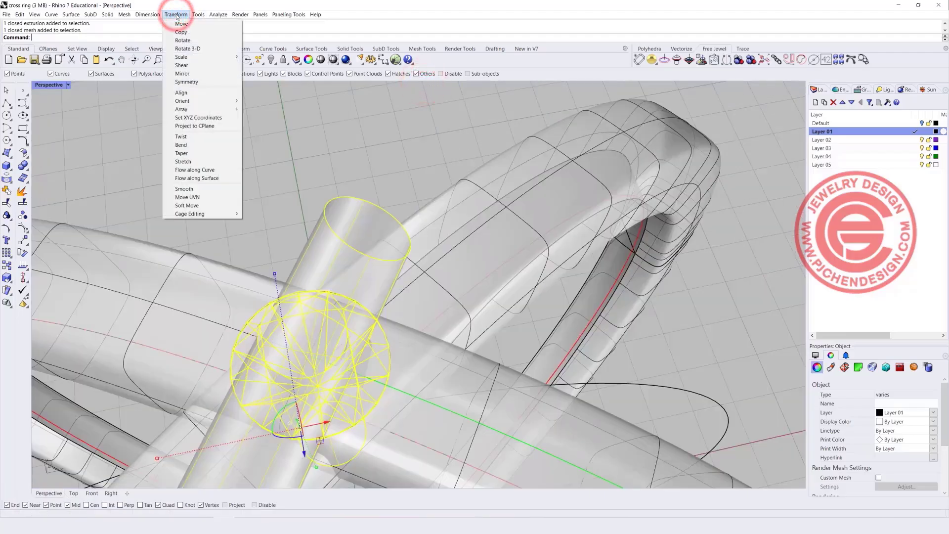
mouse_move(201, 110)
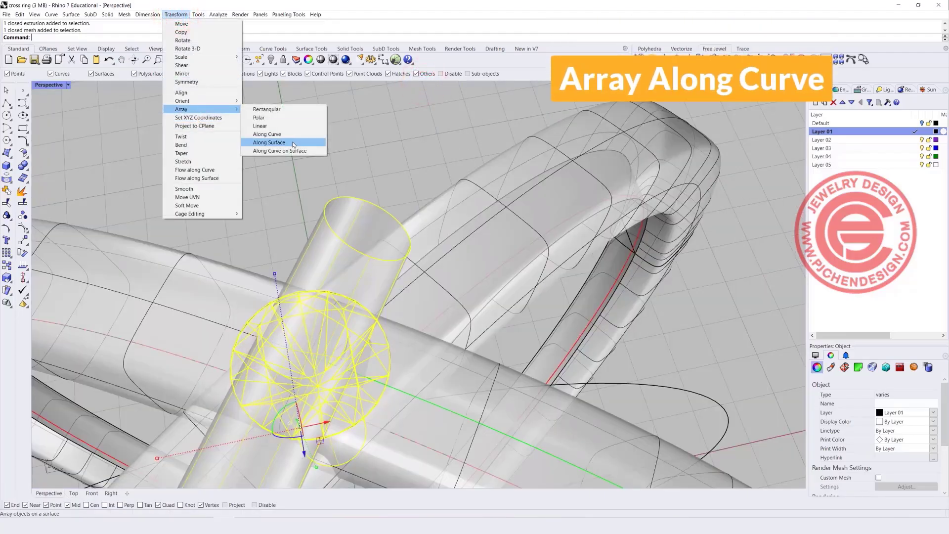
left_click(267, 134)
scroll(396, 173, "down", 5)
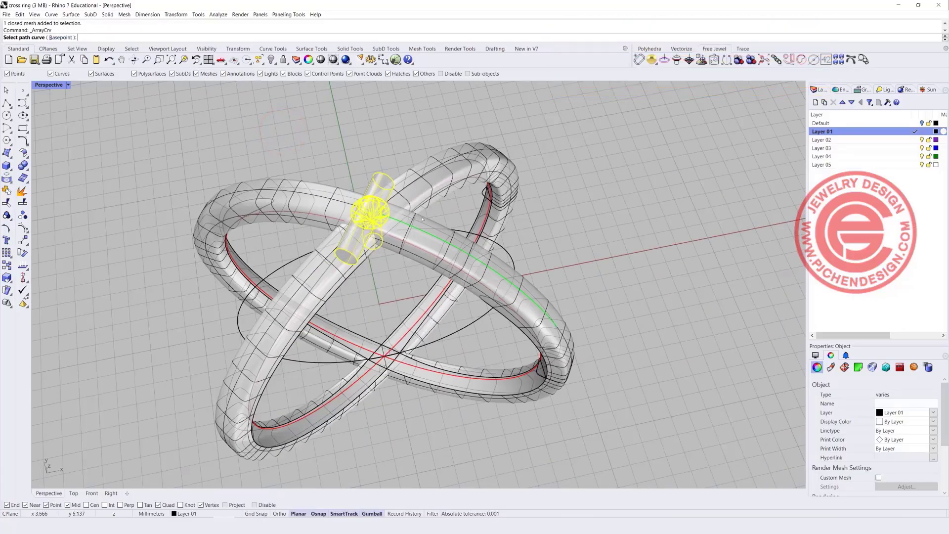
left_click(392, 217)
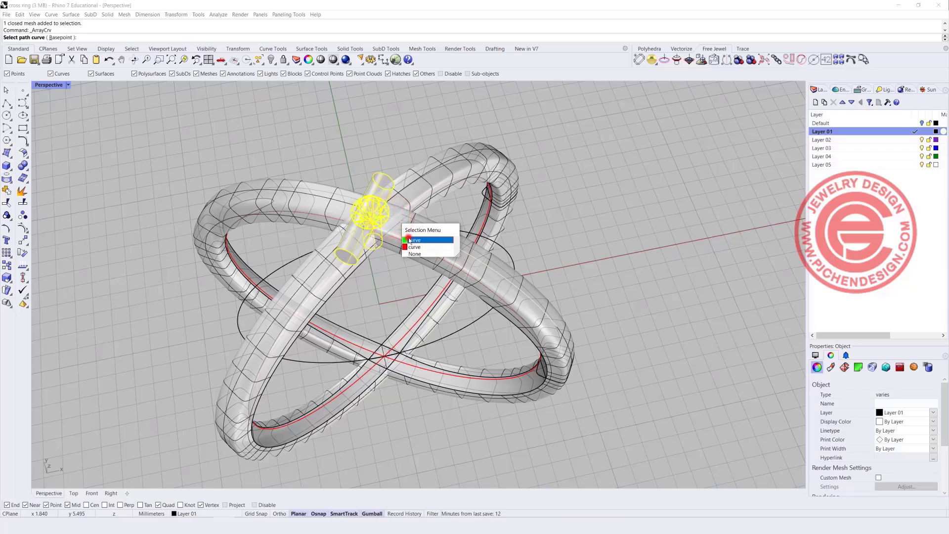
left_click(408, 238)
right_click_drag(603, 281, 584, 260)
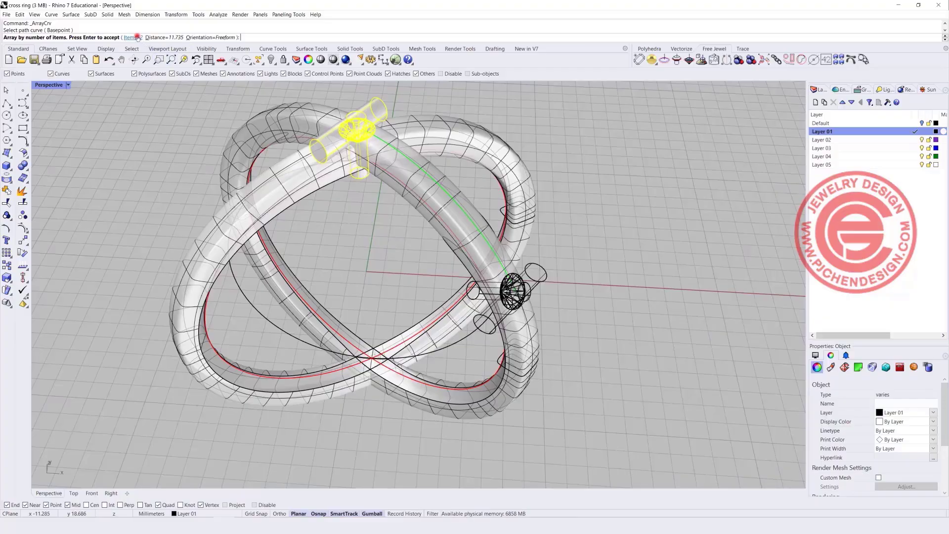
Try the array with 8 items and with 7 items to compare the spacing between the stones.
left_click(138, 37)
type("8")
key("Return")
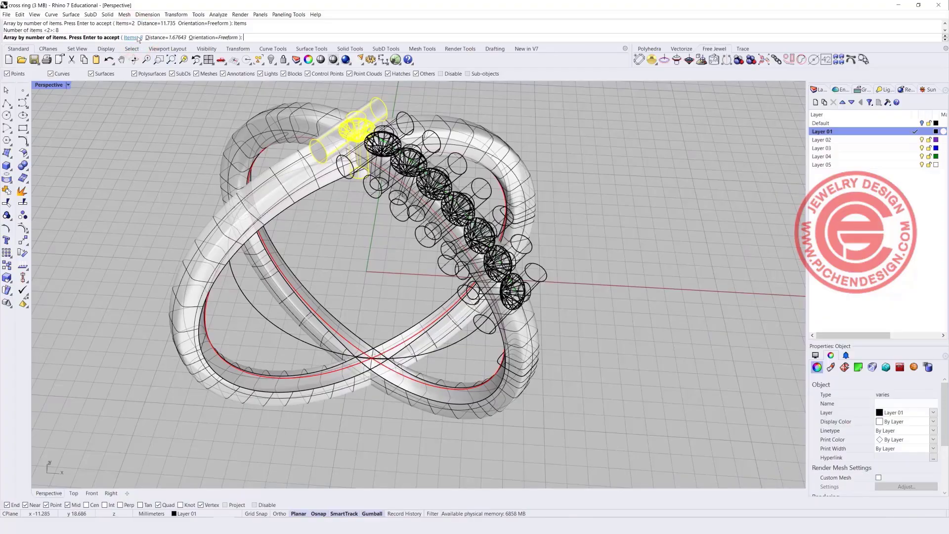
scroll(415, 273, "up", 10)
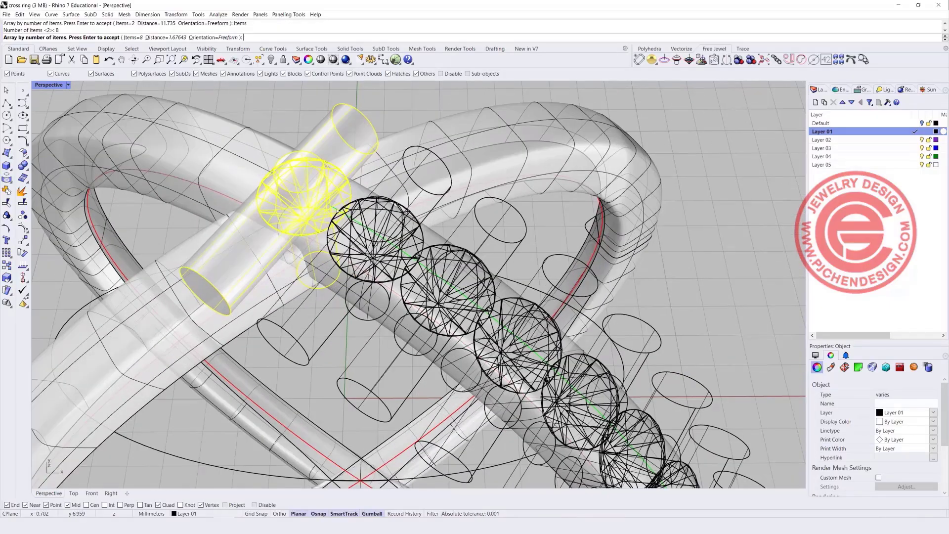
left_click(131, 38)
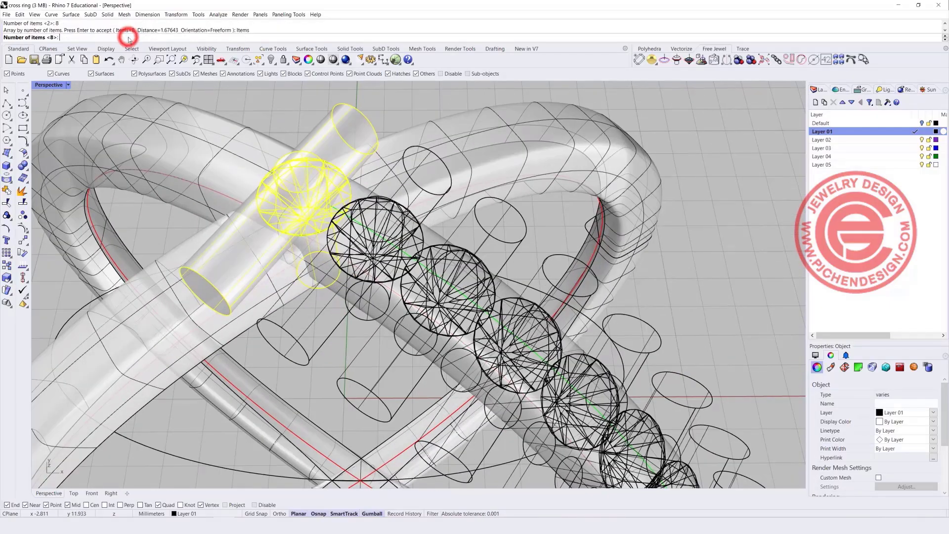
type("7")
key("Return")
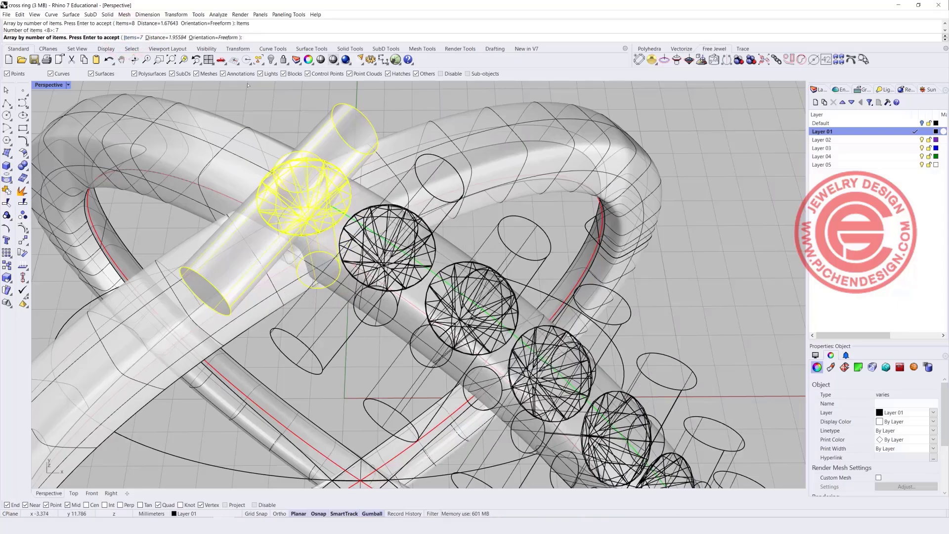
Set the array to 6 items and accept it, undoing the stray gumball move made after it.
left_click(132, 38)
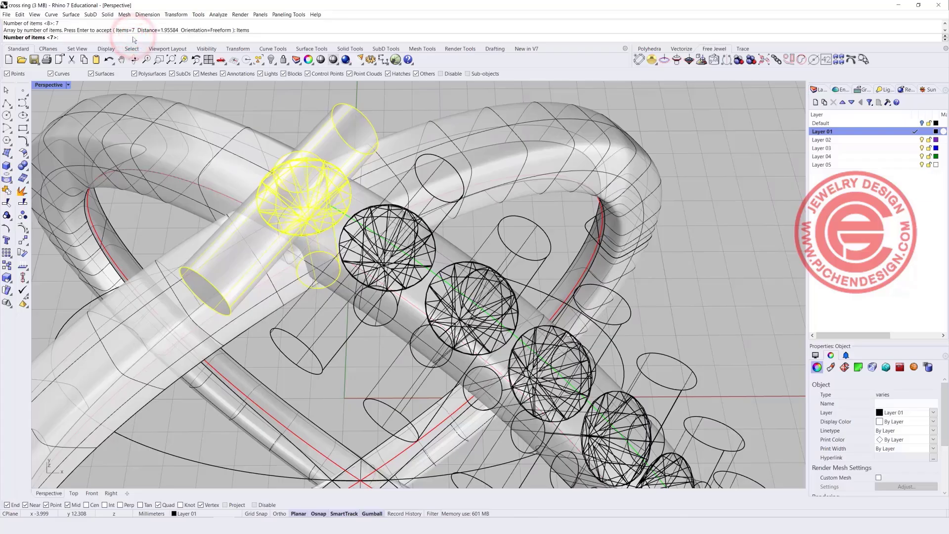
type("6")
key("Return")
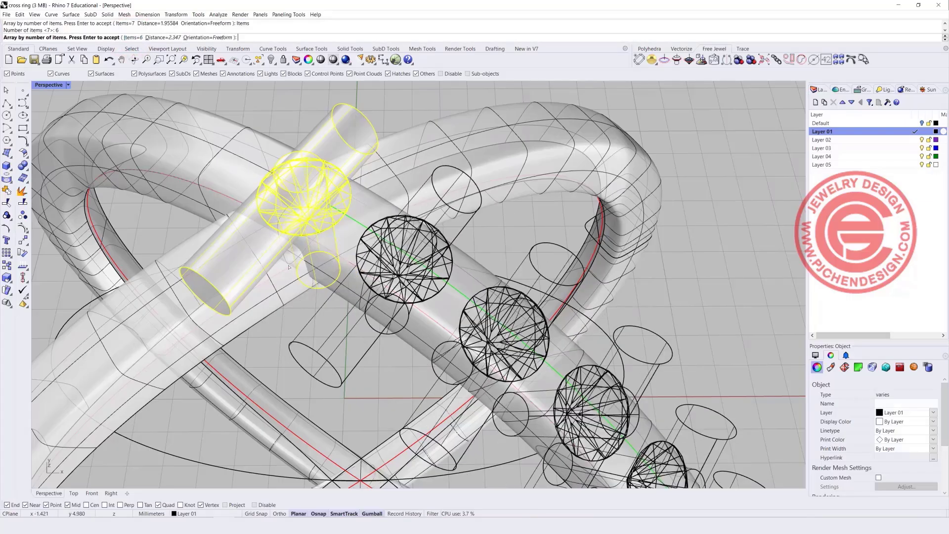
scroll(437, 221, "down", 5)
right_click_drag(437, 221, 561, 275)
key("Return")
key("ctrl+z")
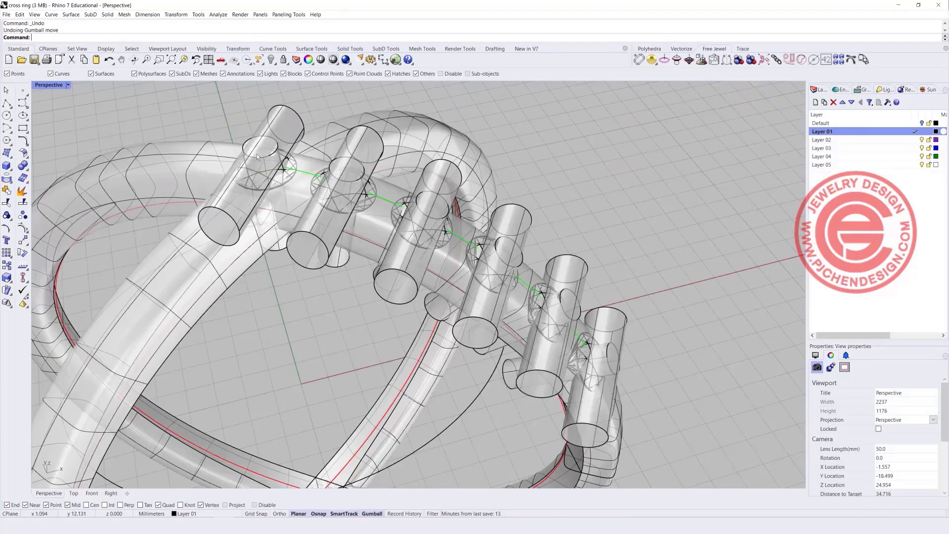
left_click(281, 107)
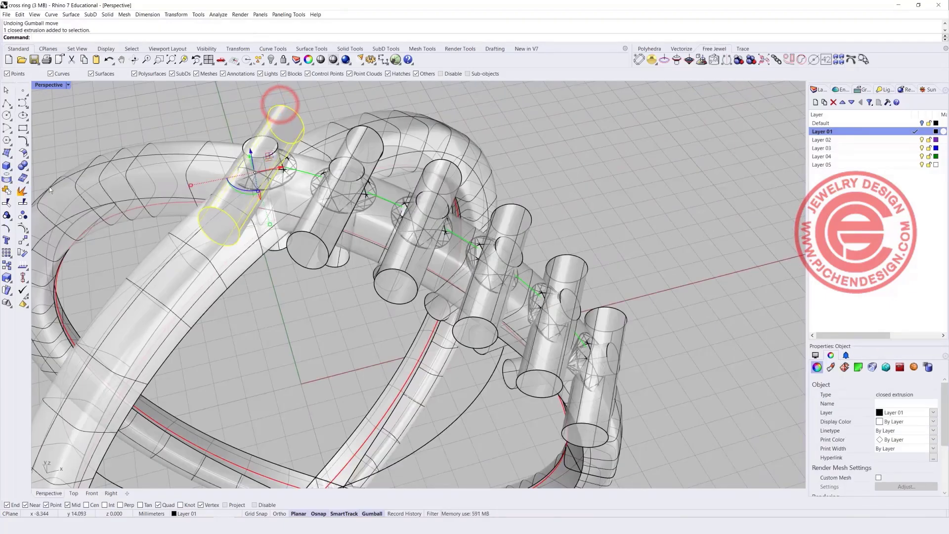
left_click(7, 265)
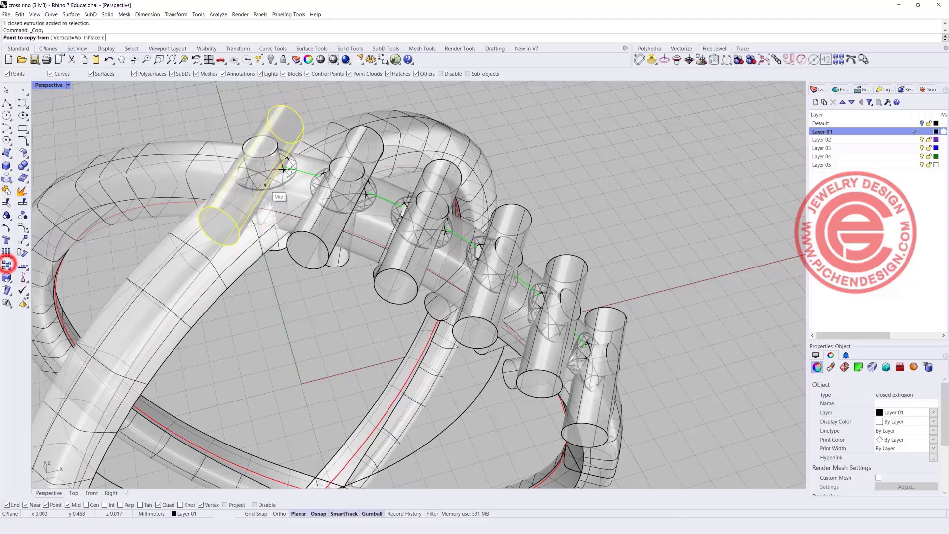
left_click(209, 206)
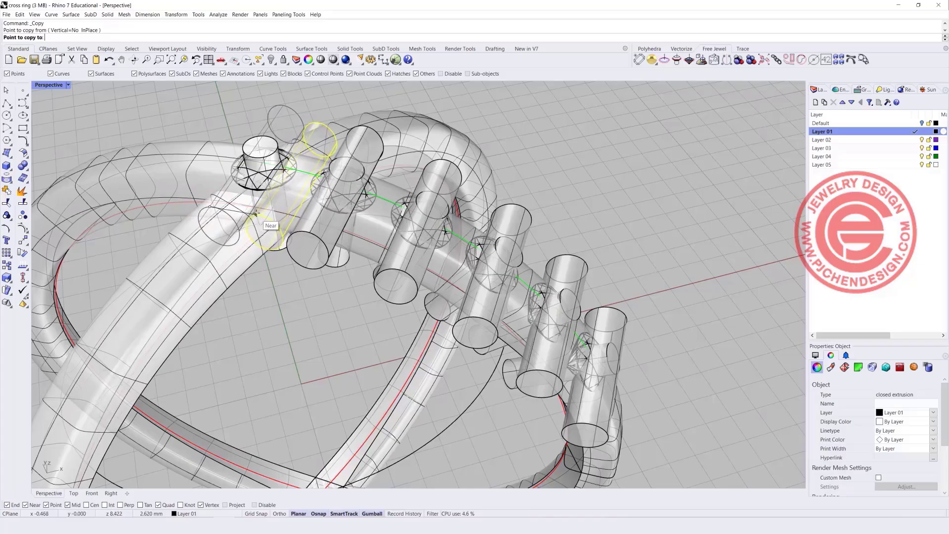
key("Escape")
Duplicate the horizontal cylinder at the crossing and place the copy between the first and second brilliants in plan.
right_click_drag(256, 212, 105, 121)
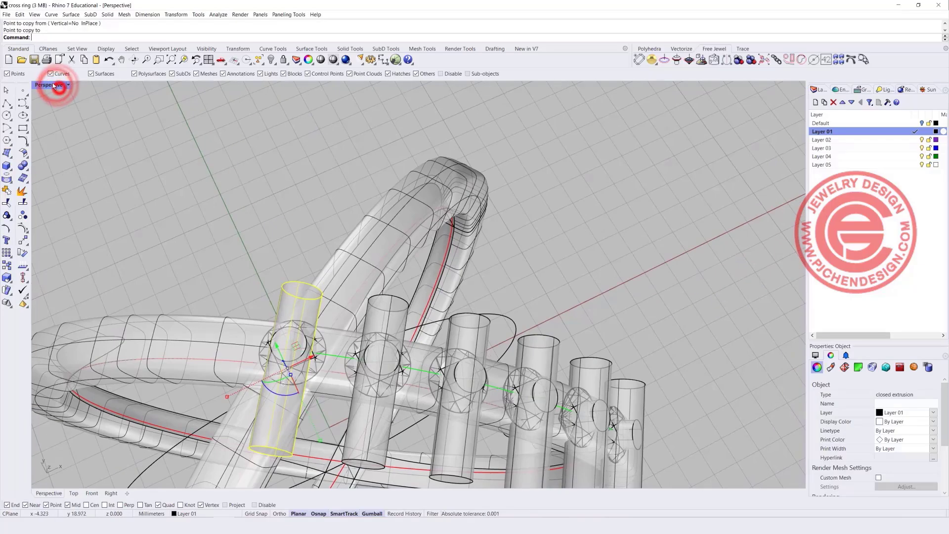
double_click(61, 87)
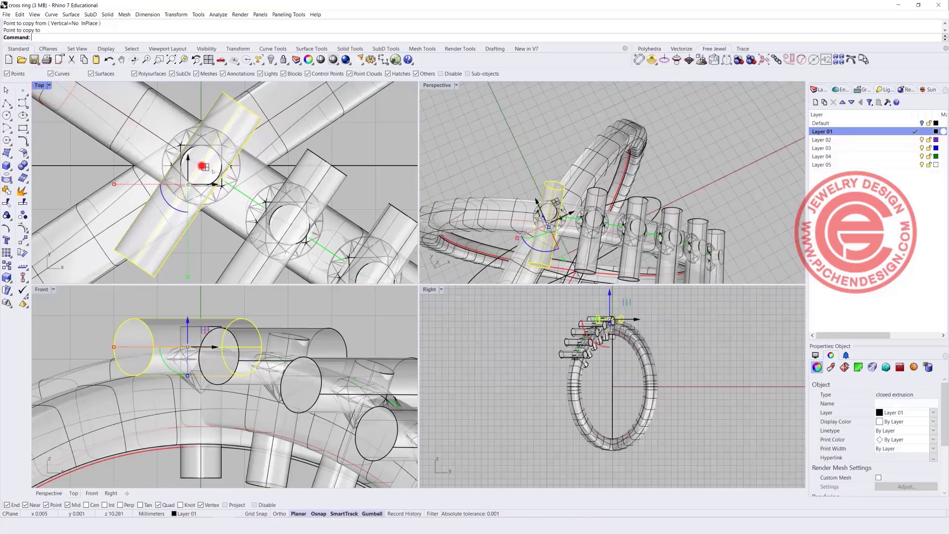
left_click_drag(204, 167, 249, 192)
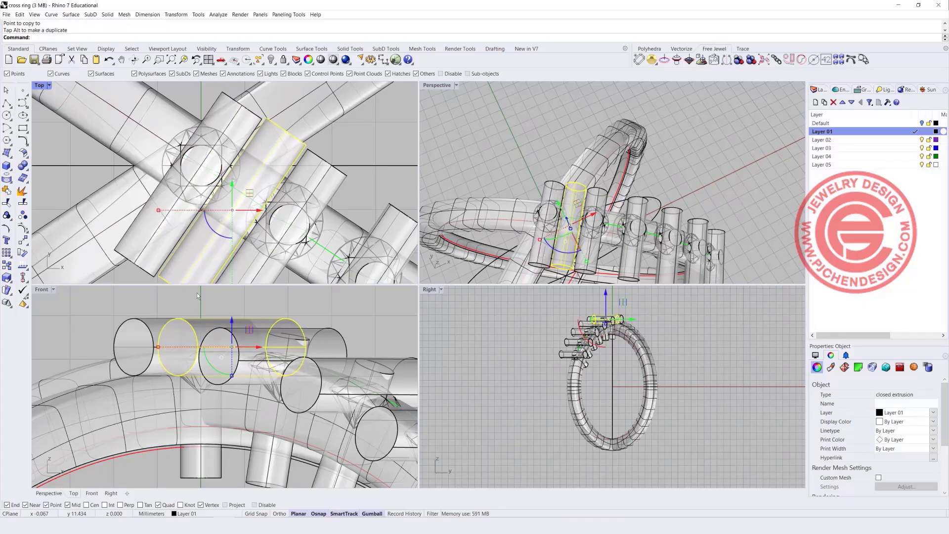
right_click_drag(142, 254, 168, 171)
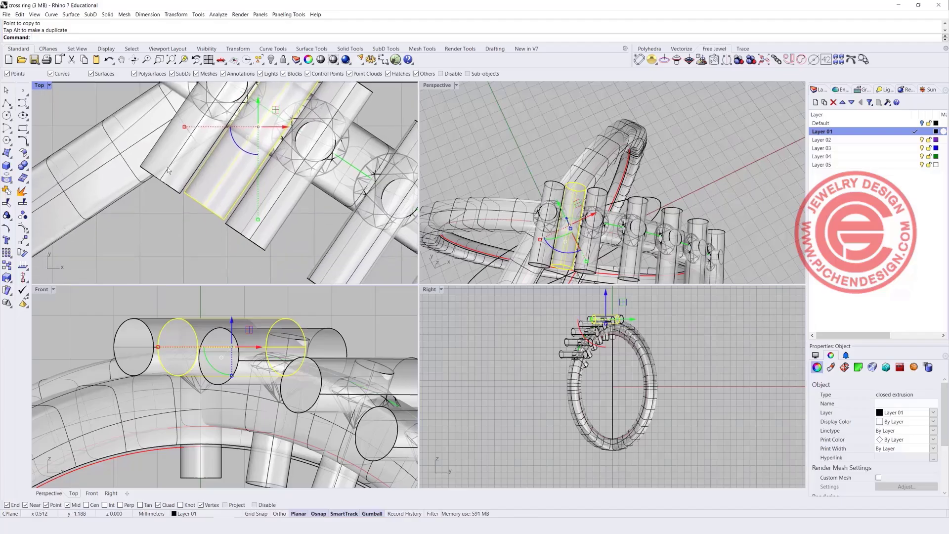
Narrow the copied cylinder between the first two brilliants with Scale1D, scaling it across its width in plan into a thin cutter.
left_click(7, 278)
left_click(57, 281)
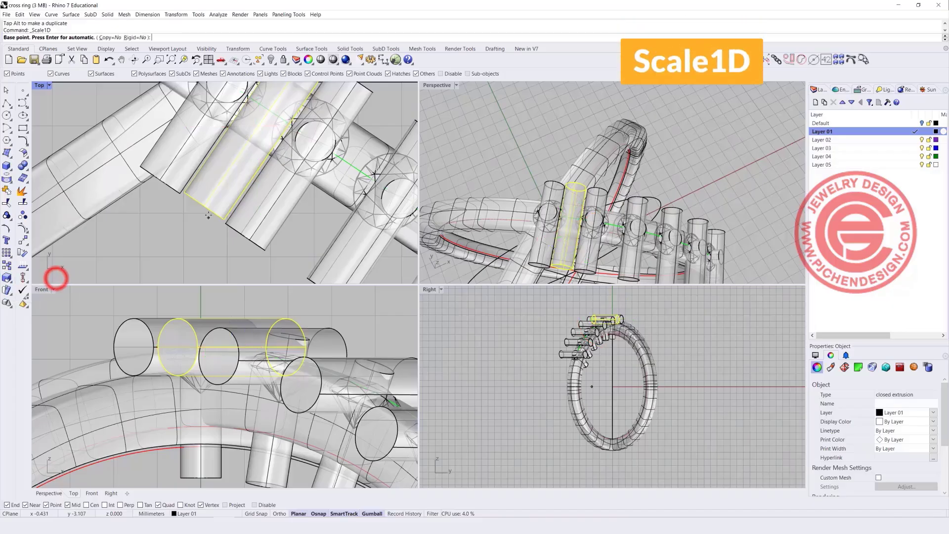
left_click(206, 204)
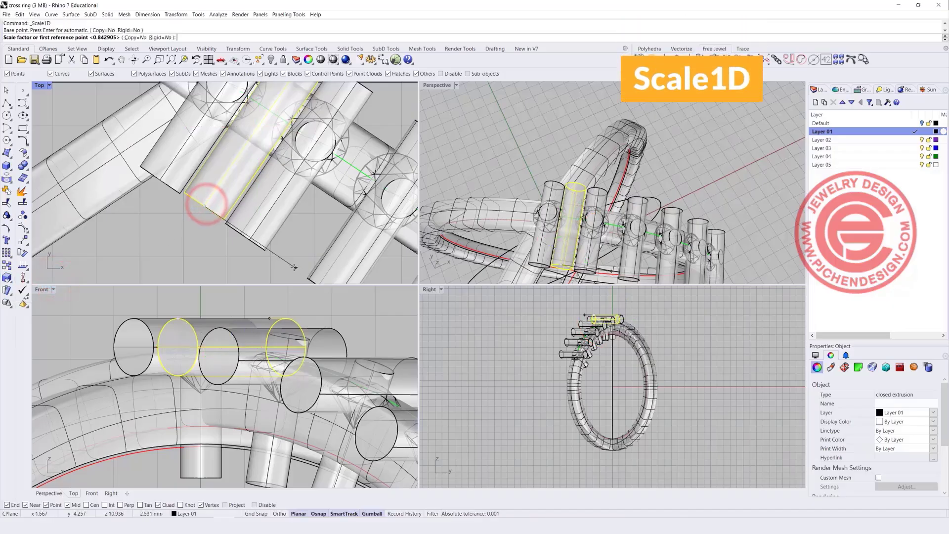
left_click(294, 267)
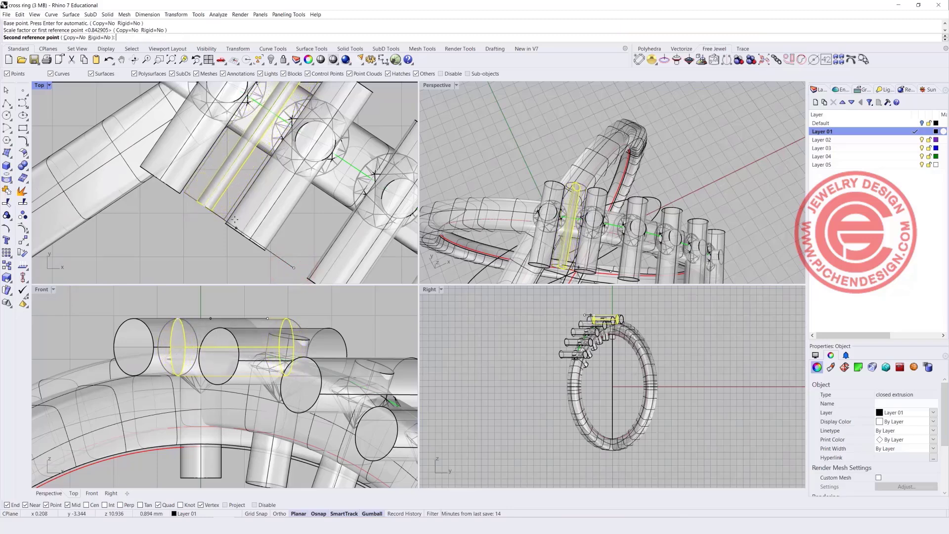
left_click(232, 216)
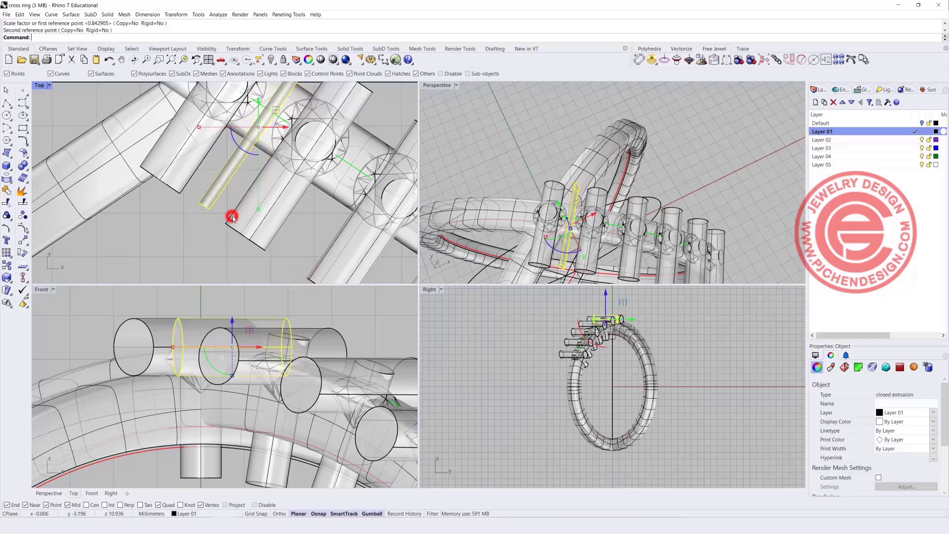
left_click(191, 265)
Lower the thin cutter in the front view so it cuts into the top of the band.
right_click_drag(455, 167, 558, 173)
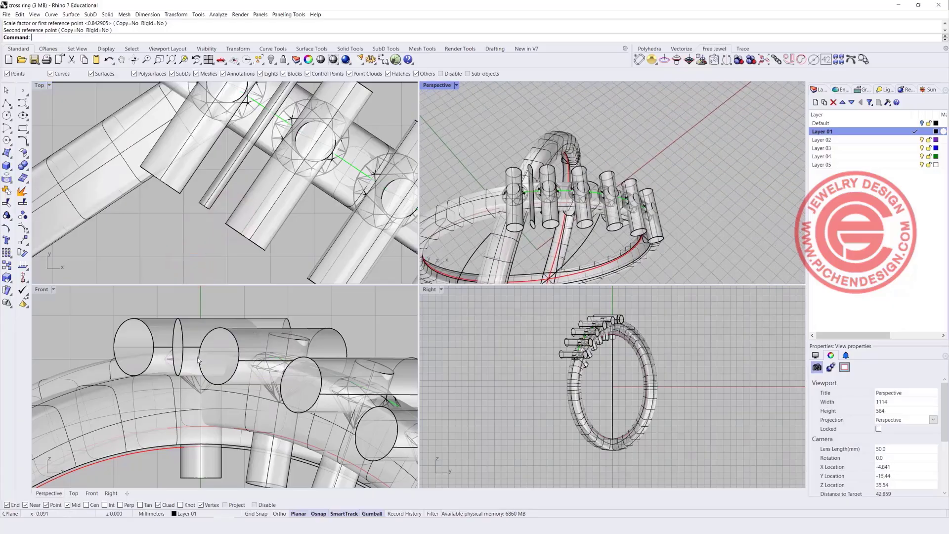
scroll(248, 331, "up", 2)
left_click(297, 310)
left_click_drag(227, 327, 225, 347)
left_click(491, 142)
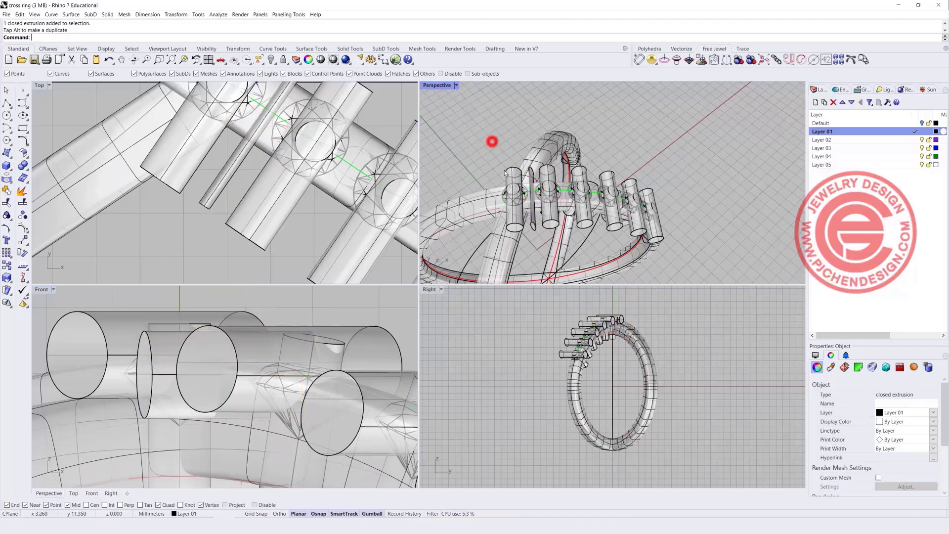
Try a Boolean difference of the thin cutter from the diagonal band to check the notch, and undo it.
scroll(553, 213, "up", 4)
right_click_drag(553, 212, 479, 186)
left_click(22, 166)
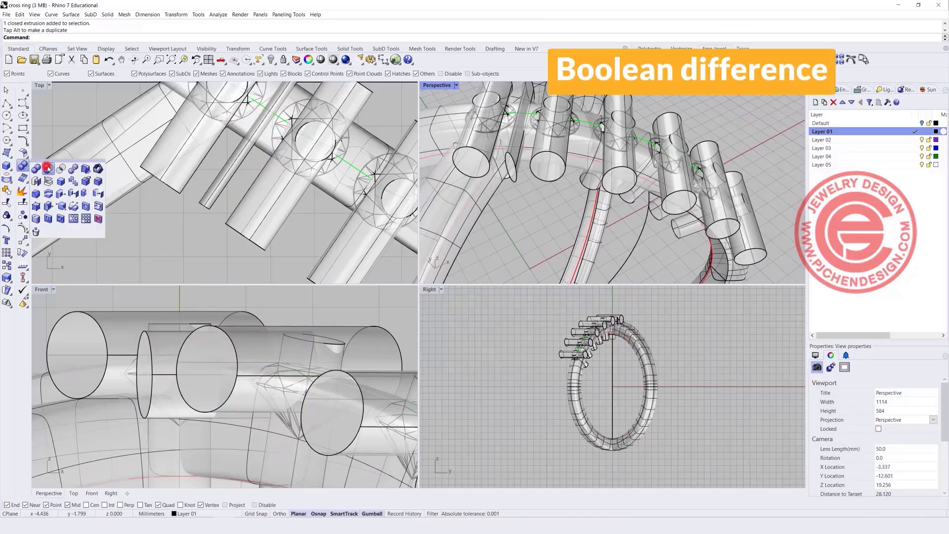
left_click(47, 164)
left_click(575, 161)
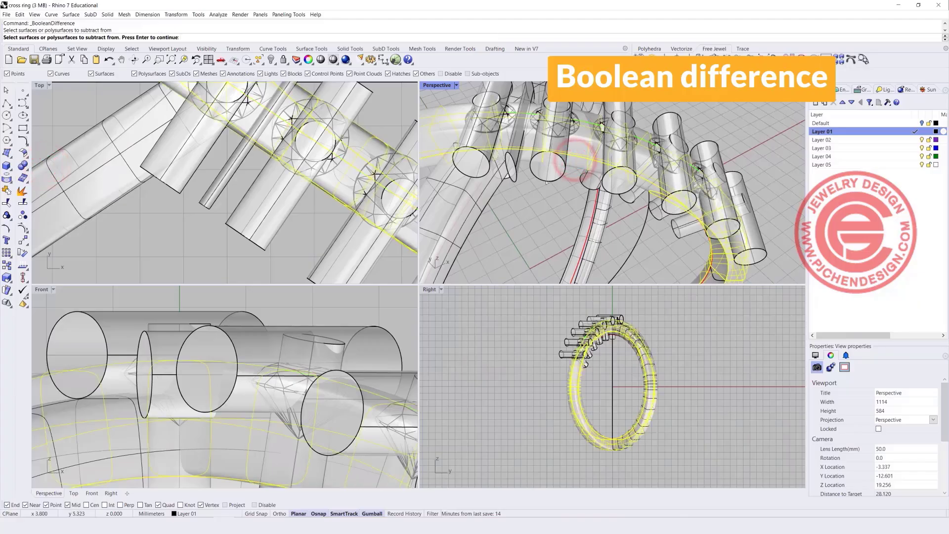
key("Return")
left_click(518, 180)
key("Return")
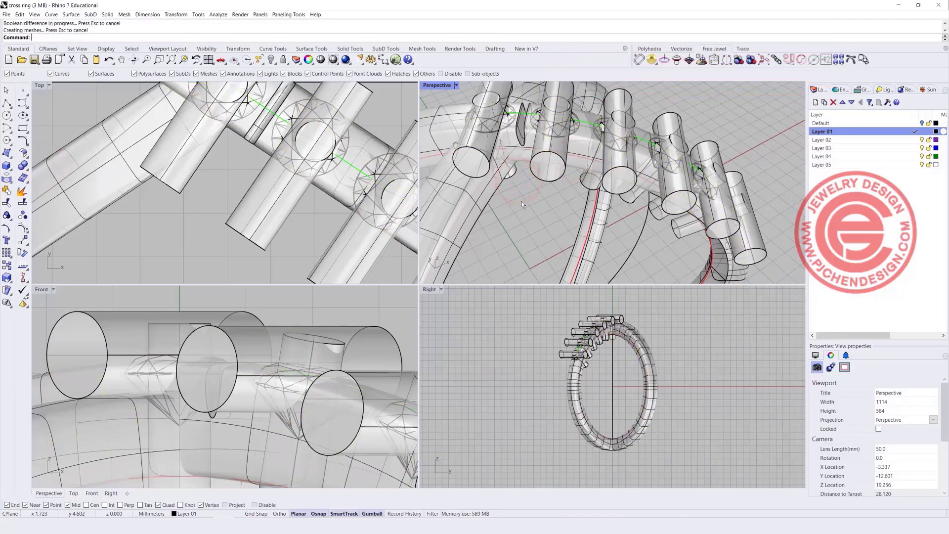
scroll(523, 198, "up", 3)
right_click_drag(538, 180, 536, 206)
key("ctrl+z")
Raise the thin cutter slightly in the front view for a shallower notch.
left_click(328, 315)
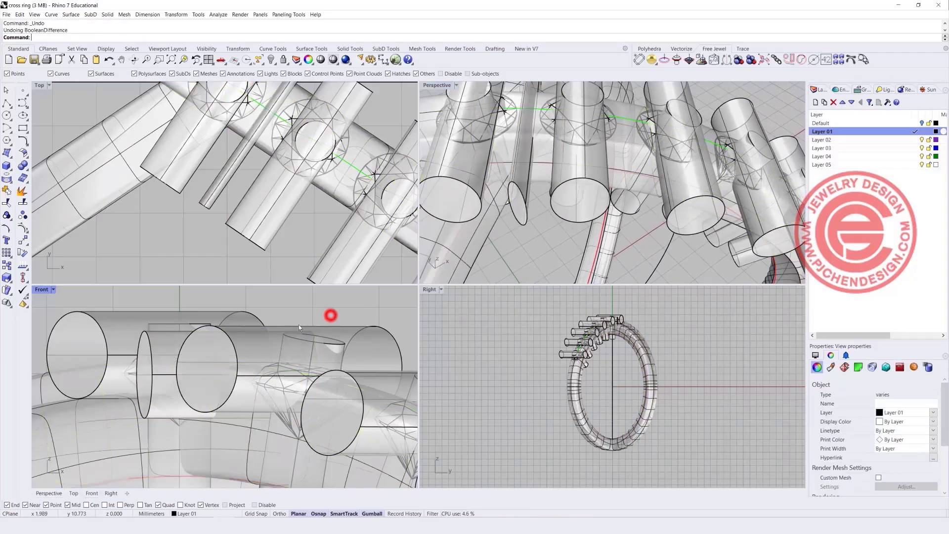
left_click(524, 210)
left_click_drag(227, 351, 232, 339)
left_click(277, 313)
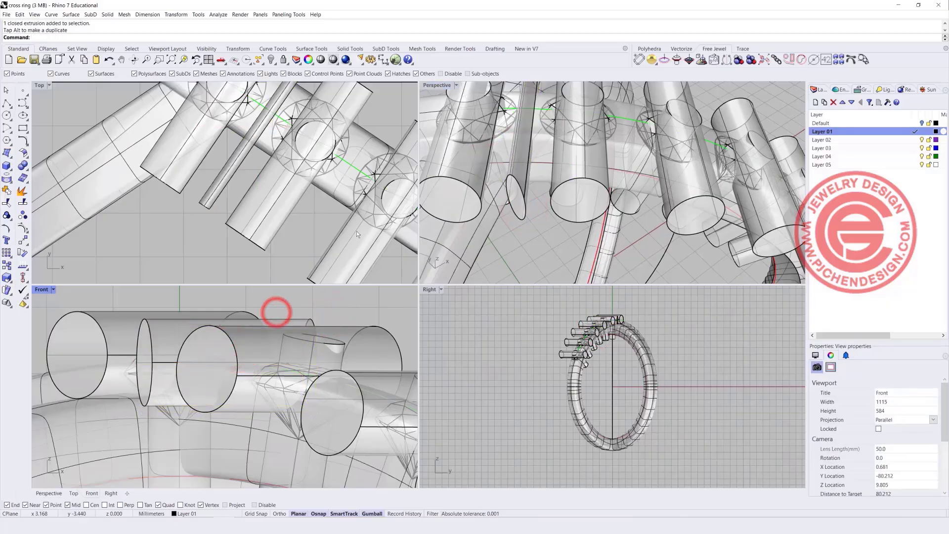
Start an Array Along Curve of the thin cutter between the first two brilliants in plan.
scroll(269, 149, "down", 2)
scroll(270, 148, "down", 2)
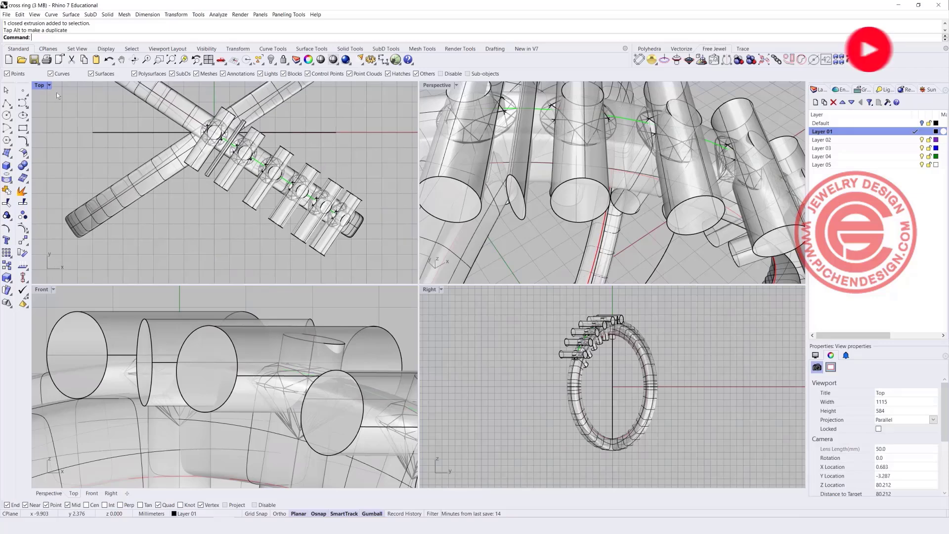
double_click(39, 85)
right_click_drag(493, 281, 322, 242)
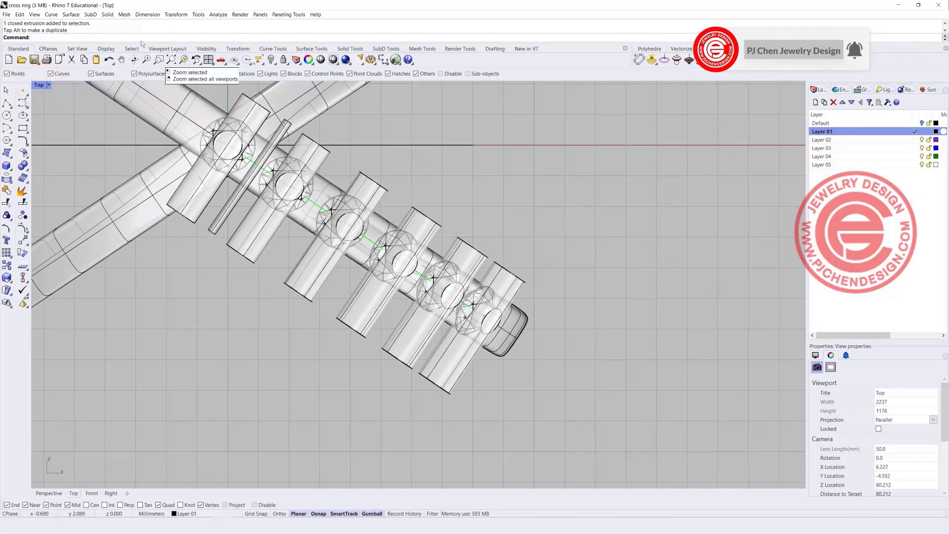
left_click(174, 14)
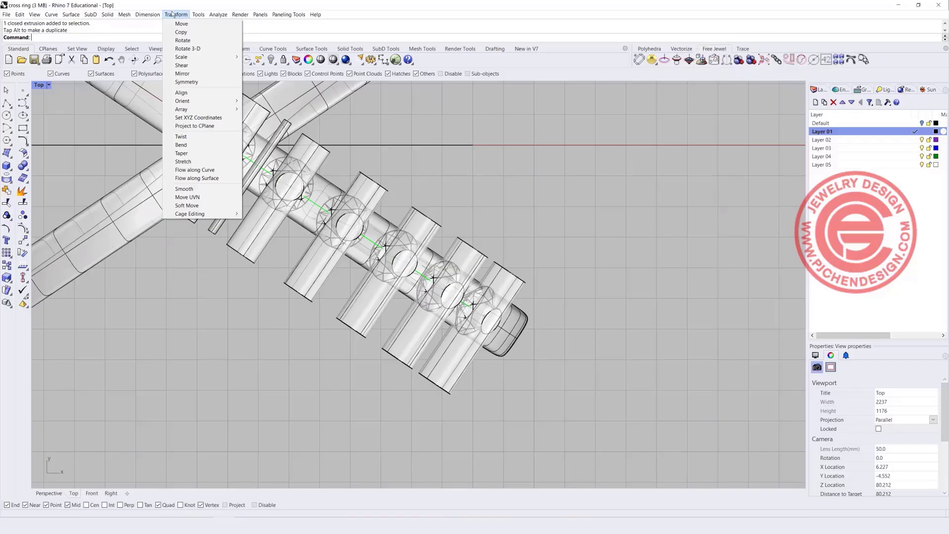
mouse_move(183, 110)
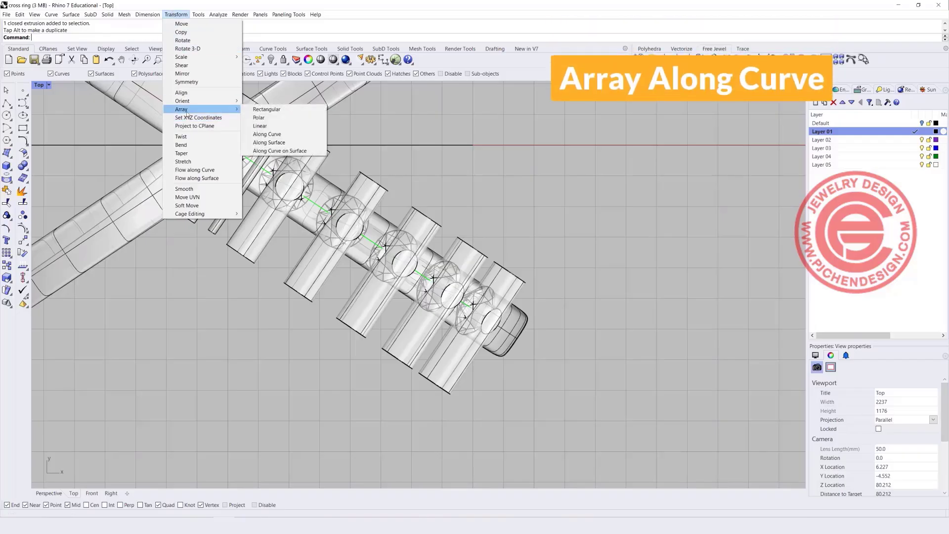
left_click(283, 135)
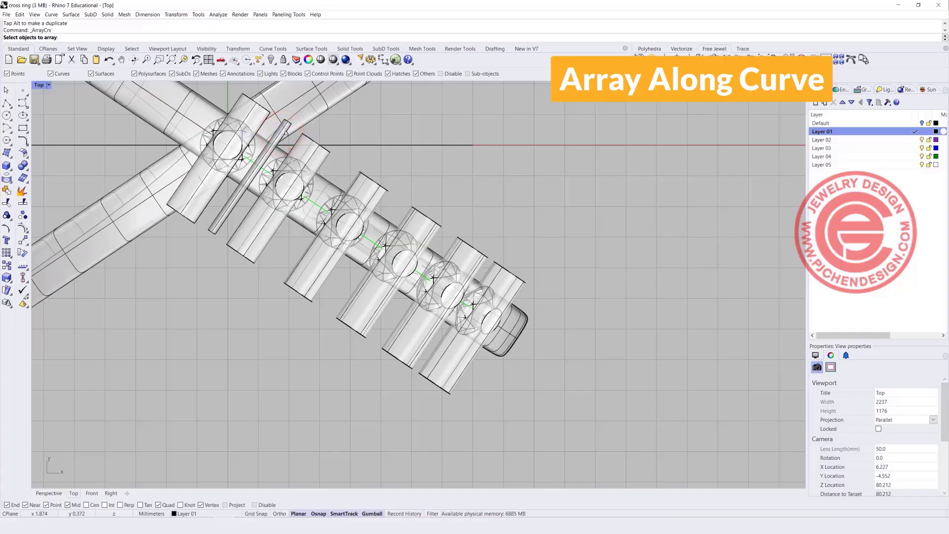
left_click(288, 122)
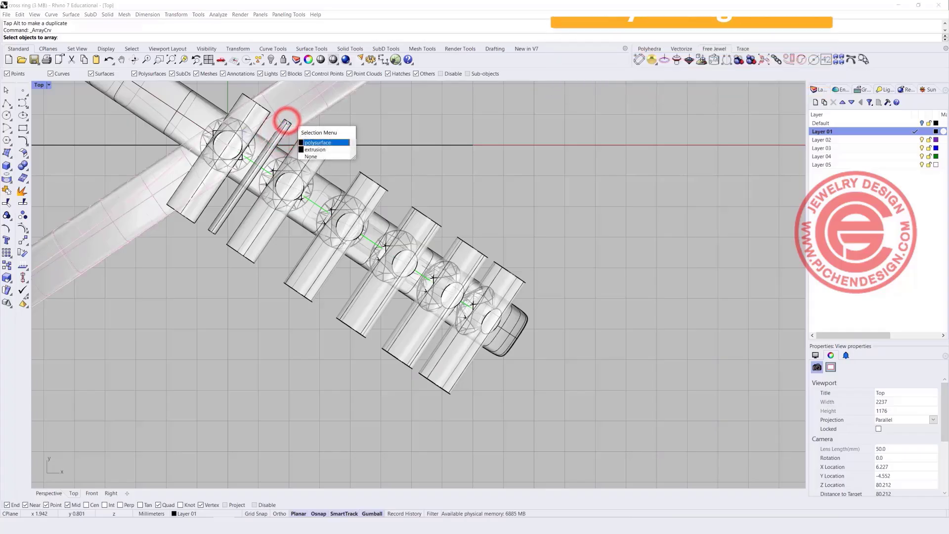
left_click(319, 149)
key("Return")
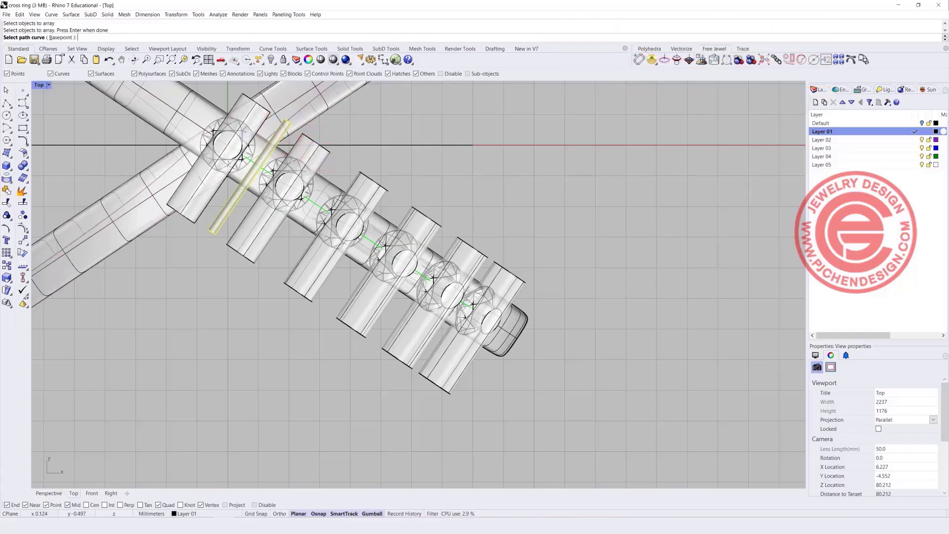
Use the green curve as the array path for the thin cutter and accept 6 items.
scroll(257, 163, "up", 4)
left_click(258, 161)
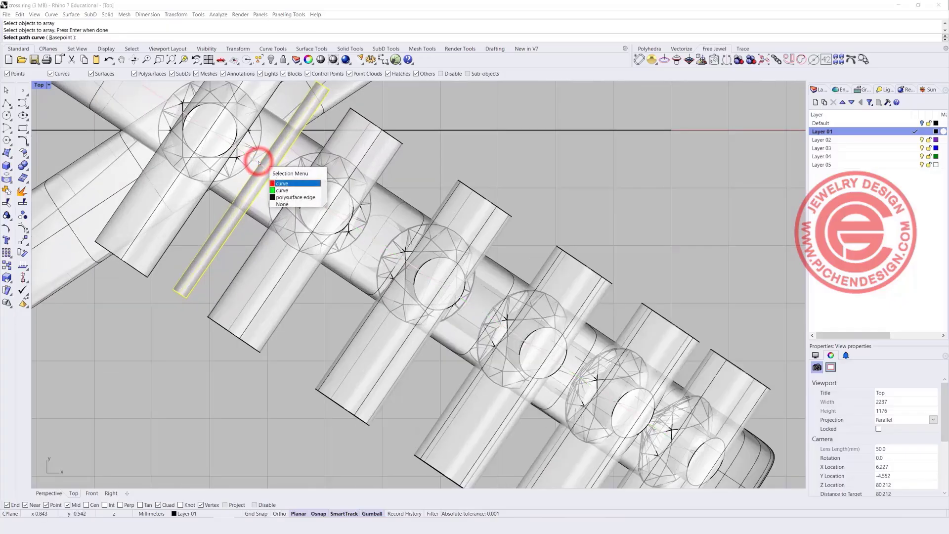
left_click(287, 186)
scroll(287, 186, "down", 2)
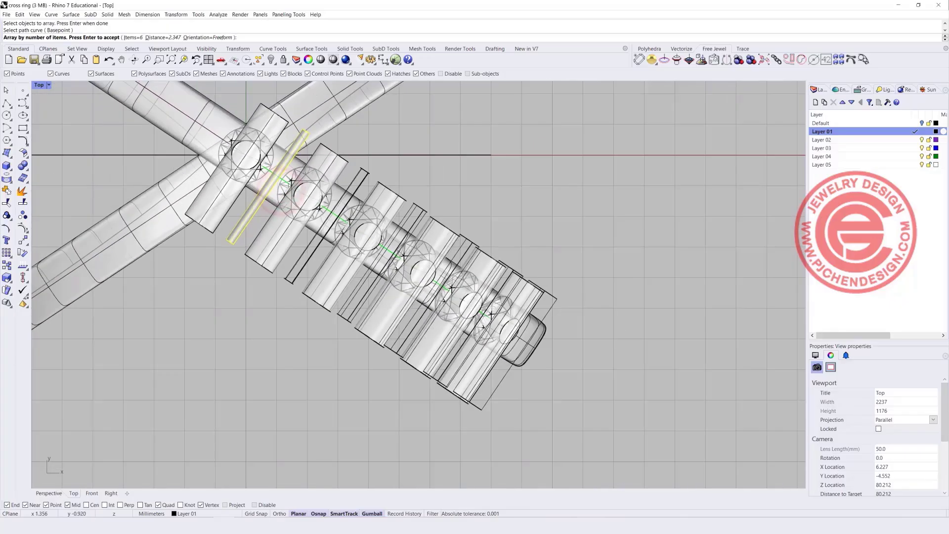
double_click(37, 85)
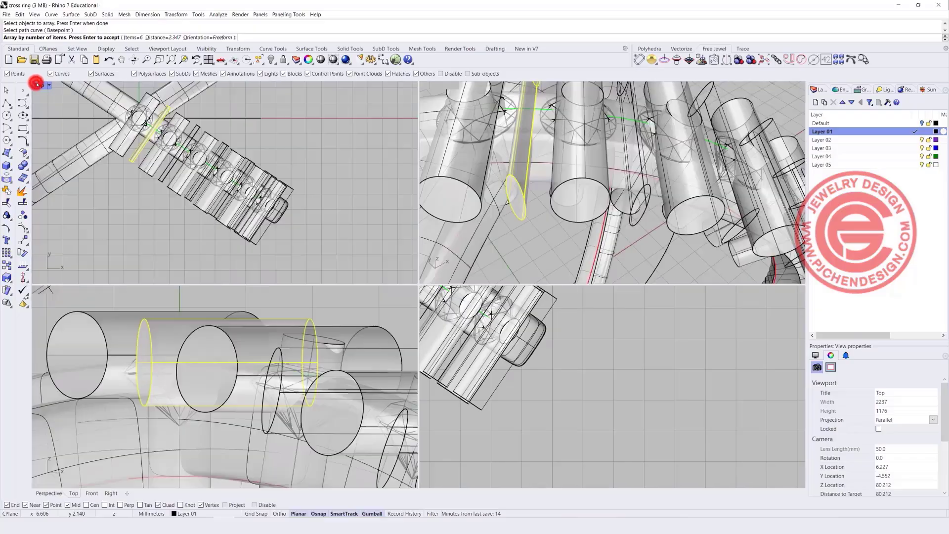
right_click(569, 257)
Select all arrayed brilliants, cylinders and thin cutters, excluding the brilliant and its cylinders at the crossing.
right_click_drag(432, 238, 361, 188)
left_click_drag(239, 96, 791, 391)
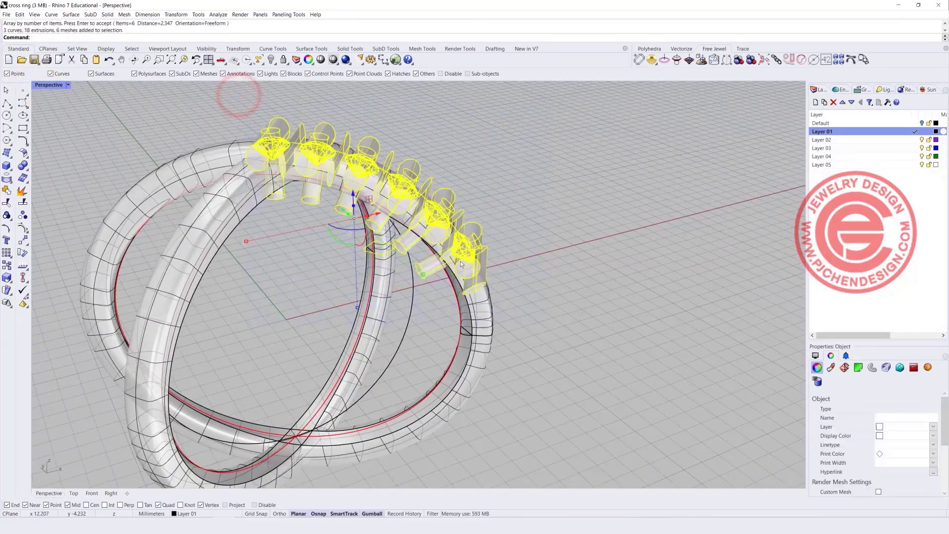
double_click(42, 85)
left_click(191, 158, "ctrl")
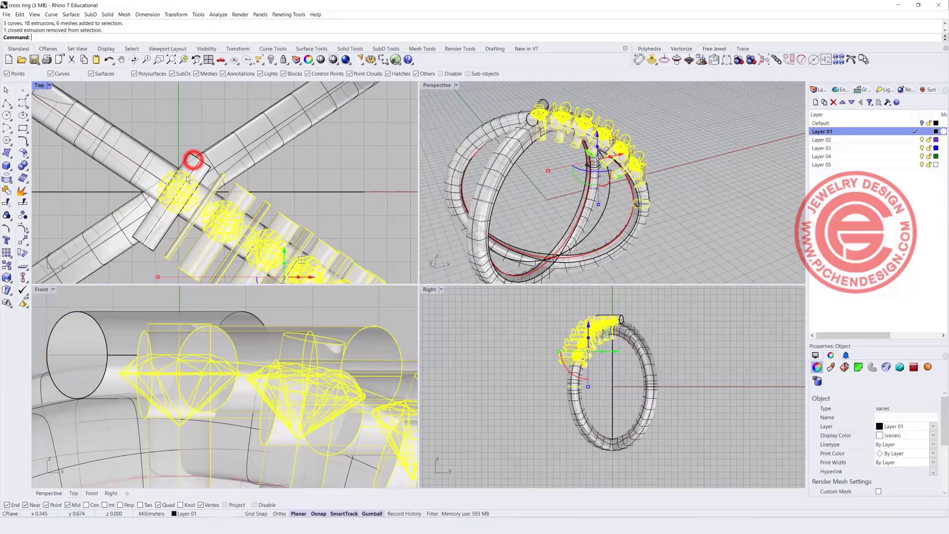
left_click(187, 171, "ctrl")
left_click(207, 185, "ctrl")
Rotate a copy of the selected stones and cutters 180 degrees about the origin in plan onto the opposite half of the band.
scroll(243, 200, "down", 3)
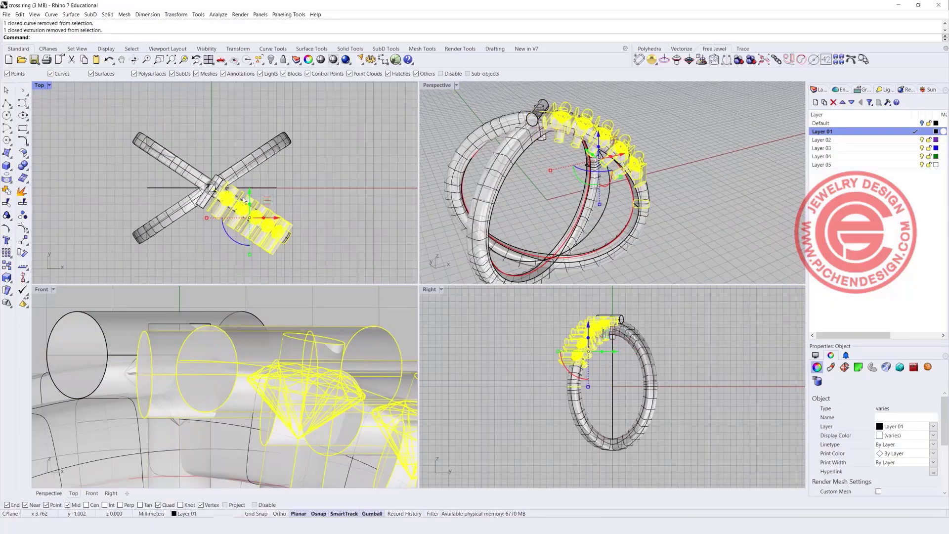
left_click(22, 252)
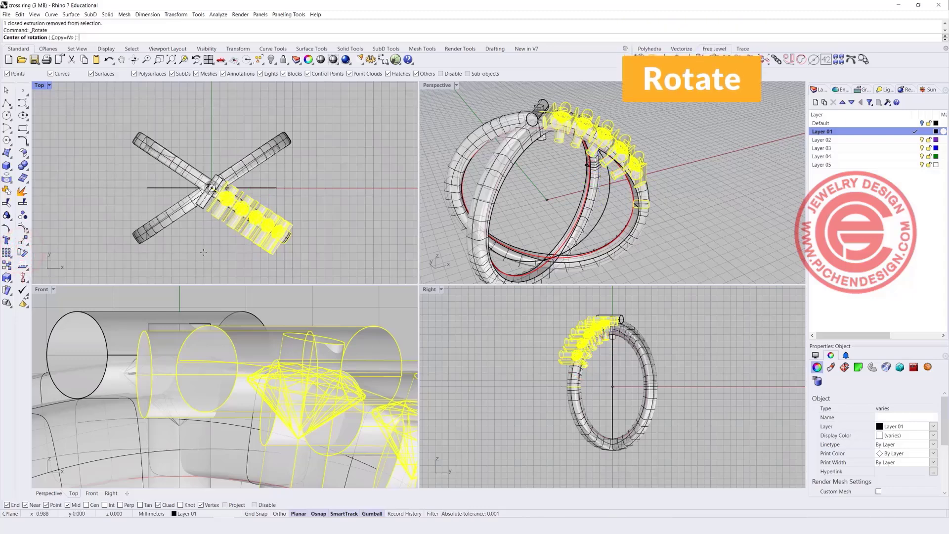
type("0")
key("Return")
left_click(208, 263)
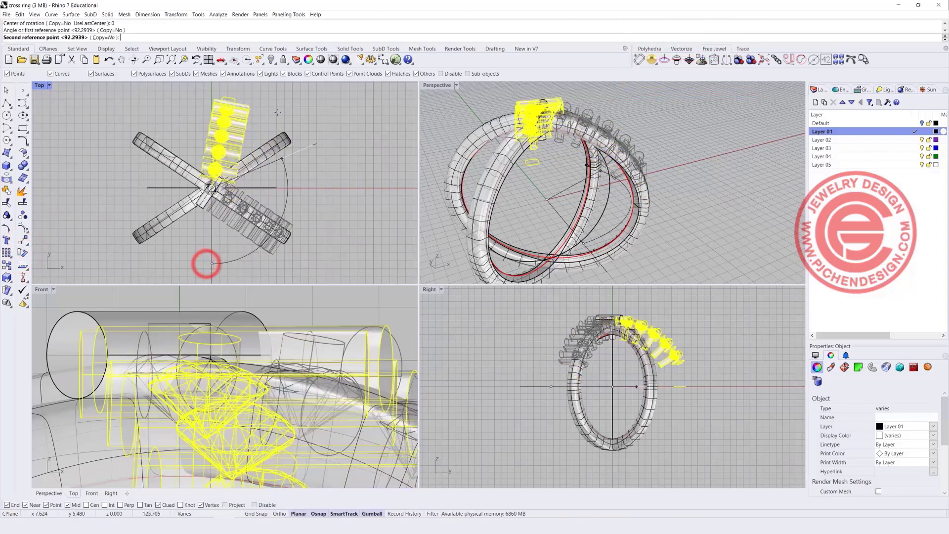
left_click(102, 37)
left_click(210, 121)
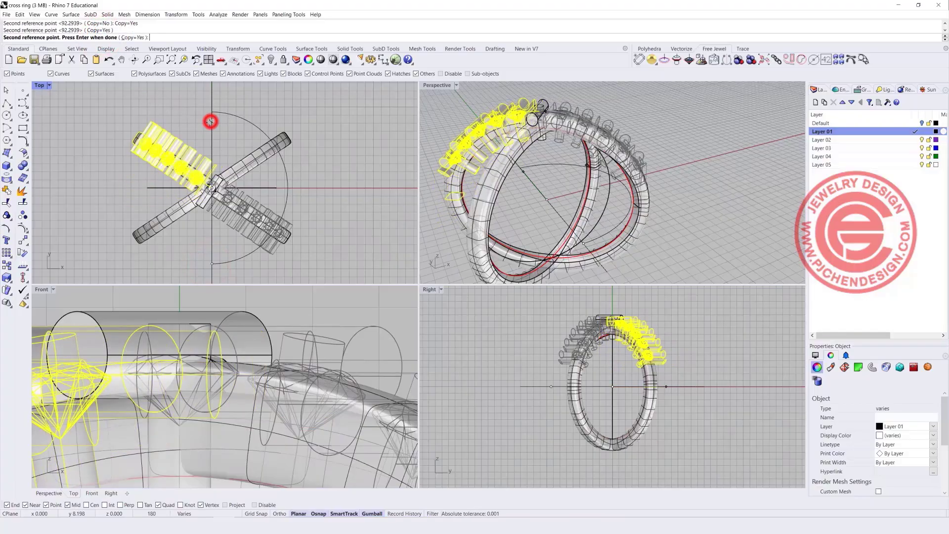
left_click(357, 190)
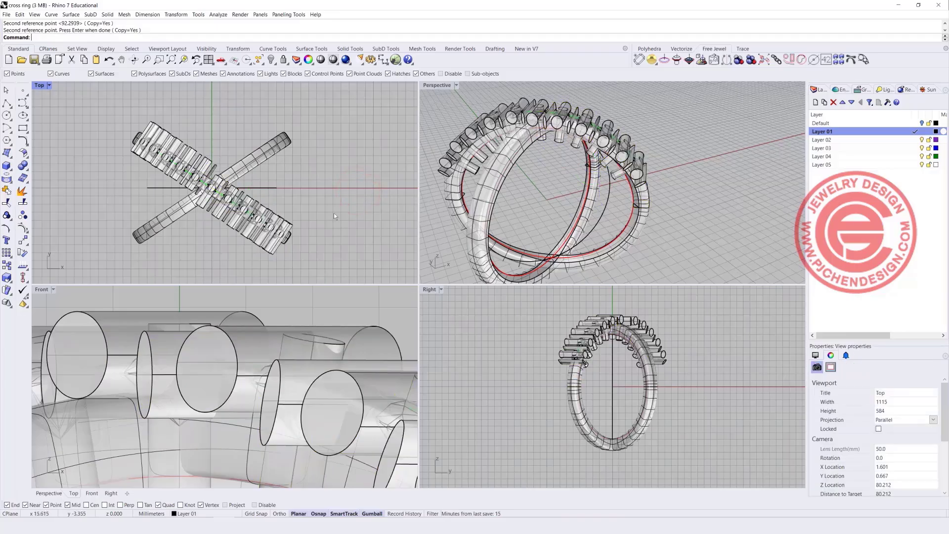
Start a Boolean difference with the stone-set diagonal band as the solid to subtract from.
scroll(223, 210, "up", 4)
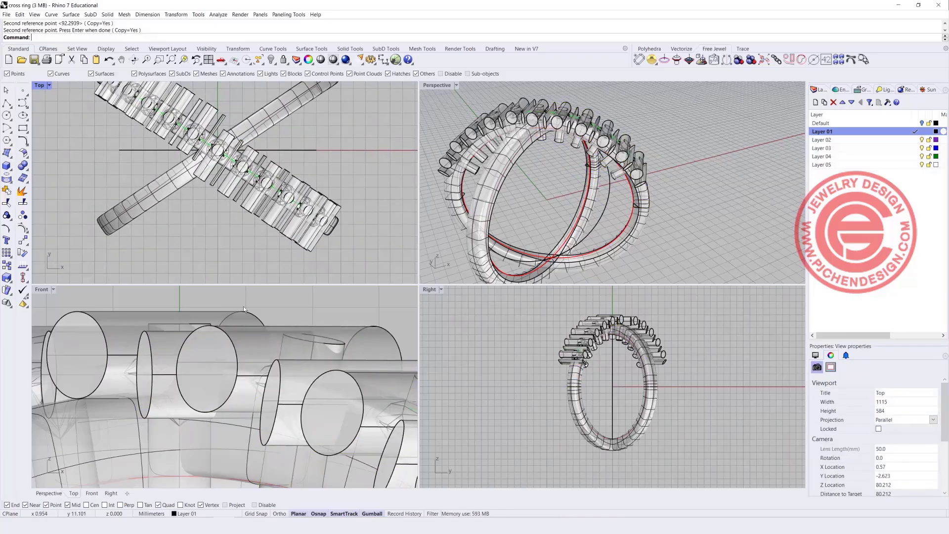
scroll(244, 314, "down", 5)
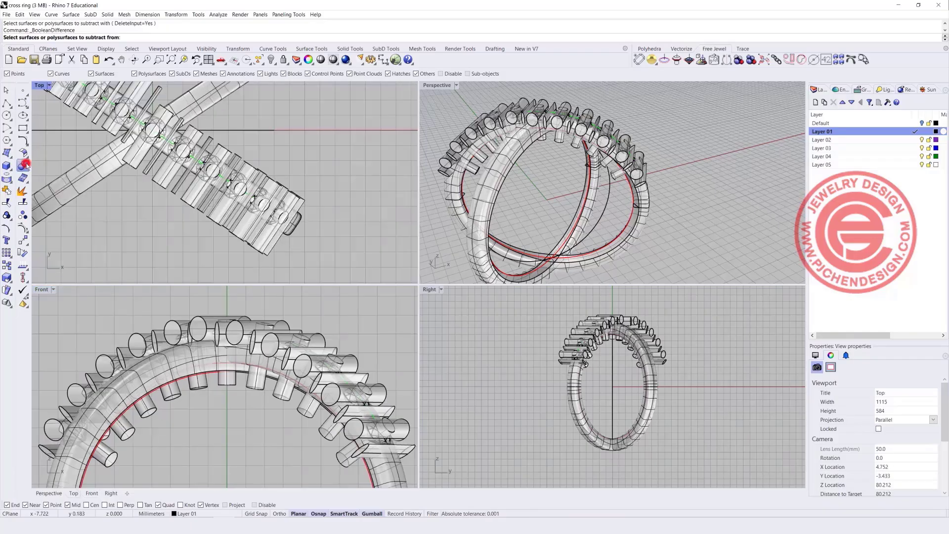
left_click(22, 165)
left_click(47, 171)
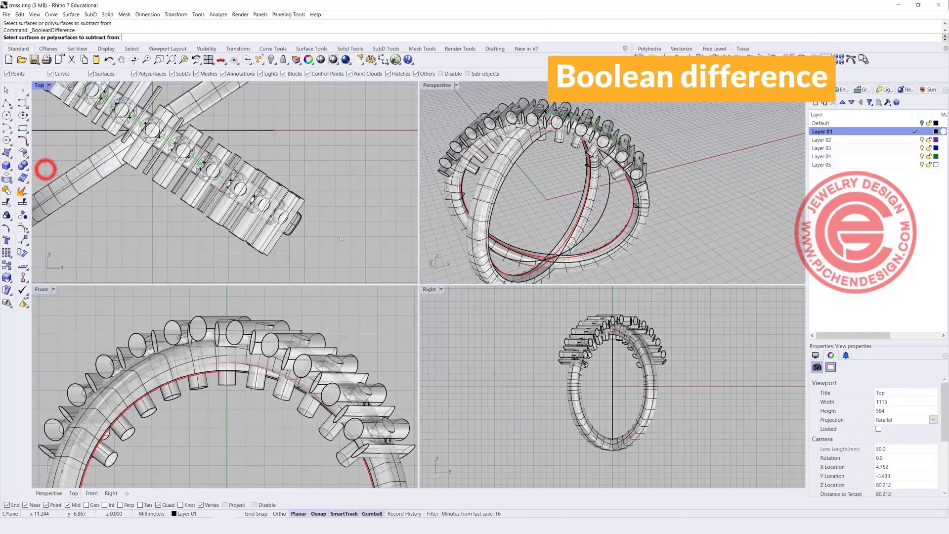
left_click(295, 225)
key("Return")
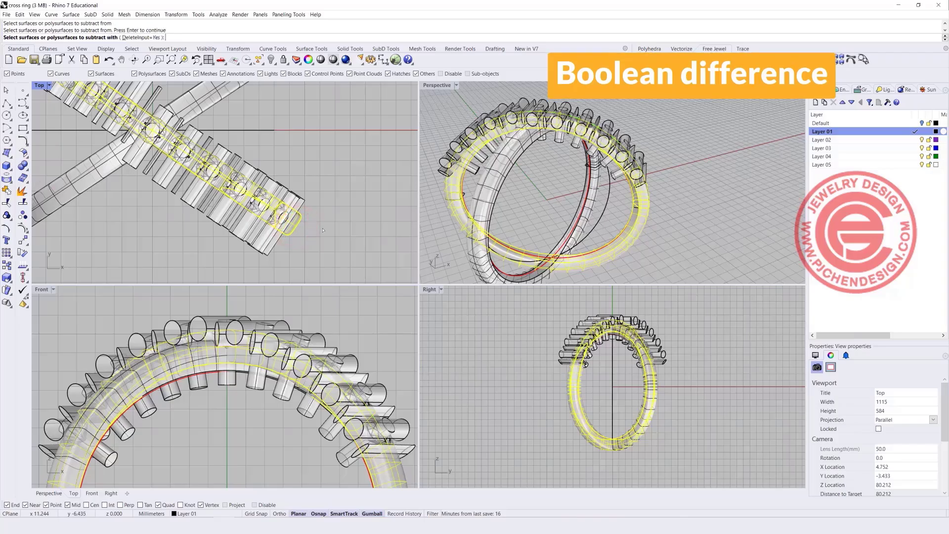
Subtract all the thin cutters on the lower-right half of the stone-set diagonal band in plan to cut its grooves.
left_click(281, 261)
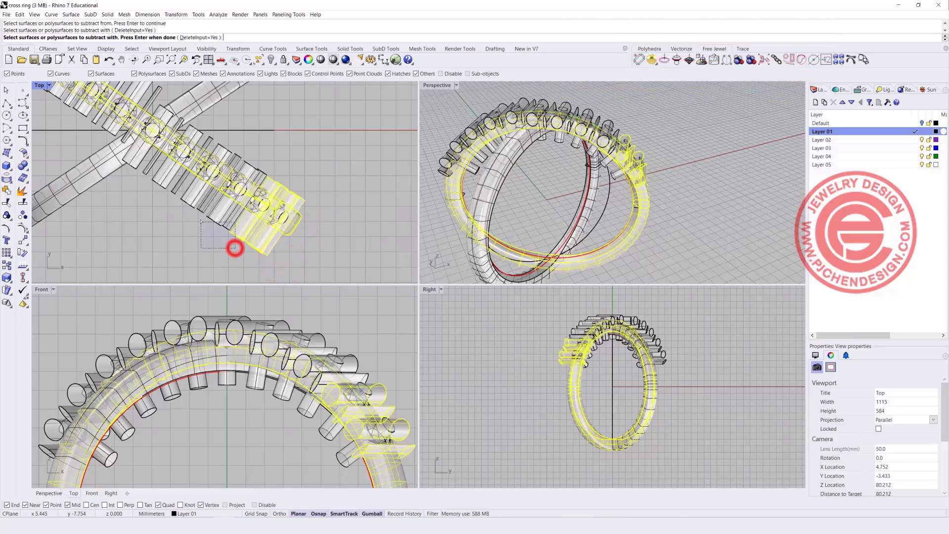
left_click(234, 248)
left_click(206, 225)
left_click(175, 210)
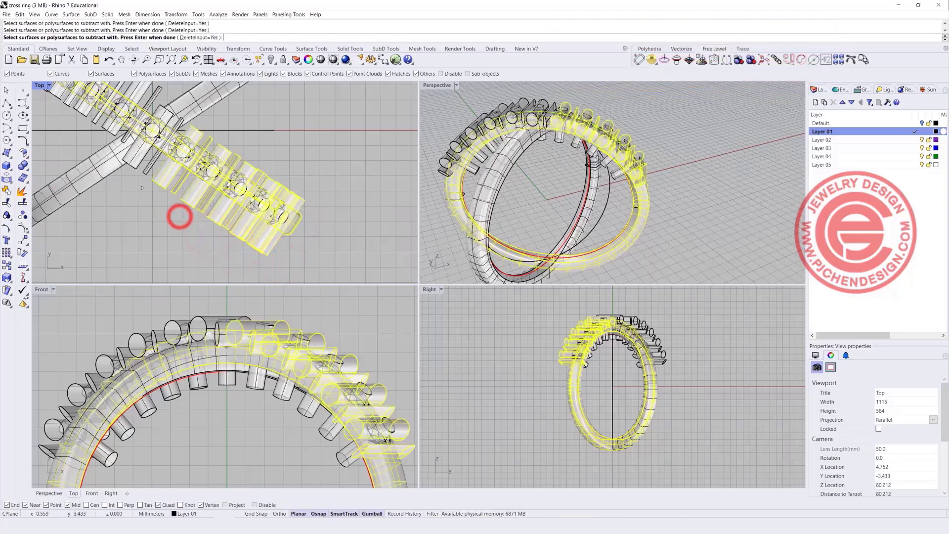
left_click(149, 198)
scroll(198, 222, "down", 3)
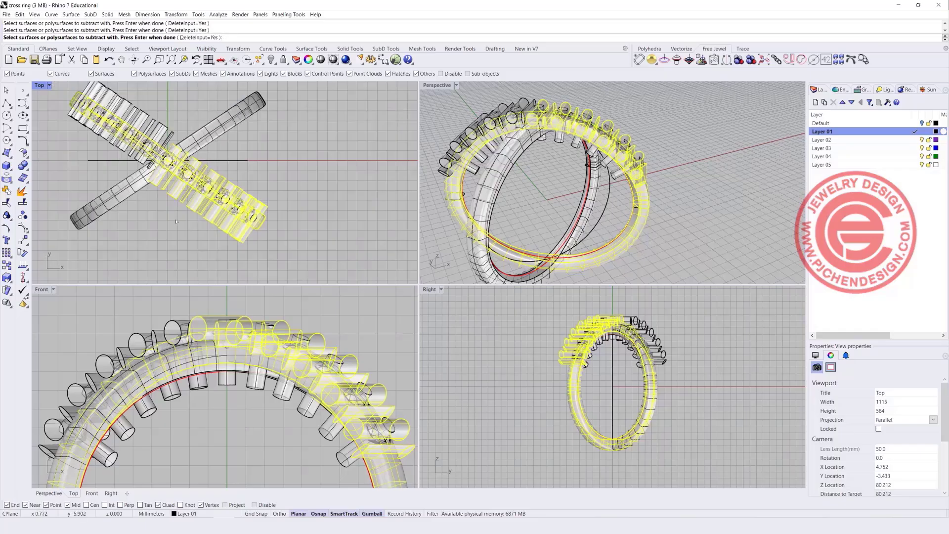
right_click(530, 198)
right_click_drag(530, 197, 524, 180)
scroll(184, 160, "up", 5)
Boolean-subtract the thin cutters on the upper-left half in plan from the same stone-set band.
right_click(233, 190)
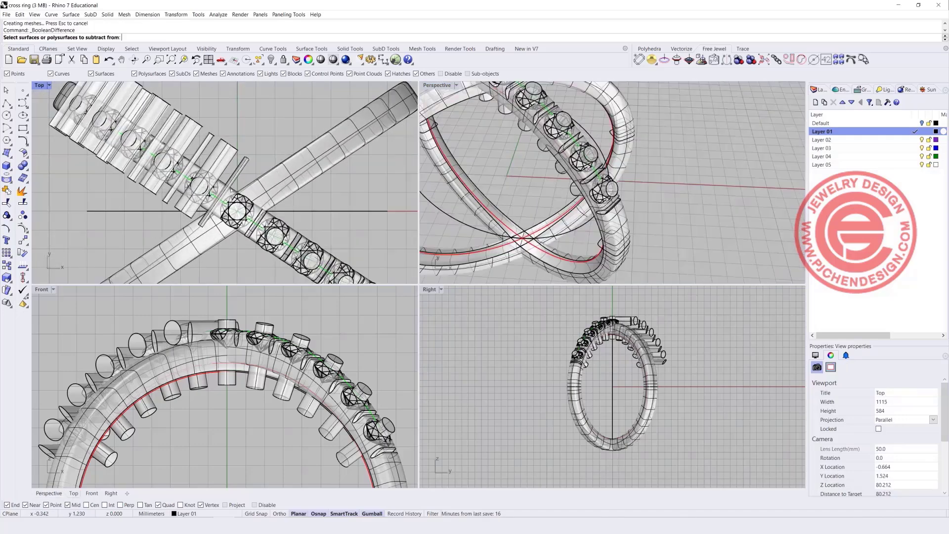
left_click(235, 191)
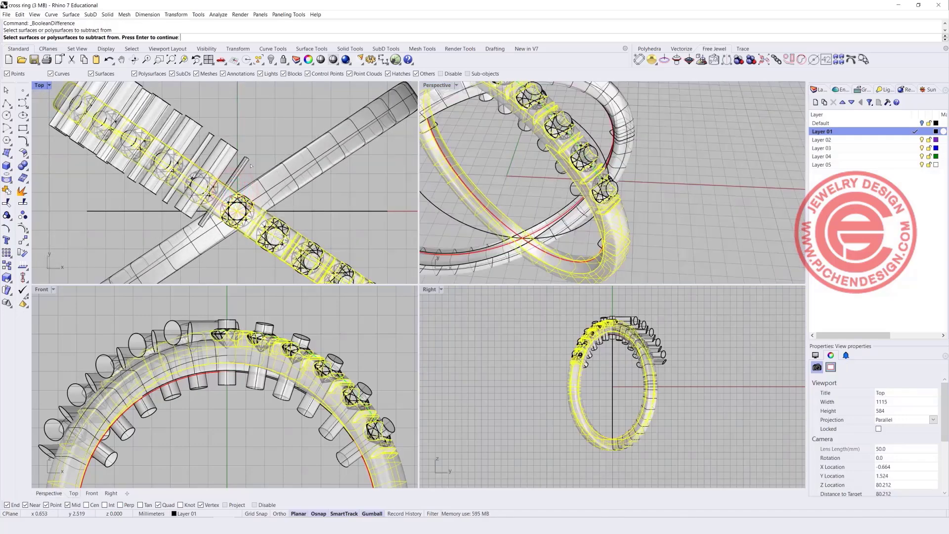
key("Return")
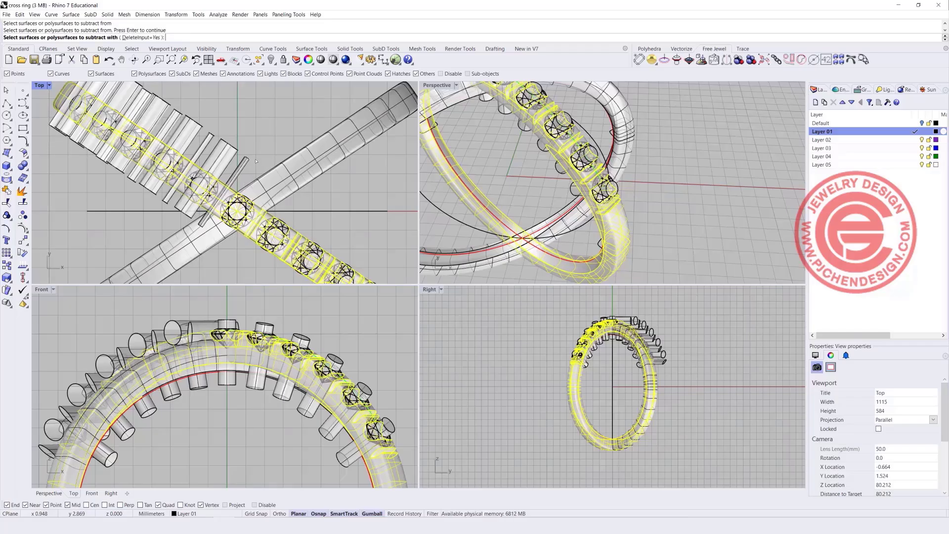
left_click(256, 165)
left_click(212, 120)
right_click_drag(212, 117, 255, 147)
left_click_drag(197, 118, 197, 117)
right_click_drag(218, 121, 256, 146)
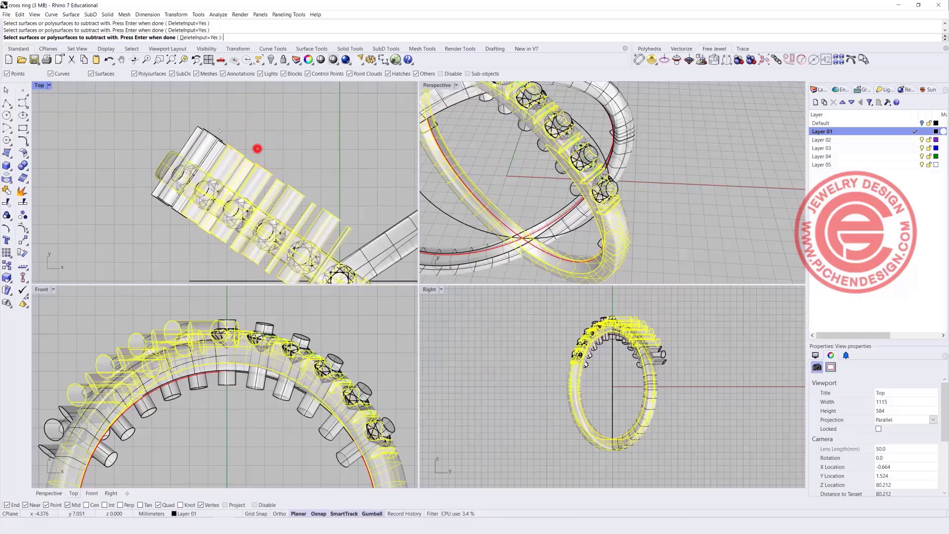
key("Return")
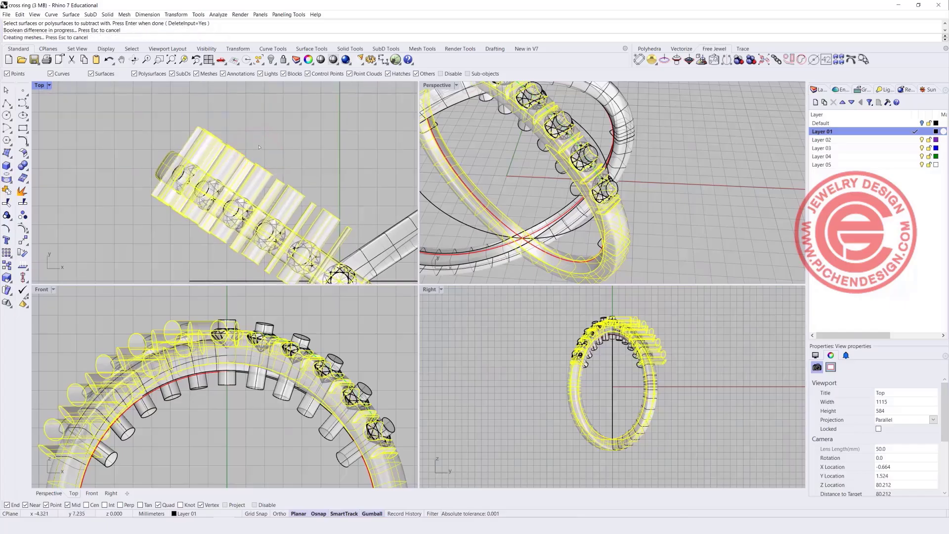
scroll(303, 186, "down", 2)
right_click_drag(304, 184, 219, 146)
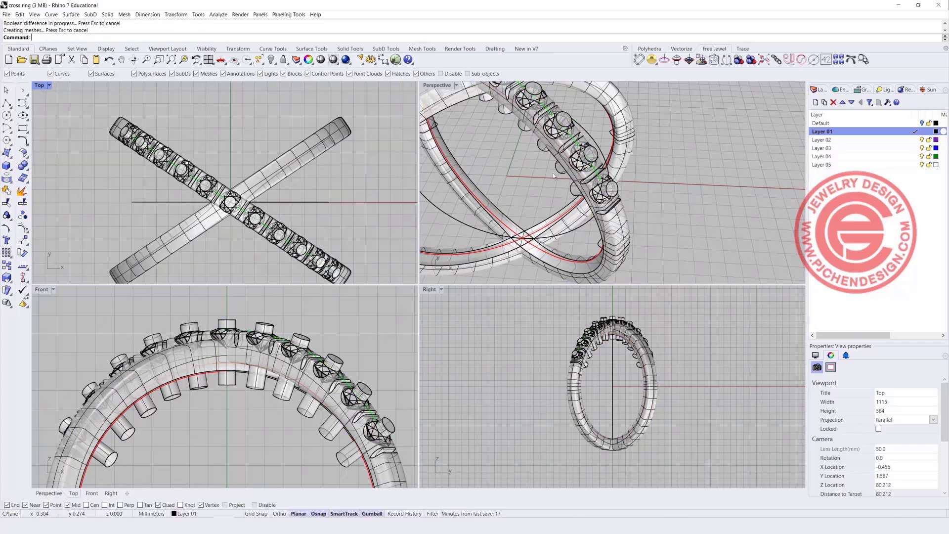
Examine the grooves between the stones and the end of the green path curve in an enlarged perspective view.
right_click_drag(553, 173, 652, 181)
scroll(541, 174, "up", 4)
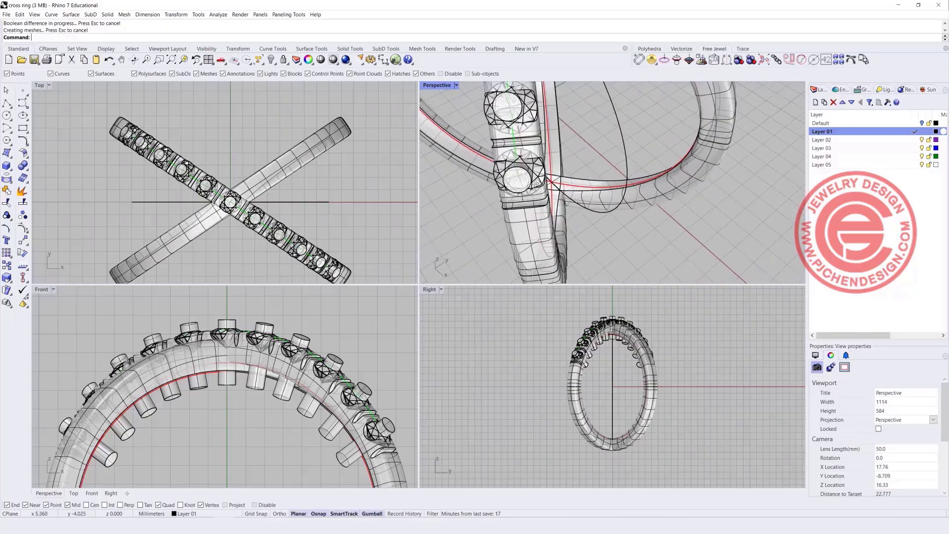
double_click(432, 85)
scroll(343, 228, "down", 4)
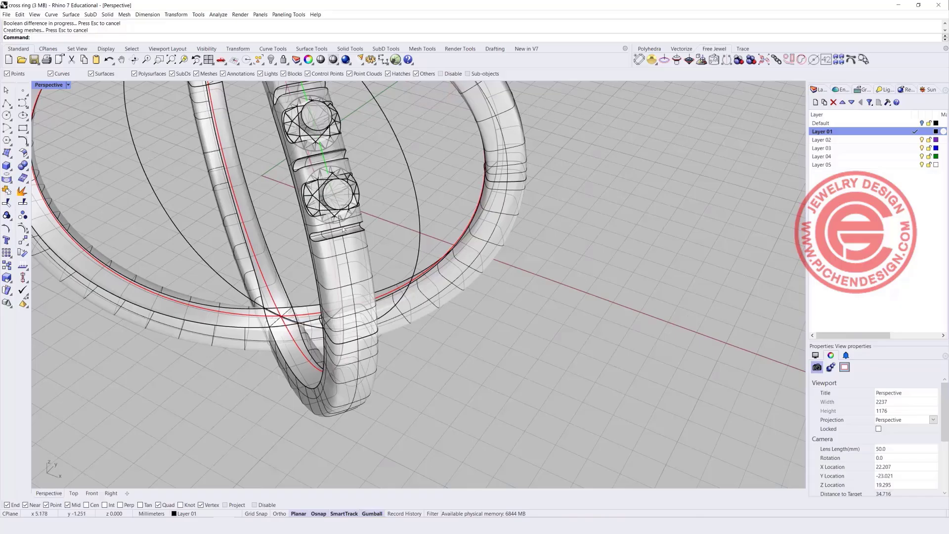
left_click(324, 162)
left_click(340, 187)
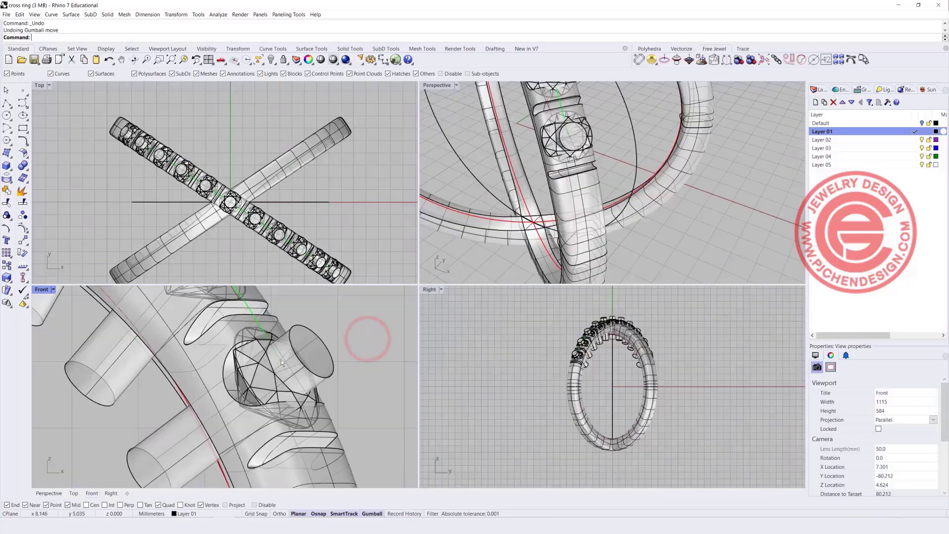
Extend the green path curve by arc to a point, ending it at the groove beyond the last stone in the front view.
left_click(281, 360)
left_click(258, 325)
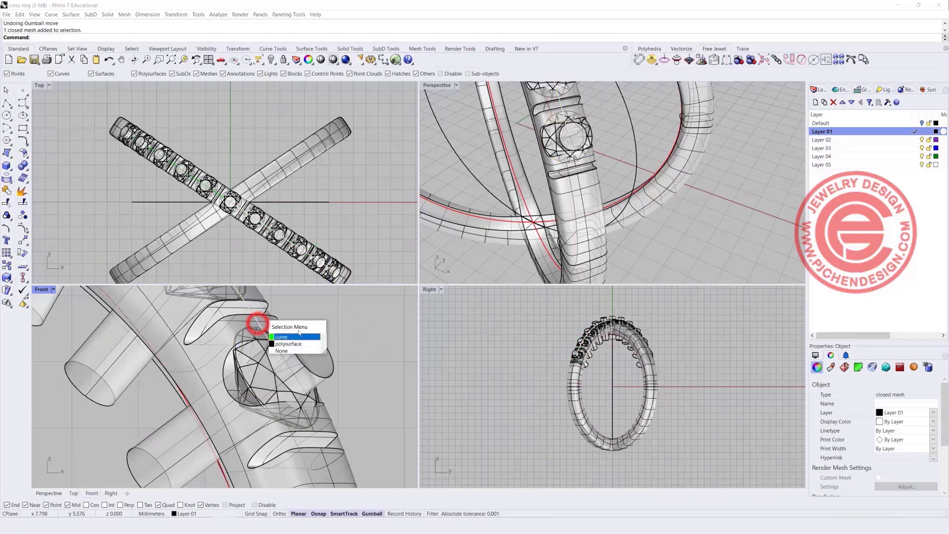
left_click(292, 335)
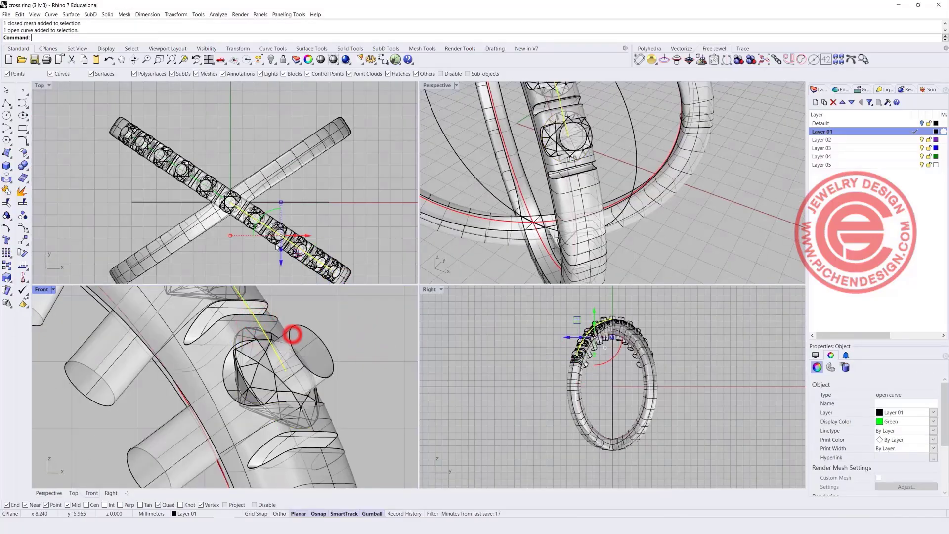
left_click(51, 15)
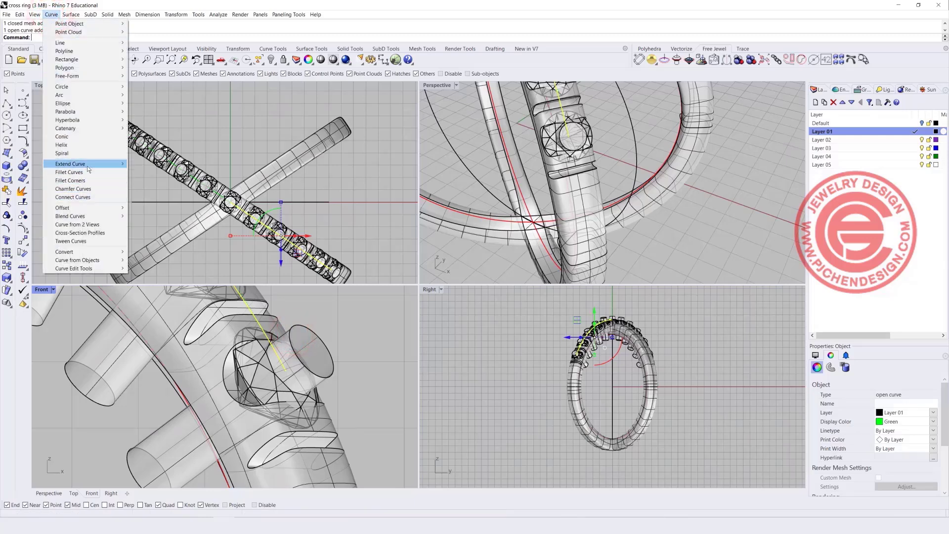
mouse_move(89, 168)
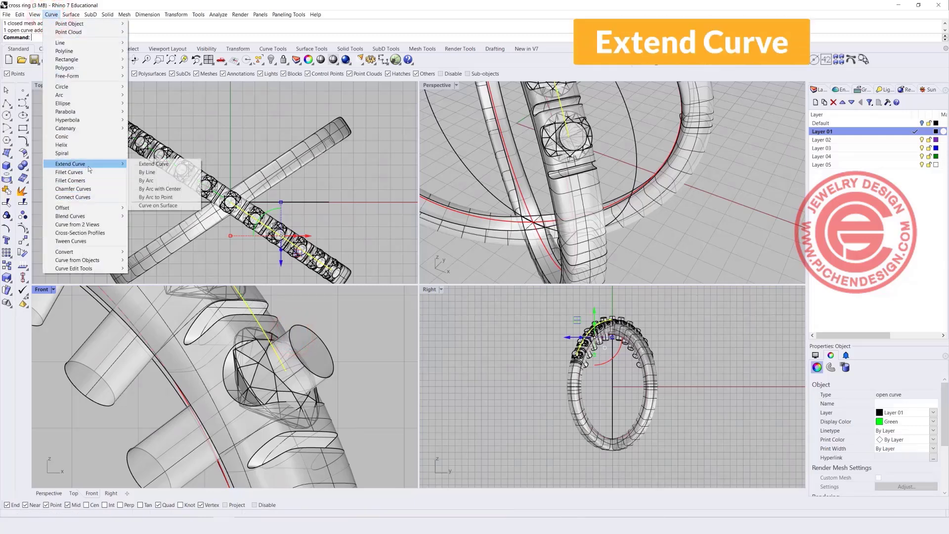
left_click(150, 181)
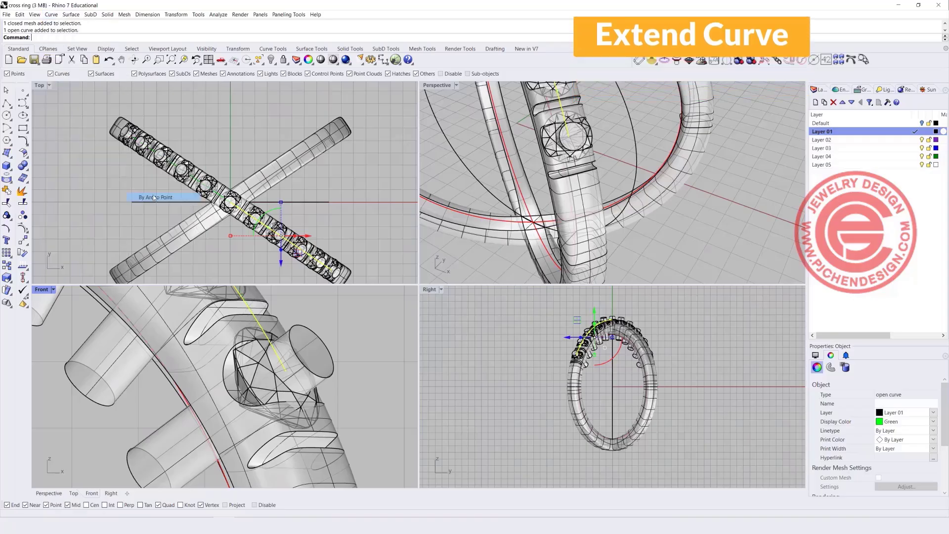
left_click(284, 368)
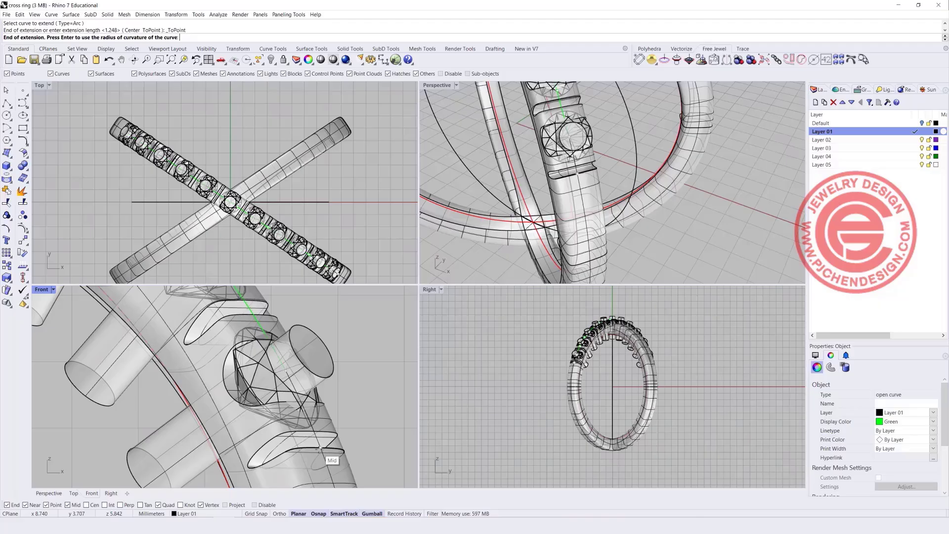
left_click(319, 448)
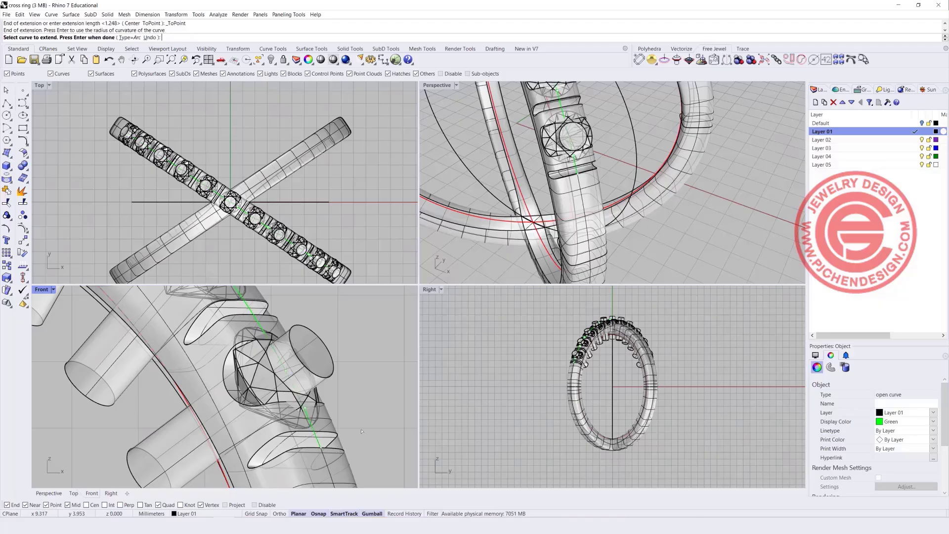
right_click(319, 448)
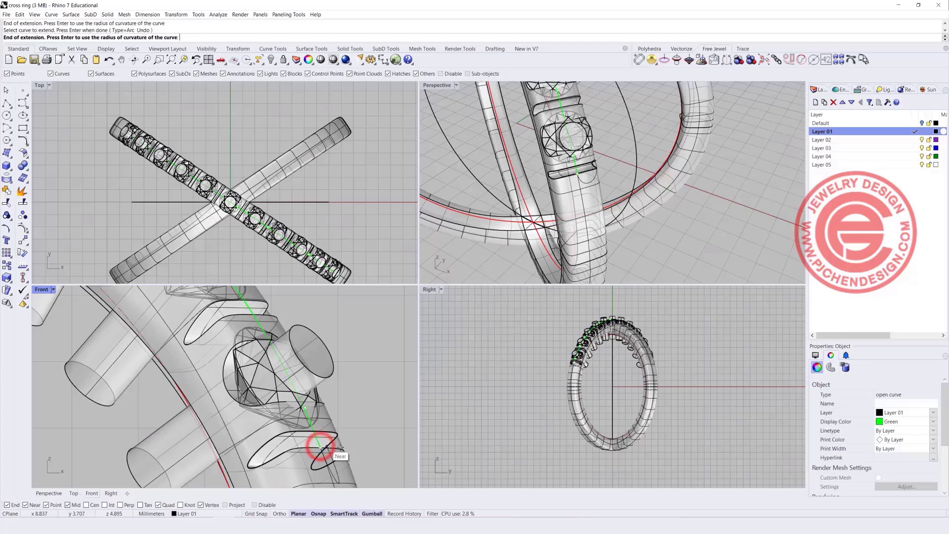
Move the end control point of the extended green curve slightly back along the band near the last groove.
left_click(321, 444)
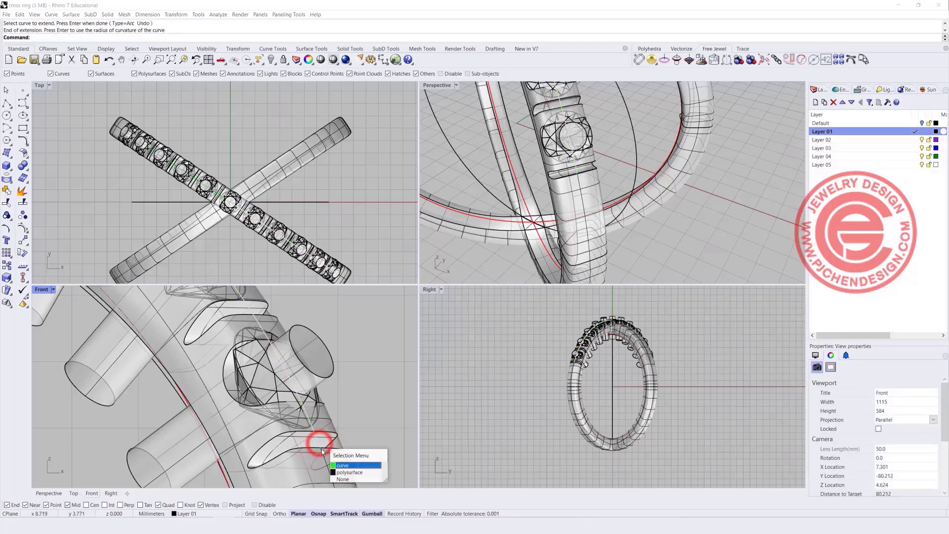
left_click(338, 466)
left_click_drag(338, 465, 336, 424)
left_click(394, 389)
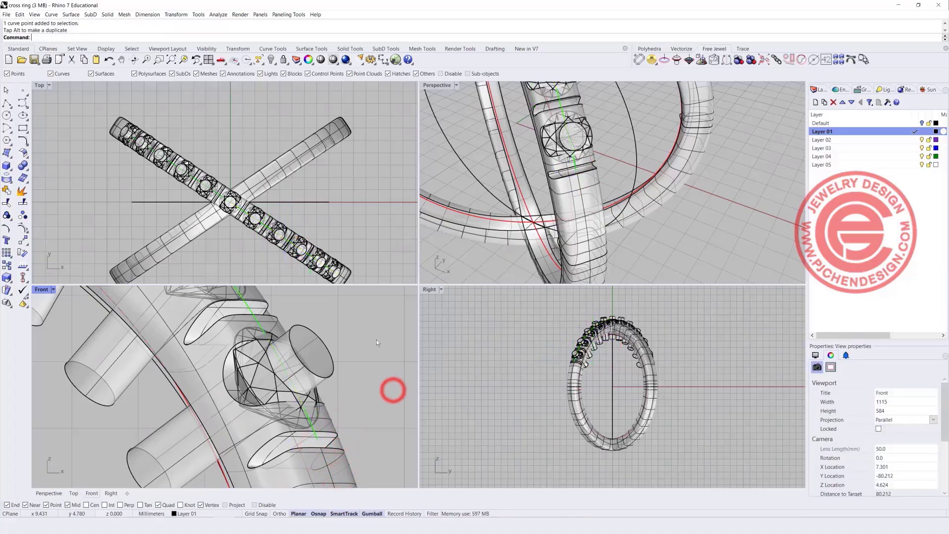
Extend the green curve on the opposite half of the band by arc to the groove beyond its last stone.
scroll(211, 183, "down", 3)
right_click_drag(565, 138, 576, 210)
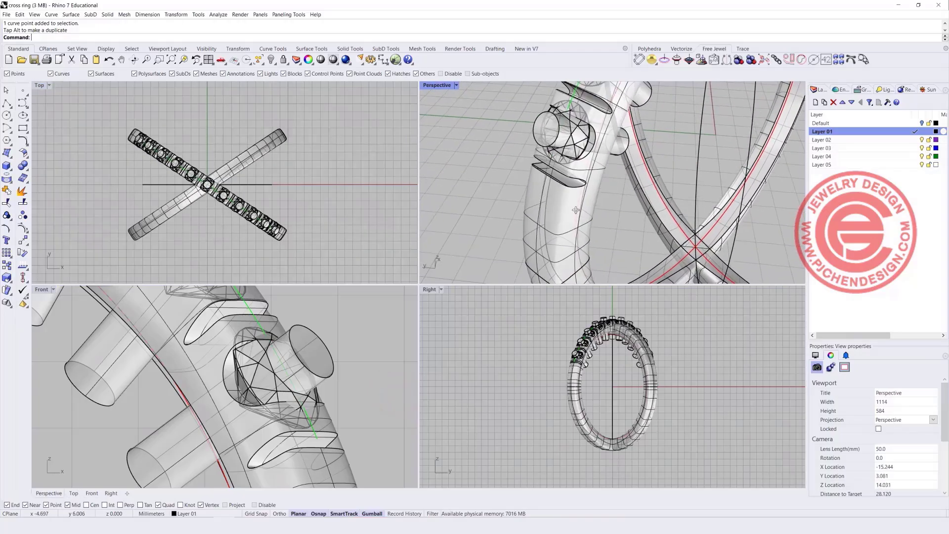
scroll(565, 126, "up", 5)
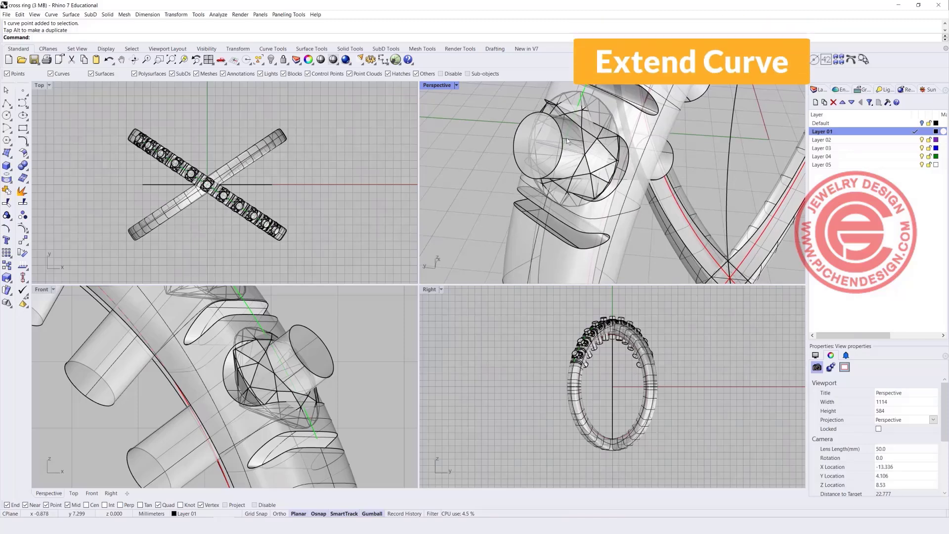
left_click(566, 137)
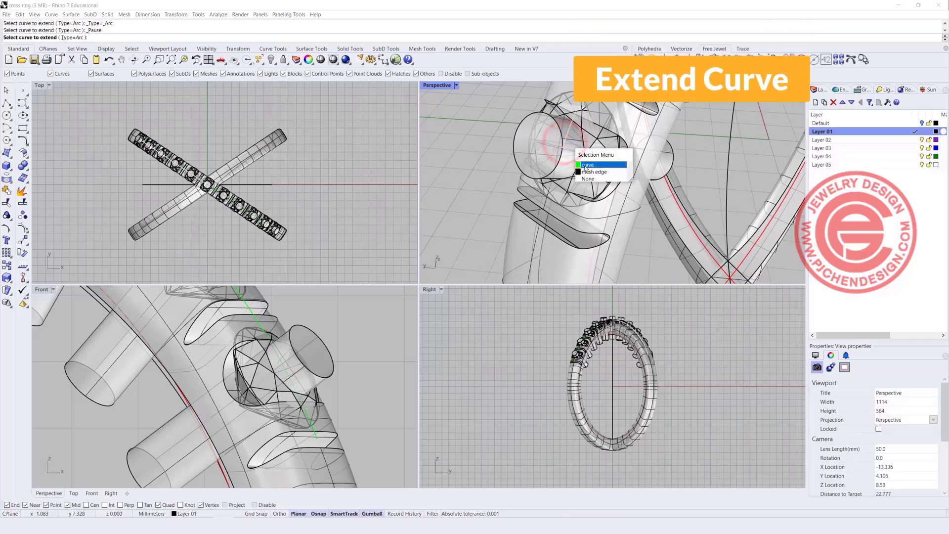
left_click(586, 165)
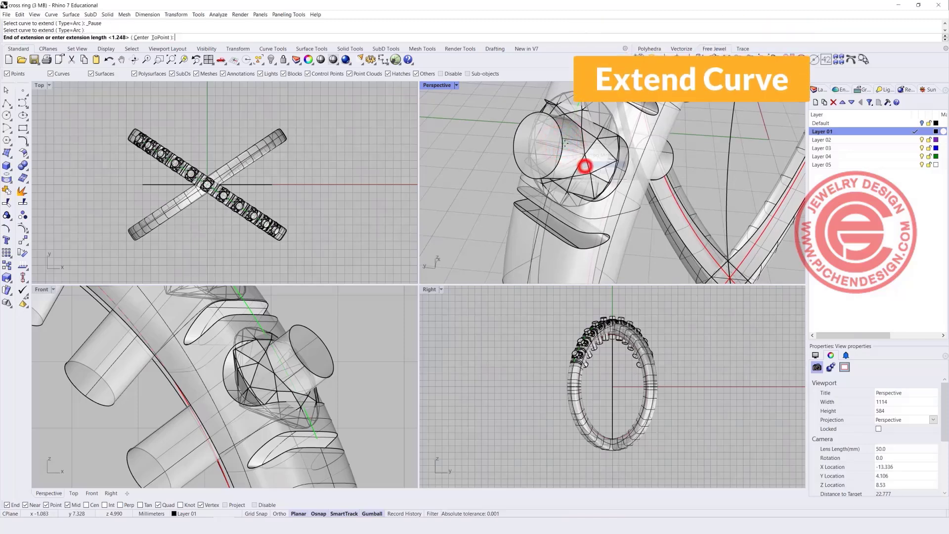
left_click(539, 224)
right_click(539, 226)
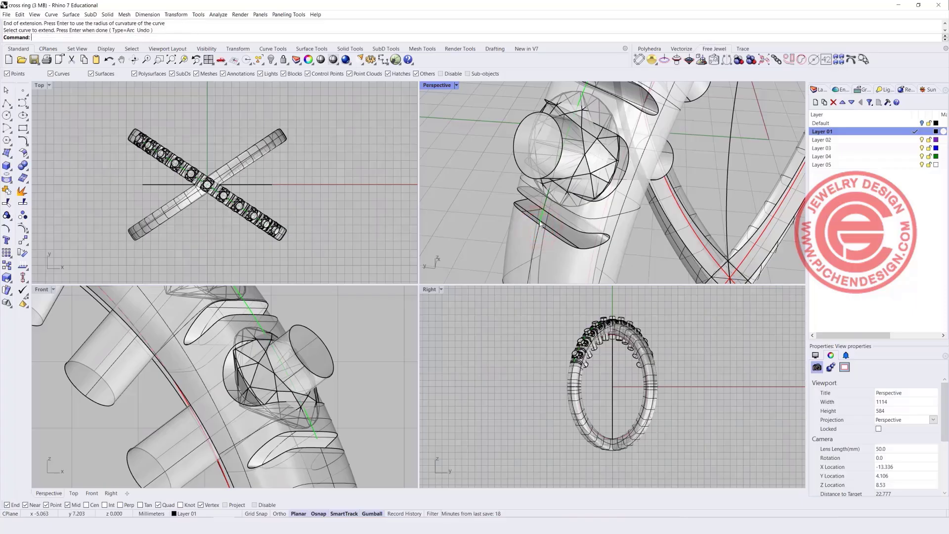
Adjust the end control point of the opposite green curve so it ends within the last groove.
left_click(542, 219)
left_click(546, 208)
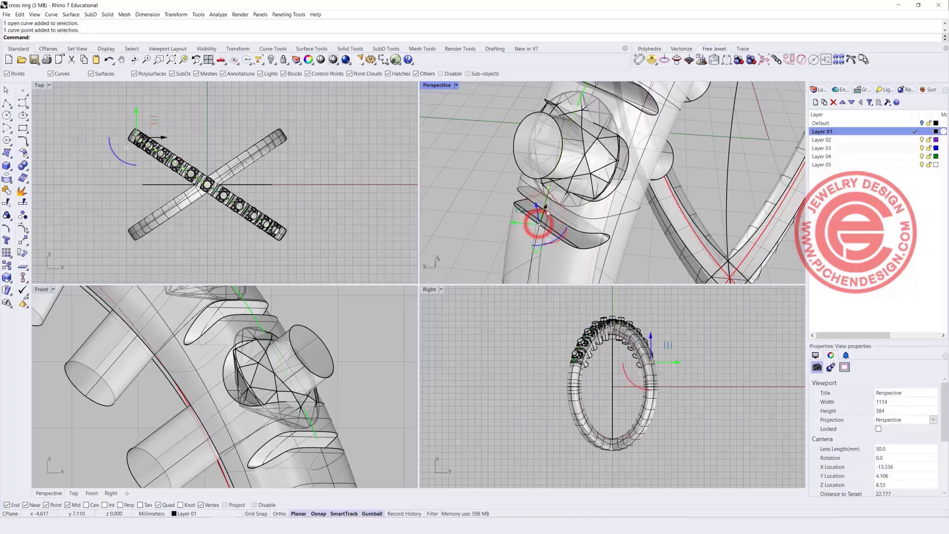
left_click(446, 166)
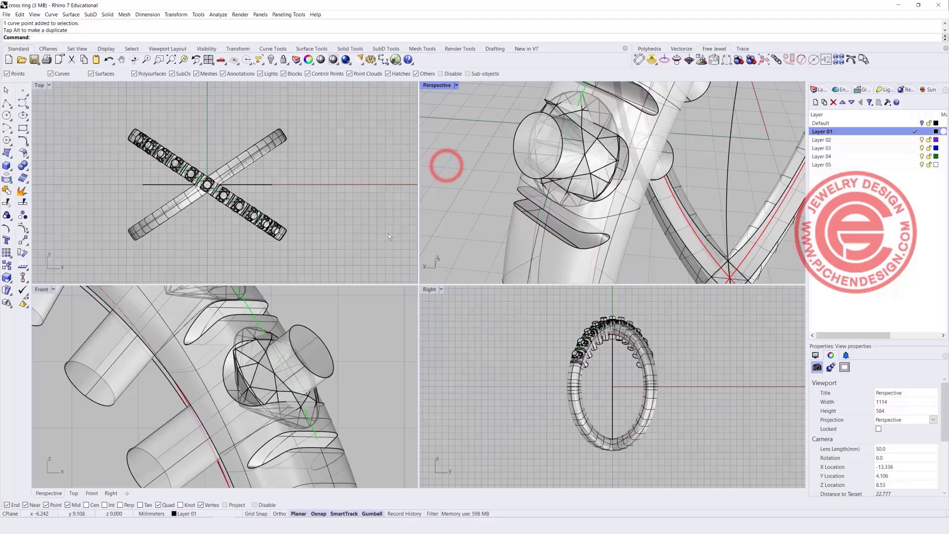
Create a flat-capped pipe along the extended green curve on the lower-right half in plan, with start and end radius 0.5.
scroll(229, 215, "up", 3)
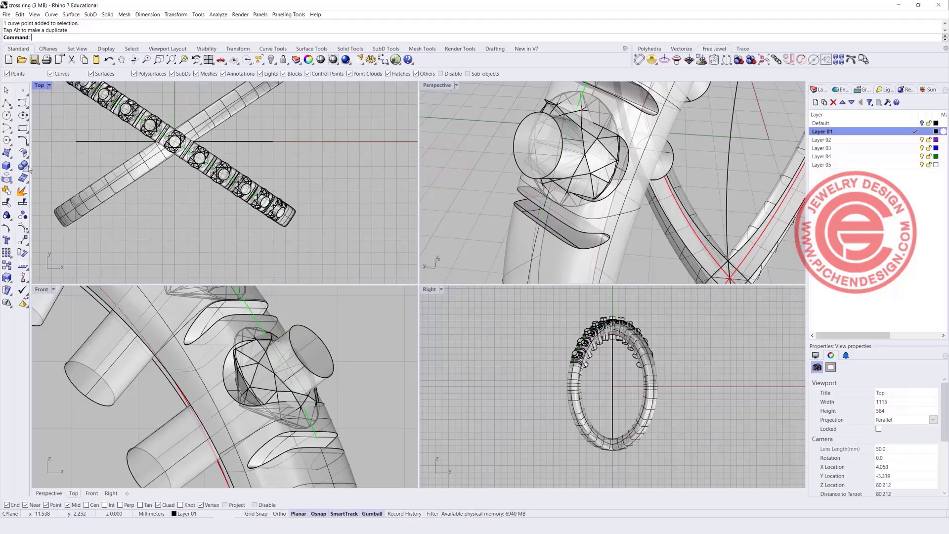
left_click(10, 168)
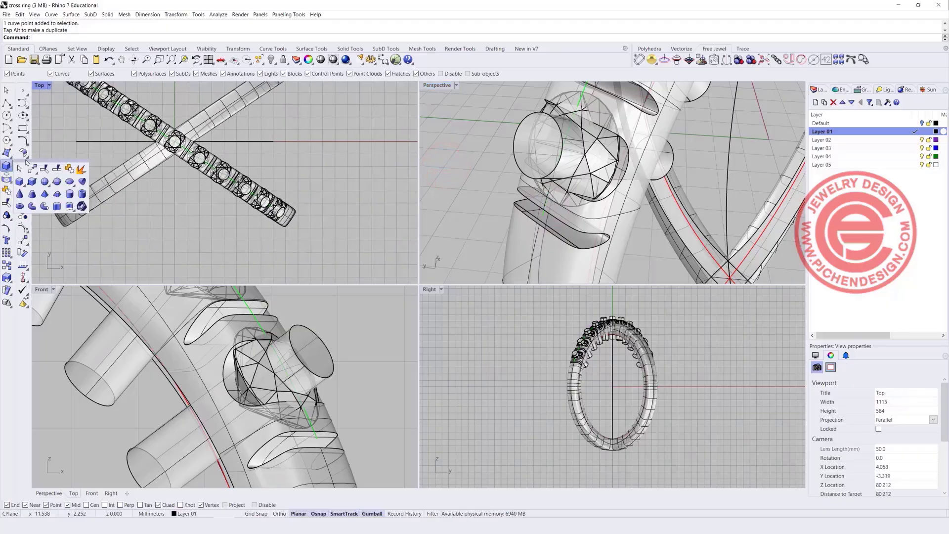
left_click(31, 207)
scroll(254, 201, "up", 5)
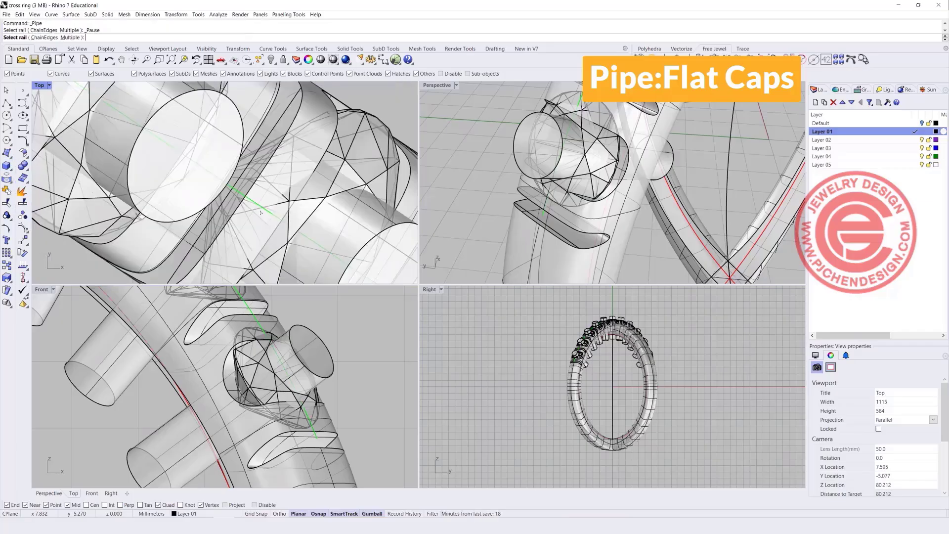
left_click(253, 201)
left_click(317, 246)
scroll(318, 237, "down", 5)
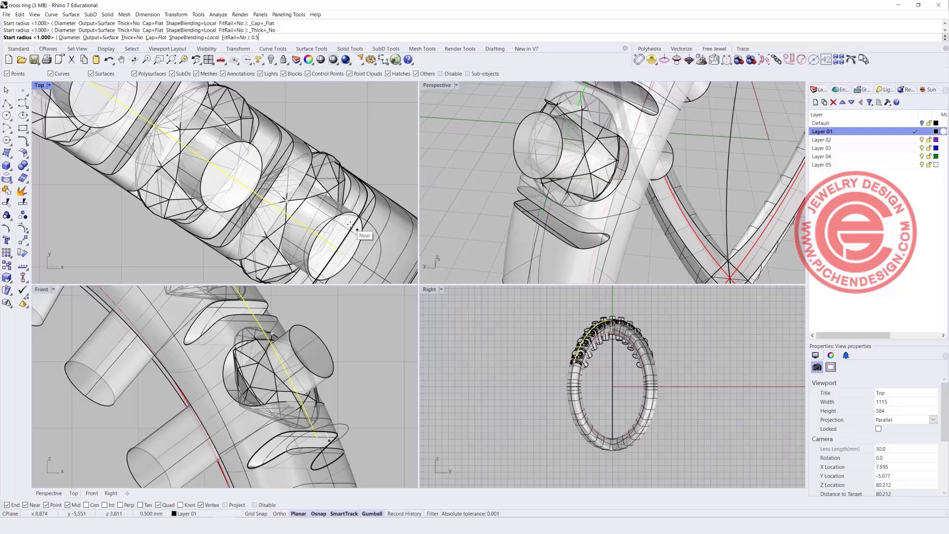
type("0.5")
key("Return")
key("Return")
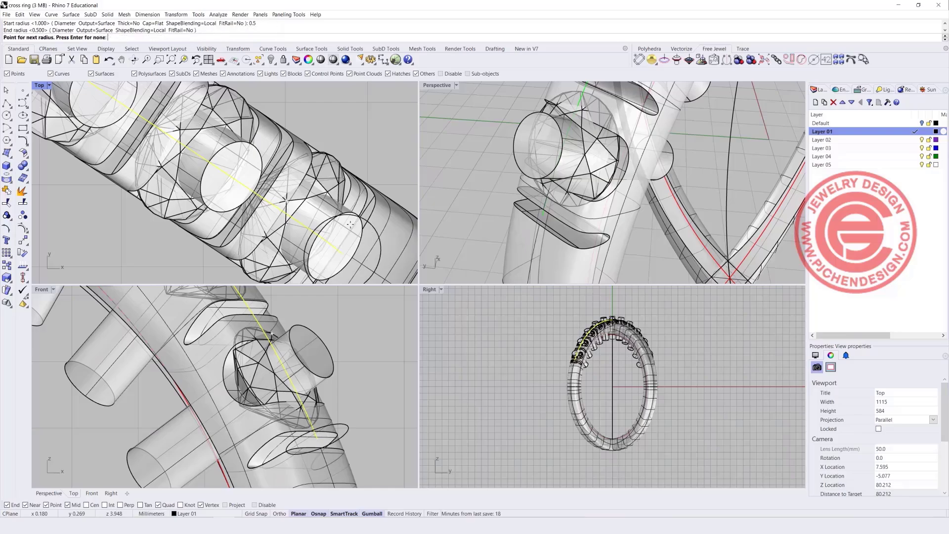
key("Return")
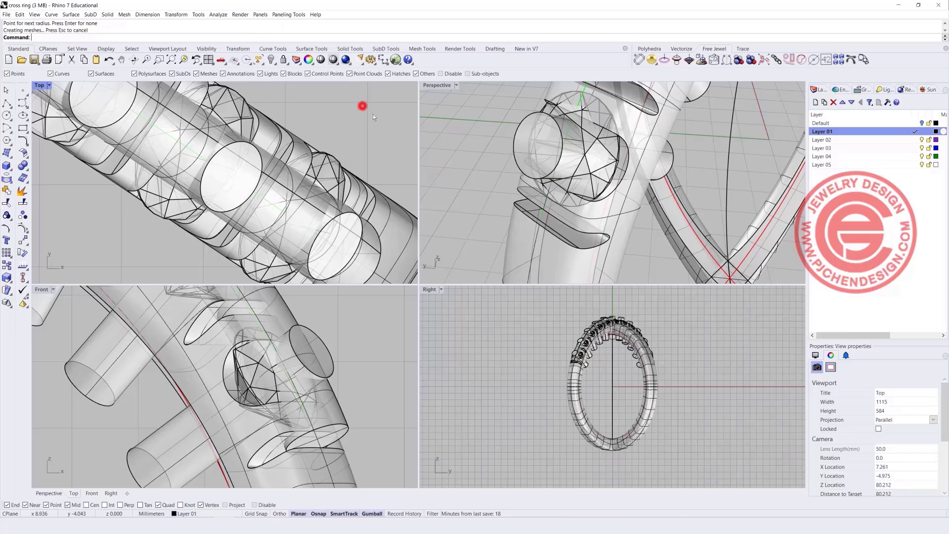
Subtract the flat-capped pipe from the stone-set band with Boolean Difference, cutting the channel along the first half.
scroll(611, 167, "down", 5)
right_click_drag(536, 173, 247, 174)
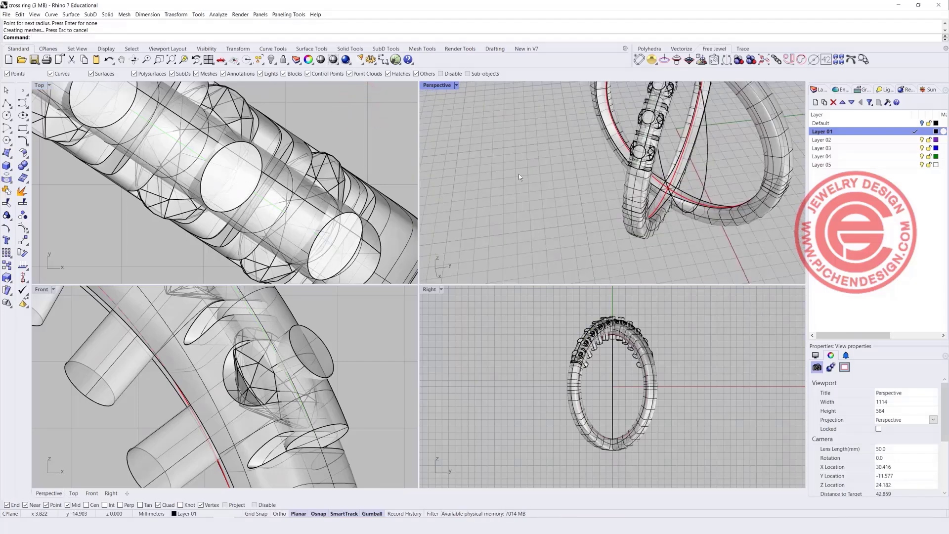
scroll(518, 173, "up", 2)
double_click(437, 85)
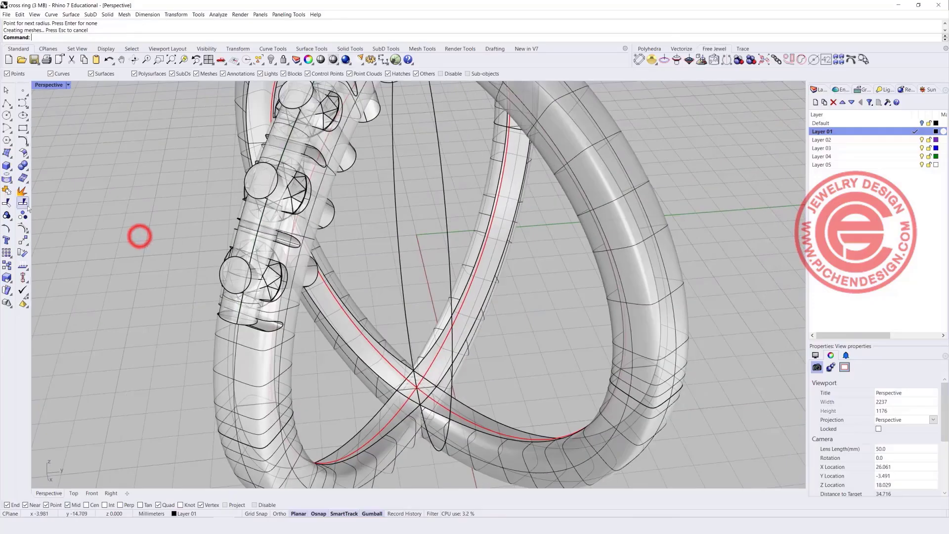
left_click(26, 166)
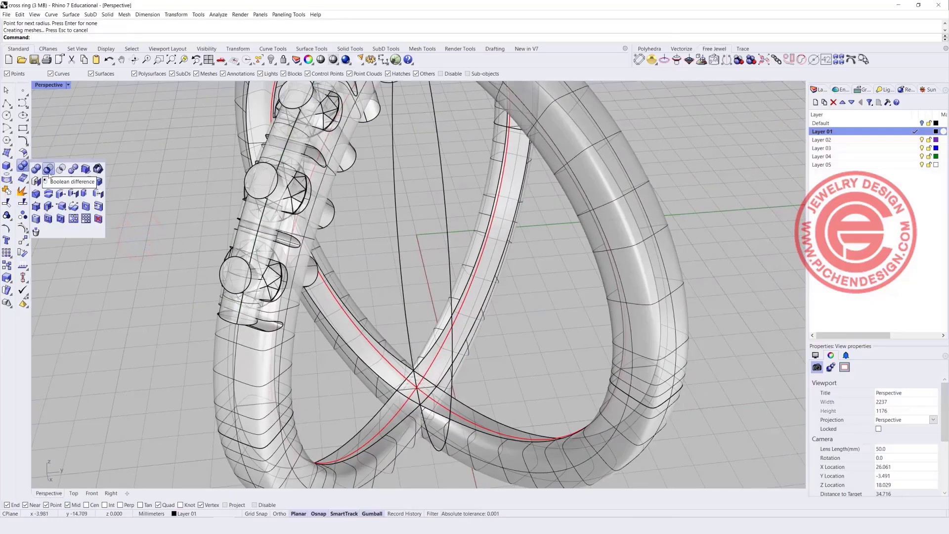
left_click(48, 169)
left_click(247, 356)
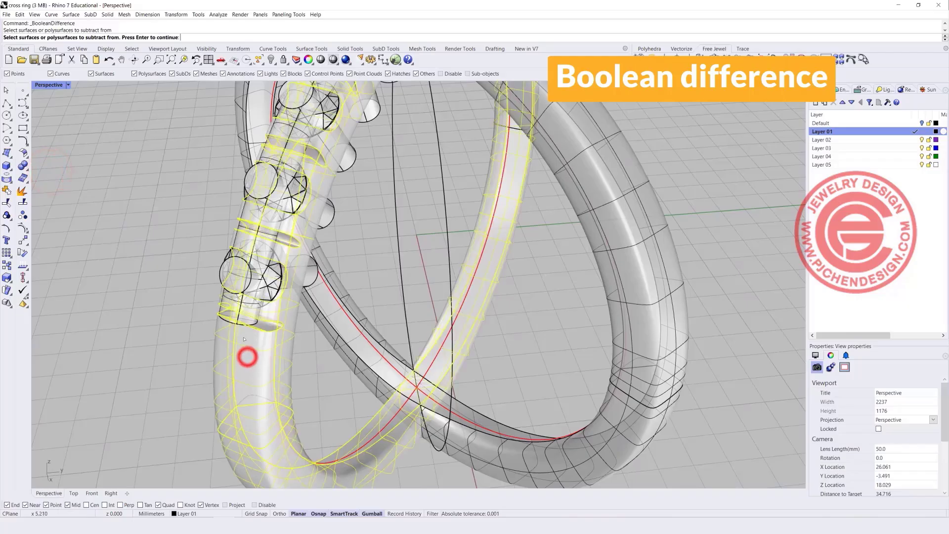
key("Return")
left_click(244, 320)
key("Return")
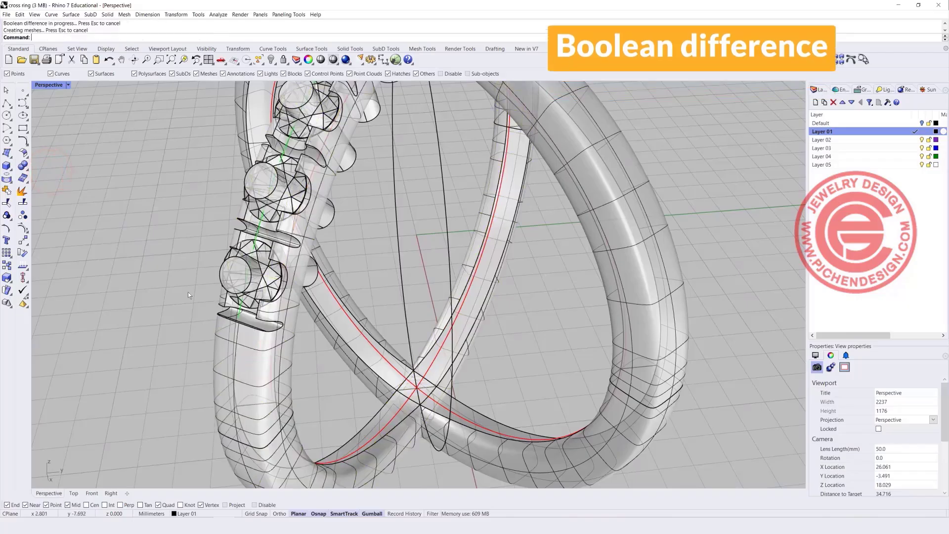
right_click_drag(189, 295, 292, 290)
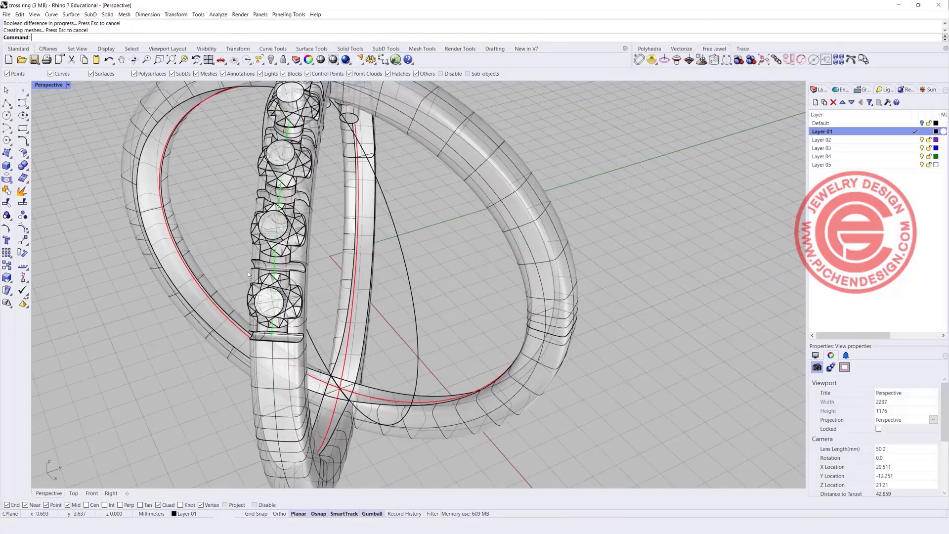
scroll(324, 350, "down", 10)
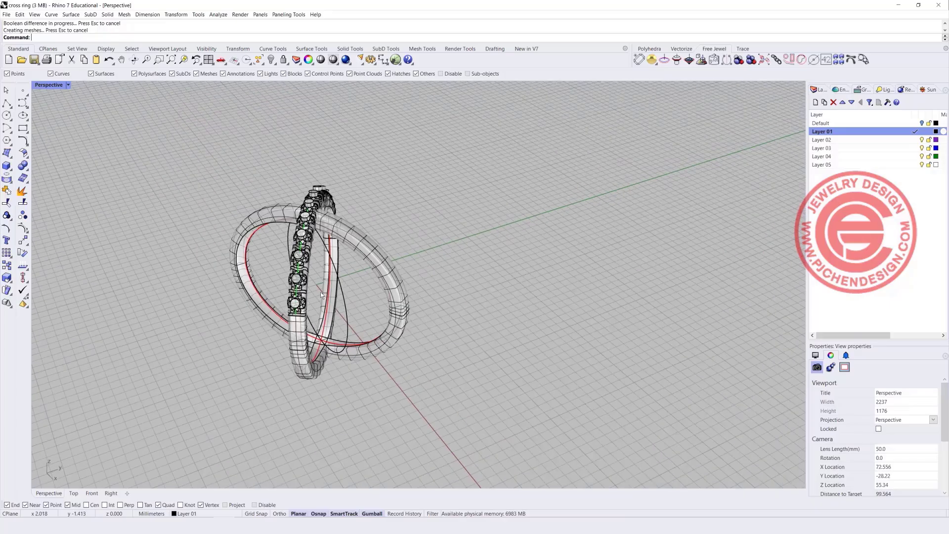
right_click_drag(336, 285, 494, 277)
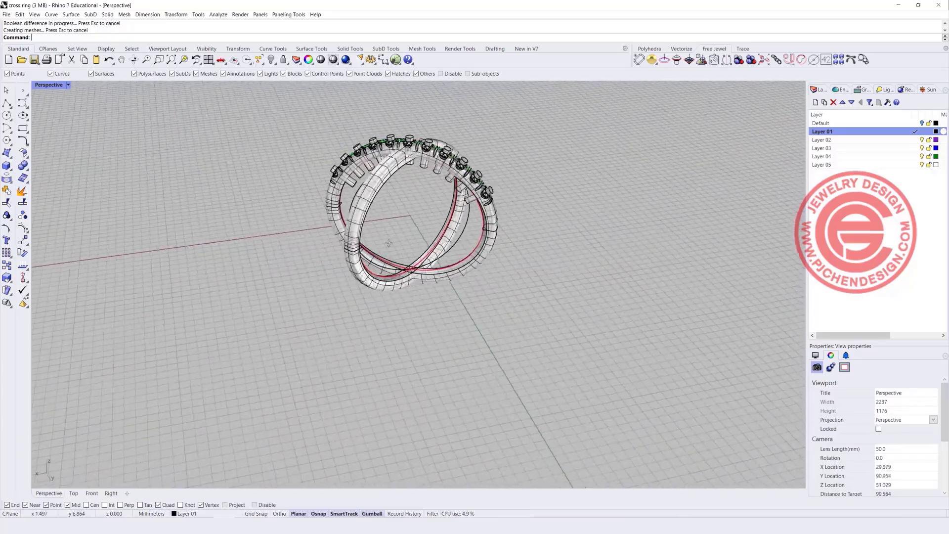
scroll(571, 273, "up", 4)
right_click_drag(571, 274, 535, 253)
scroll(534, 253, "up", 8)
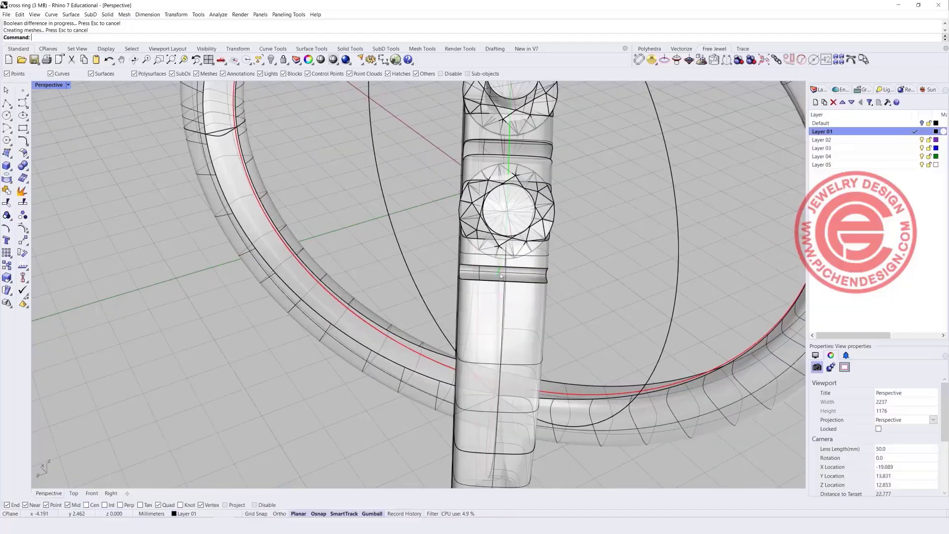
left_click(499, 274)
key("Return")
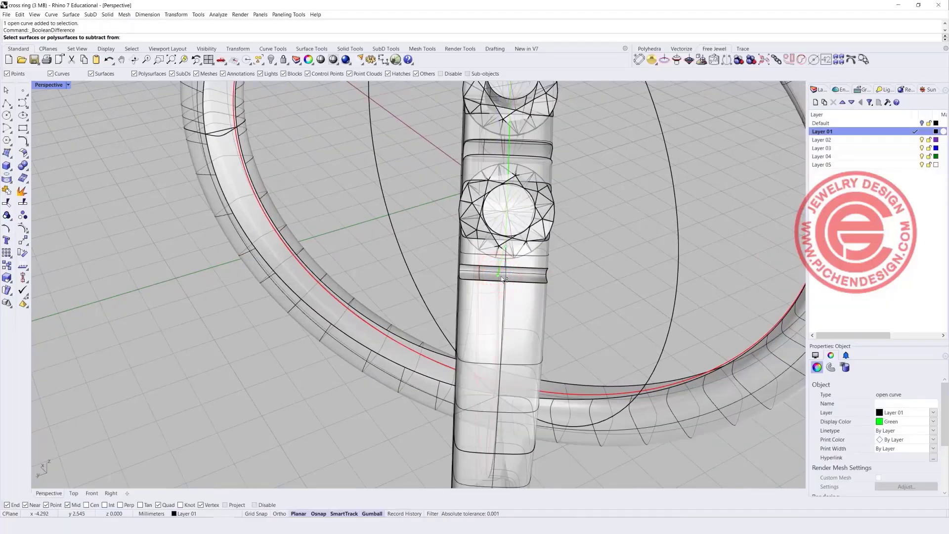
key("Escape")
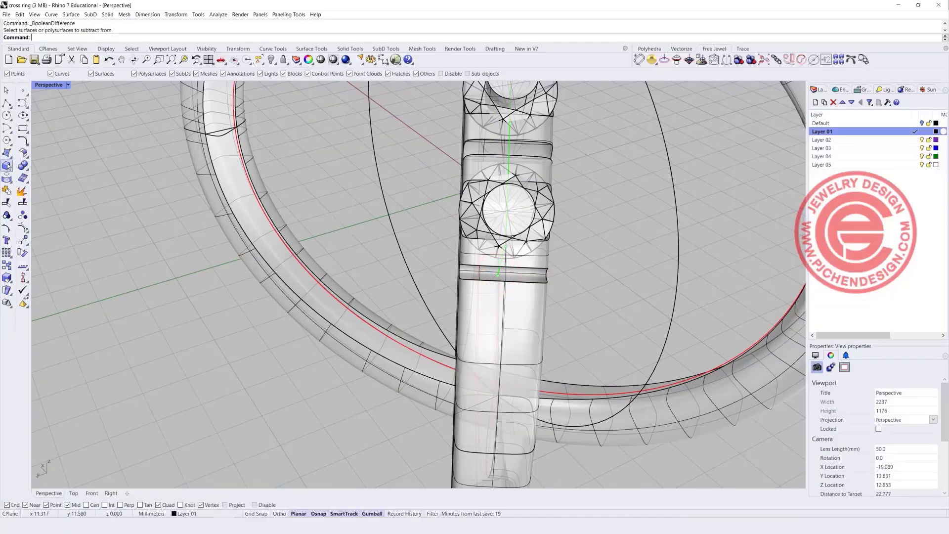
Try a round-capped pipe along the green curve on the opposite half with start and end radius 0.5, and undo it.
left_click(11, 169)
left_click(45, 206)
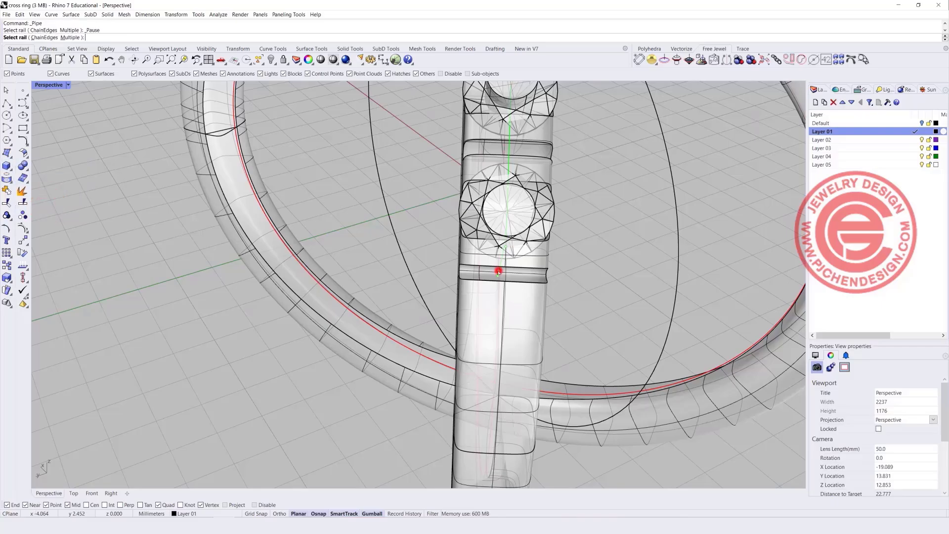
left_click(498, 272)
left_click(536, 293)
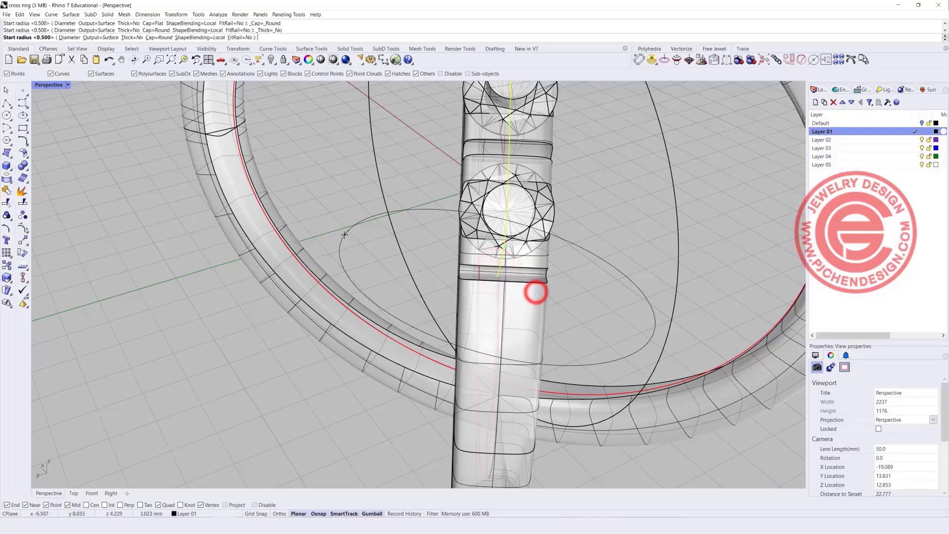
left_click(344, 234)
left_click(345, 234)
key("Return")
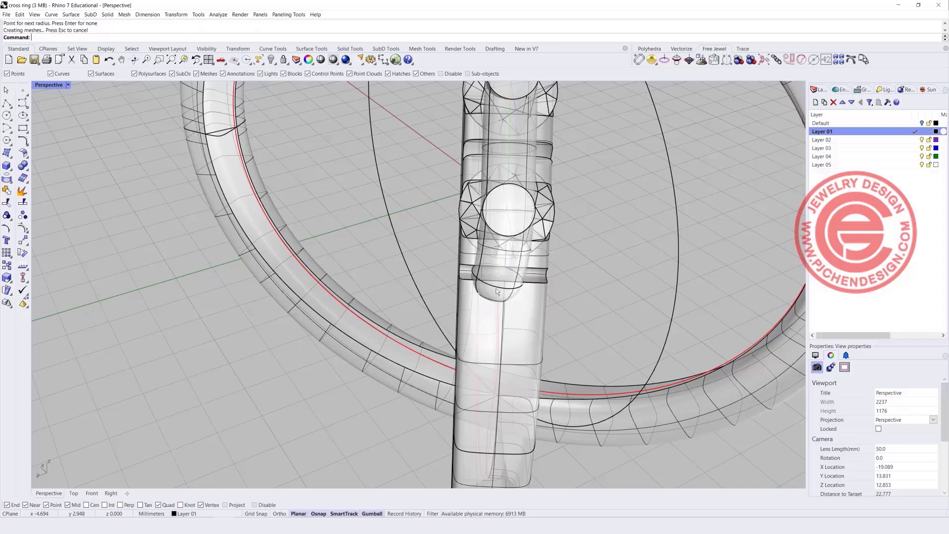
key("ctrl+z")
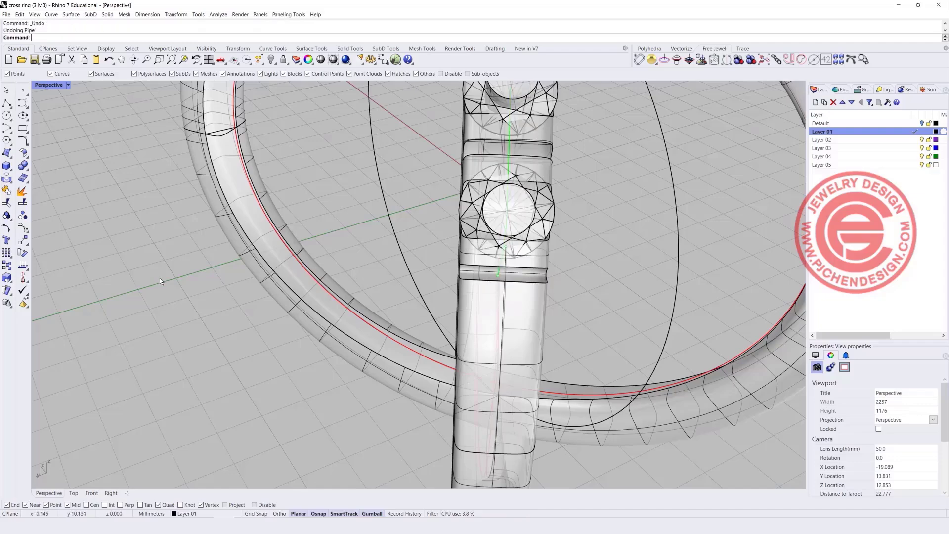
Move the end control point of the opposite green curve toward the middle of the band's width within the last groove.
right_click_drag(489, 265, 538, 259)
scroll(446, 289, "up", 4)
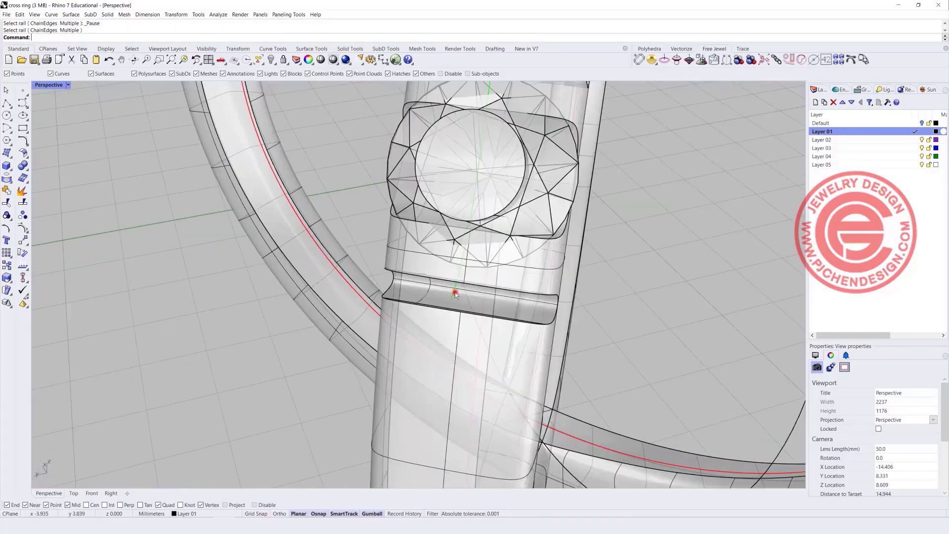
left_click(453, 294)
left_click_drag(461, 303, 441, 302)
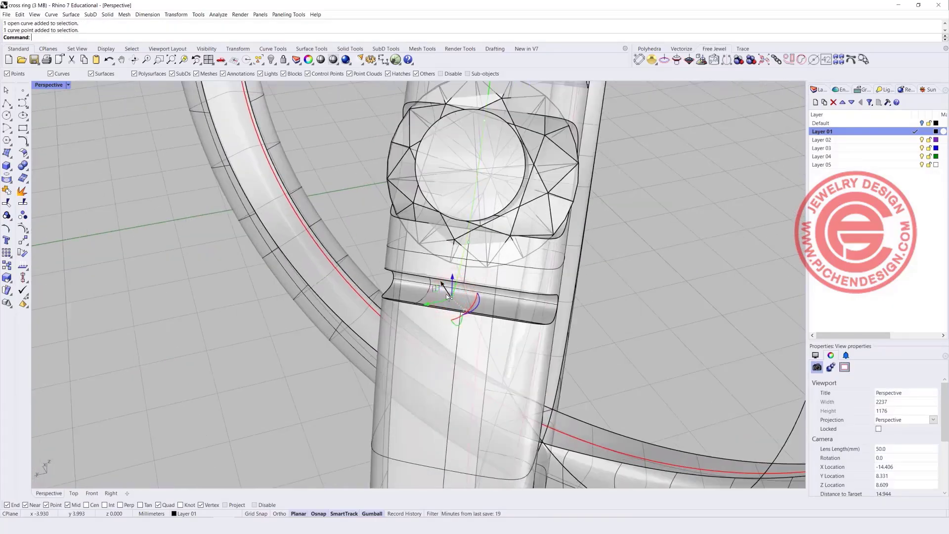
double_click(42, 88)
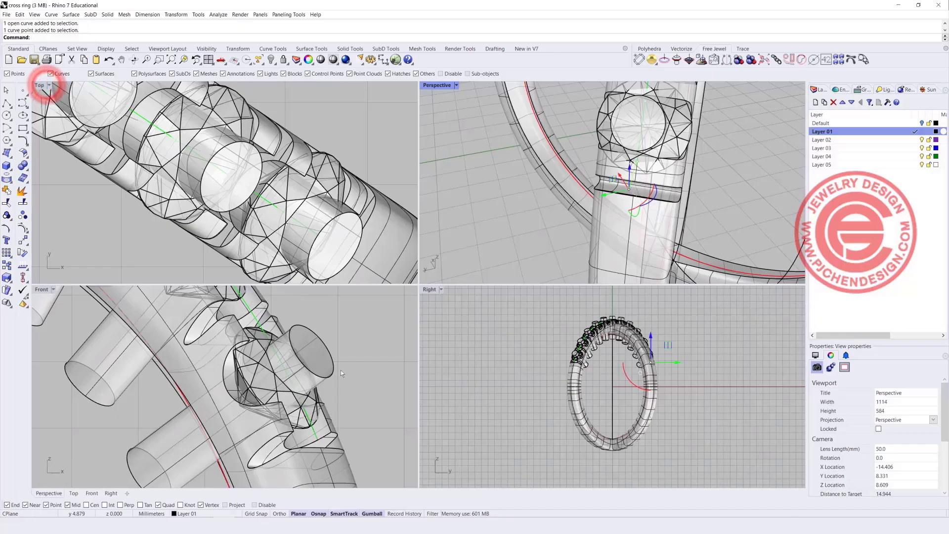
scroll(363, 221, "down", 8)
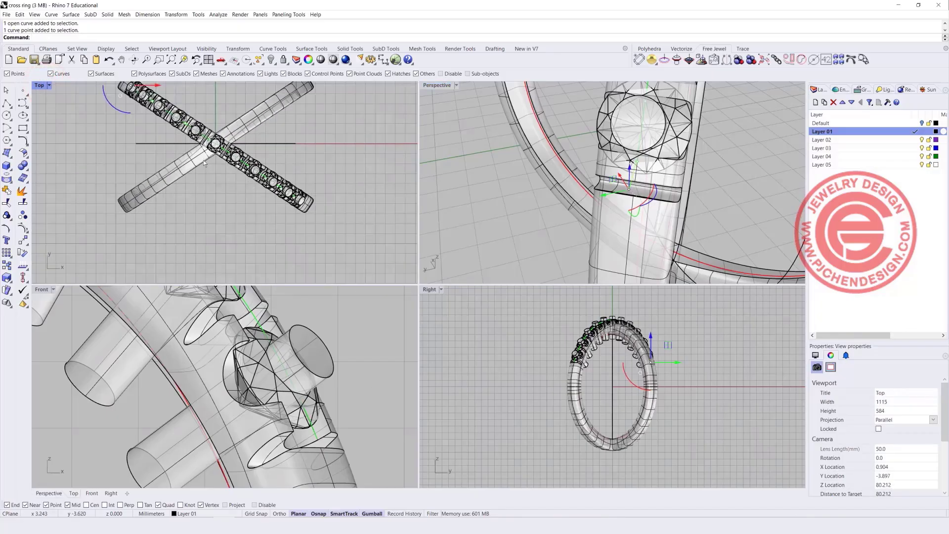
scroll(203, 160, "up", 5)
scroll(198, 169, "up", 2)
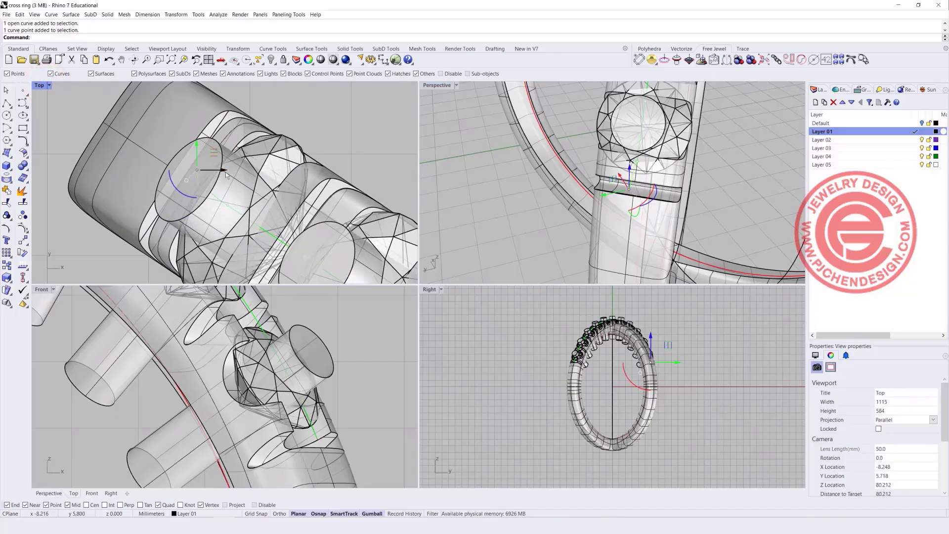
left_click_drag(206, 149, 216, 161)
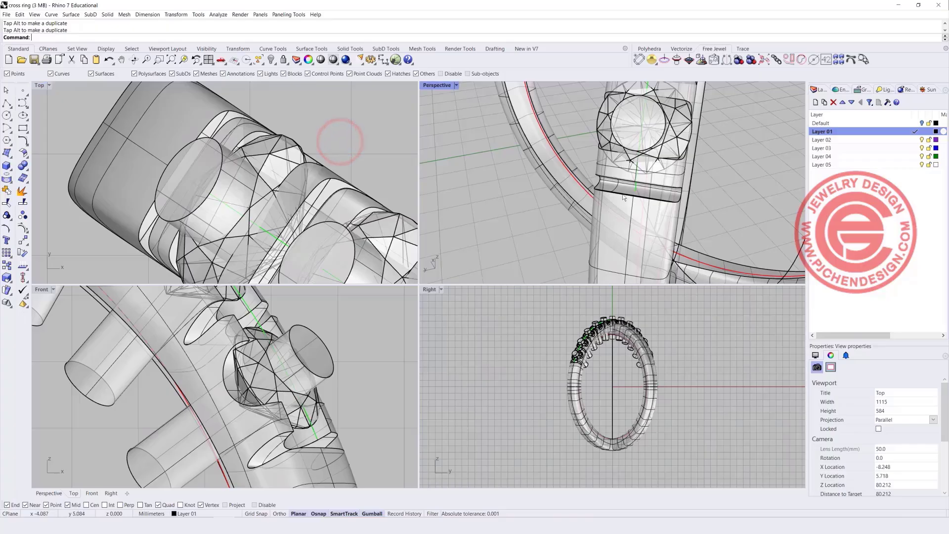
Create a flat-capped pipe along the opposite green curve with start and end radius 0.5.
scroll(686, 173, "up", 3)
left_click(684, 173)
left_click(684, 176)
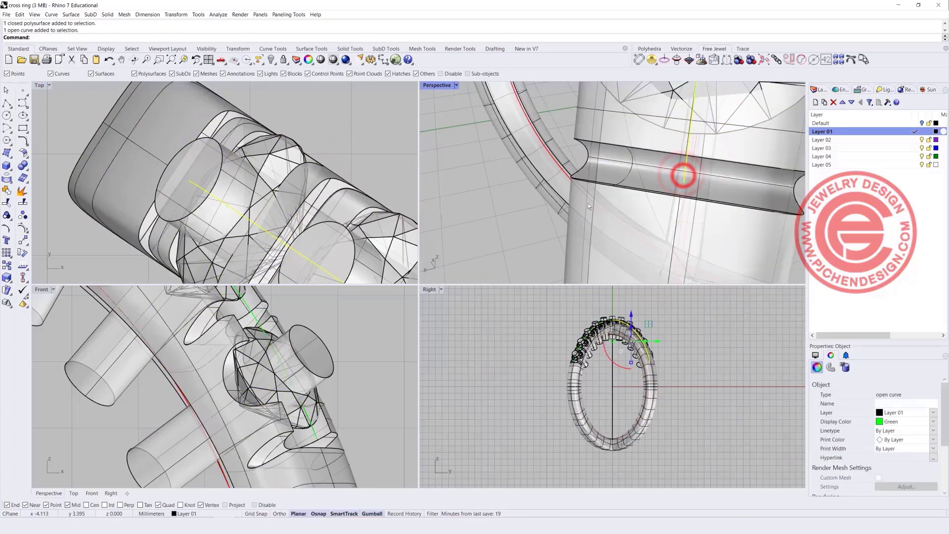
left_click(7, 166)
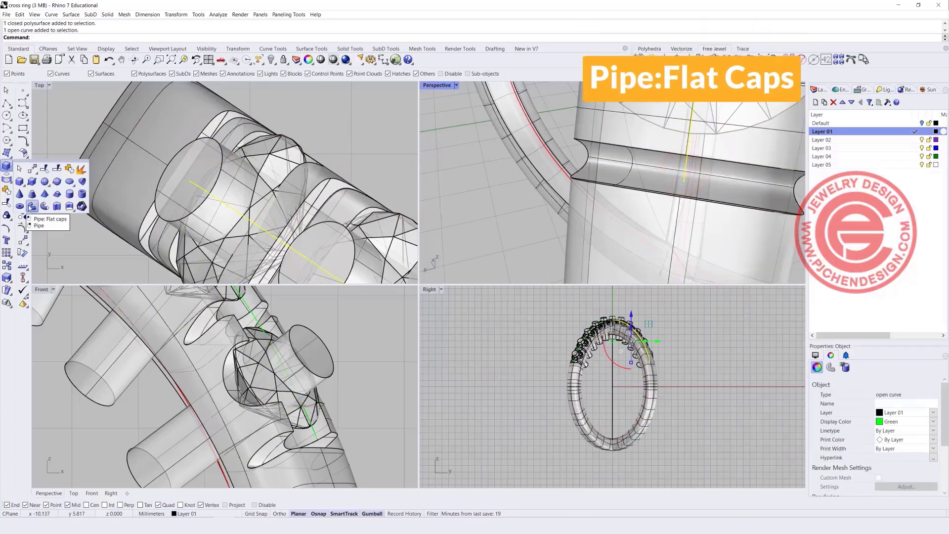
left_click(30, 207)
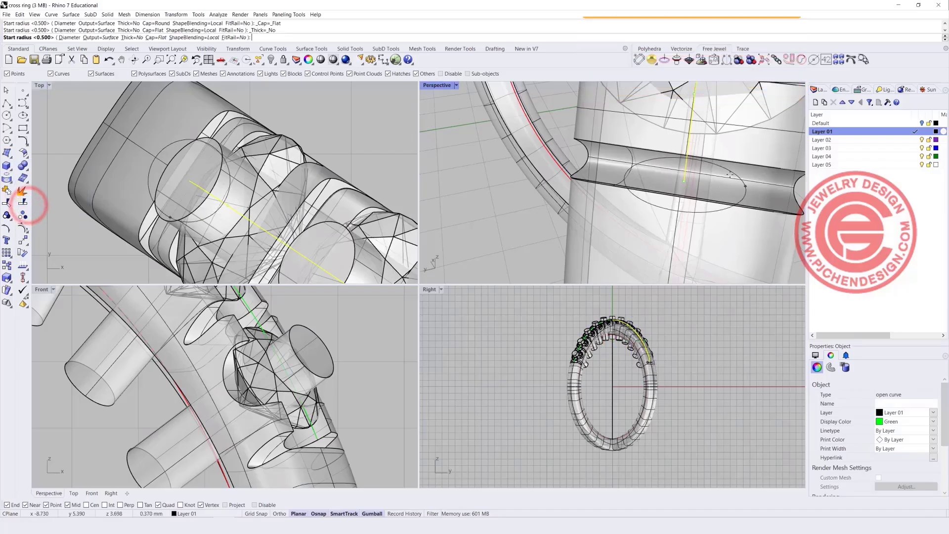
left_click(727, 192)
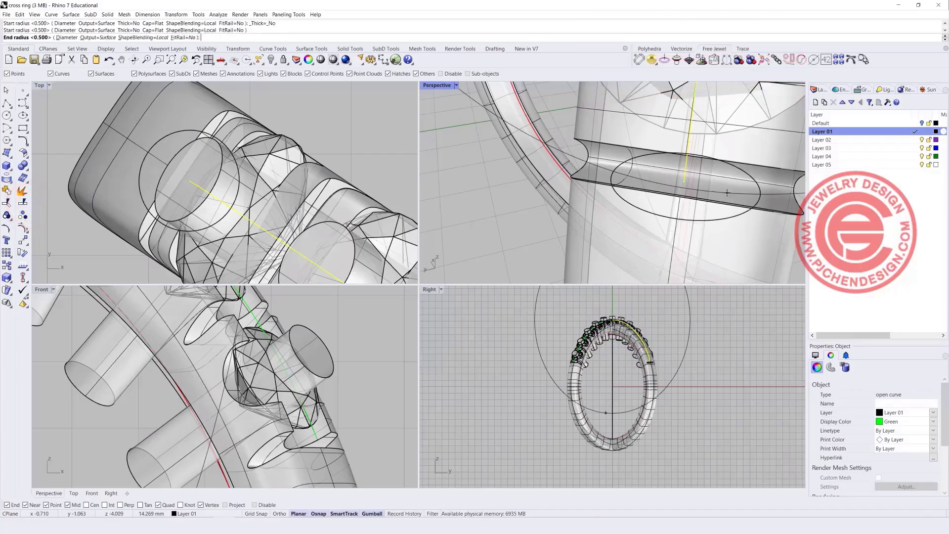
left_click(727, 192)
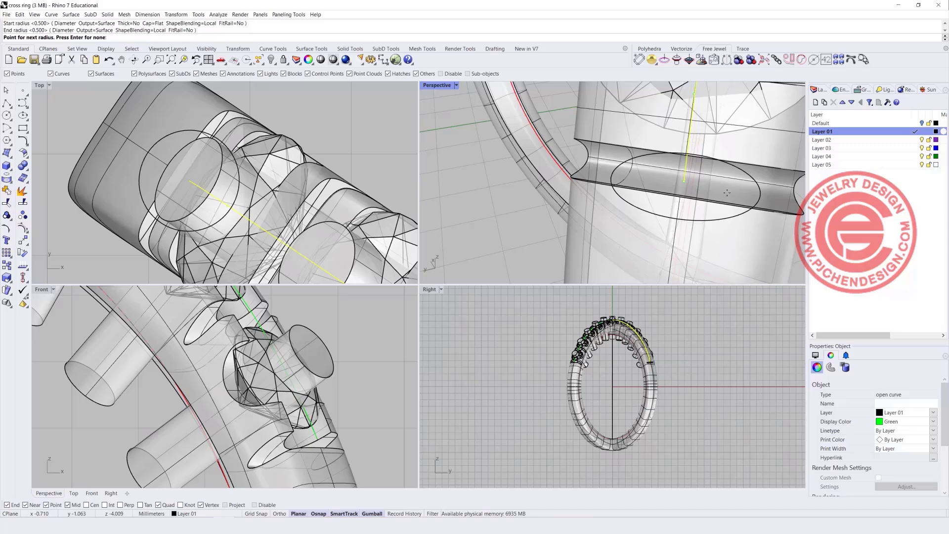
key("Return")
Subtract the pipe on the opposite half from the stone-set band with Boolean Difference.
scroll(344, 164, "down", 2)
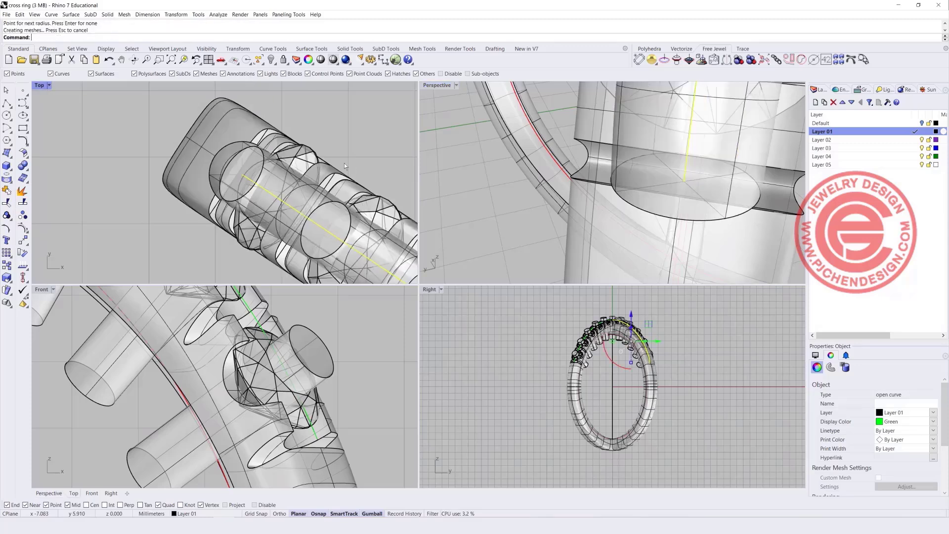
left_click(524, 196)
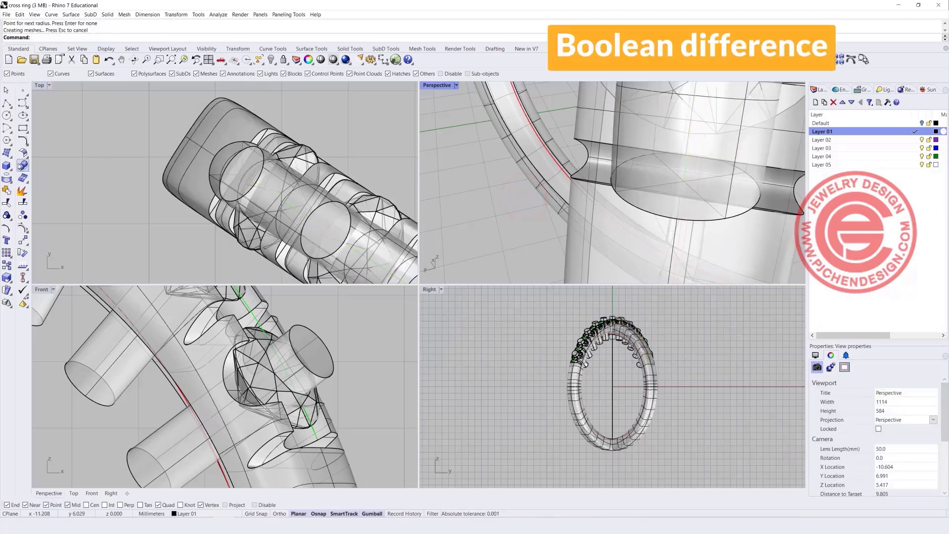
left_click(23, 165)
left_click(48, 169)
left_click(605, 235)
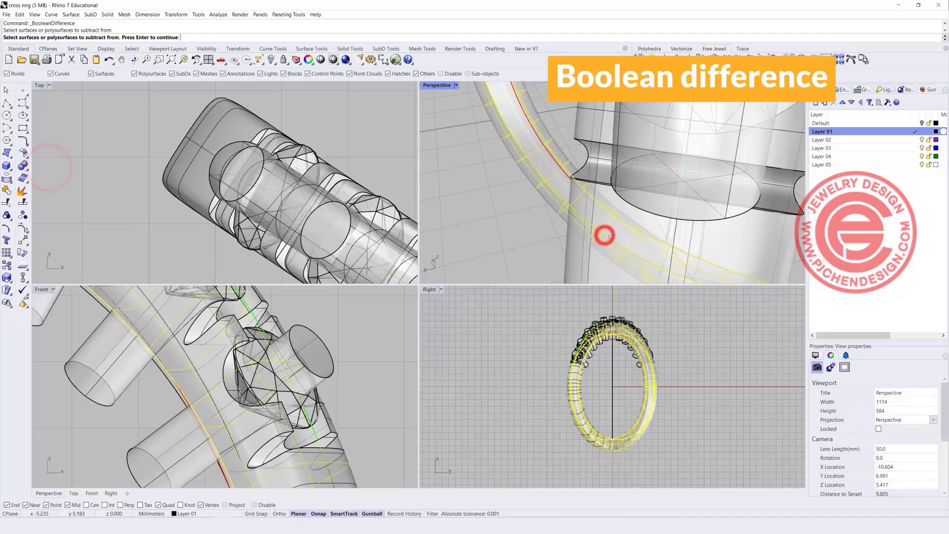
left_click(592, 265)
key("Return")
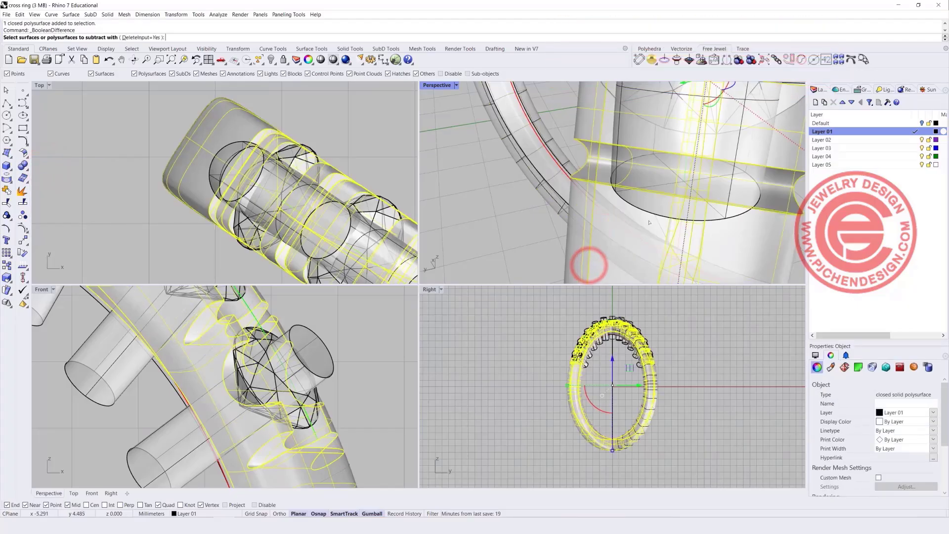
left_click(655, 210)
right_click(652, 208)
Try to join the plain band and the stone-set band into one solid with Boolean Union.
right_click_drag(653, 208, 565, 129)
scroll(624, 177, "down", 3)
scroll(602, 144, "up", 5)
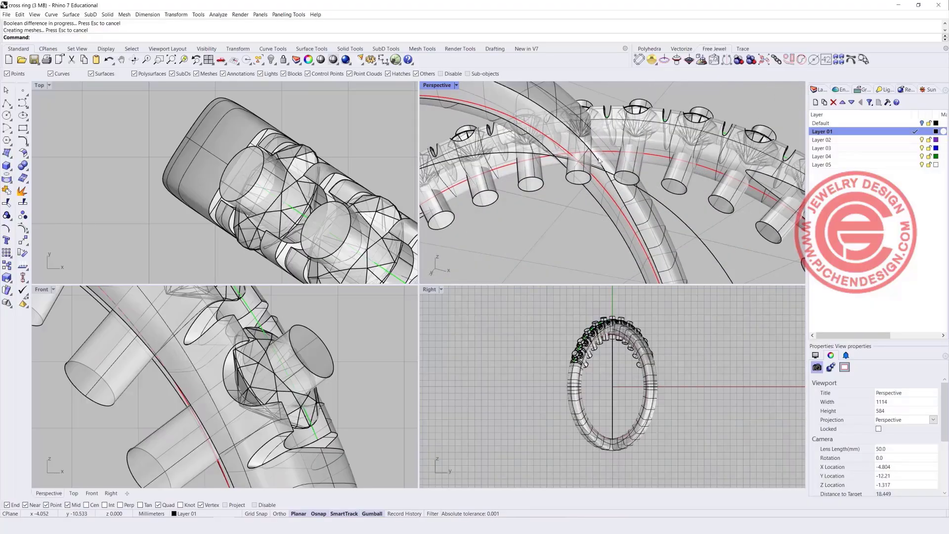
right_click_drag(600, 161, 606, 193)
left_click(631, 214)
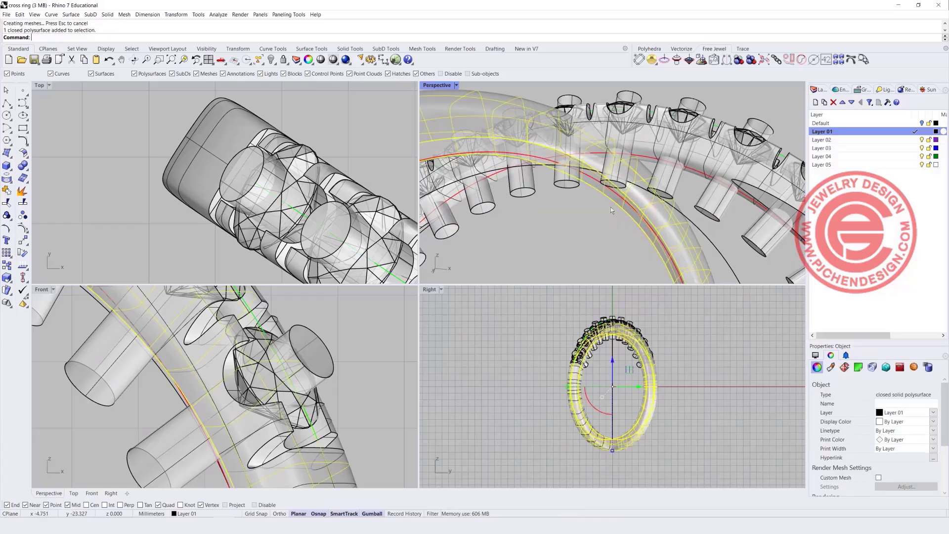
left_click(591, 205)
scroll(588, 210, "down", 5)
right_click_drag(588, 211, 560, 198)
left_click(523, 150)
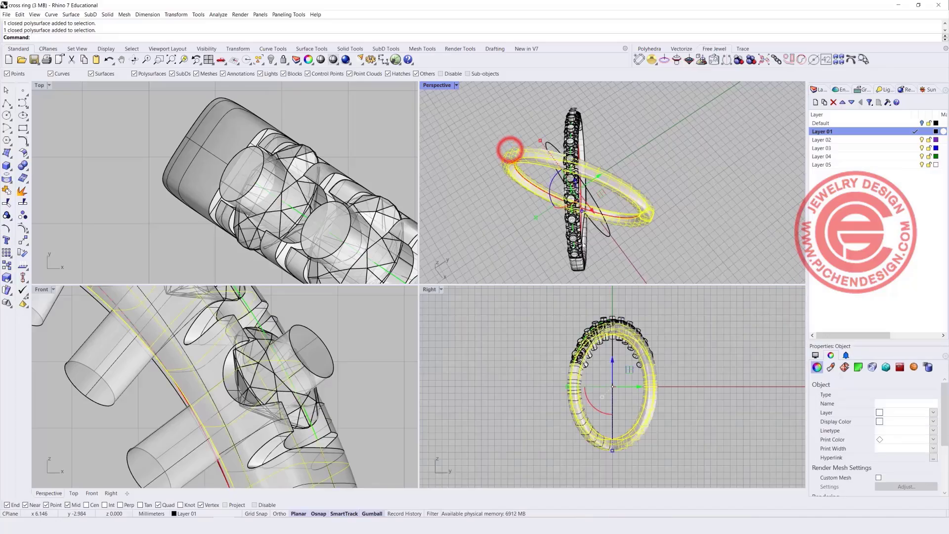
scroll(572, 268, "up", 5)
left_click(572, 268, "shift")
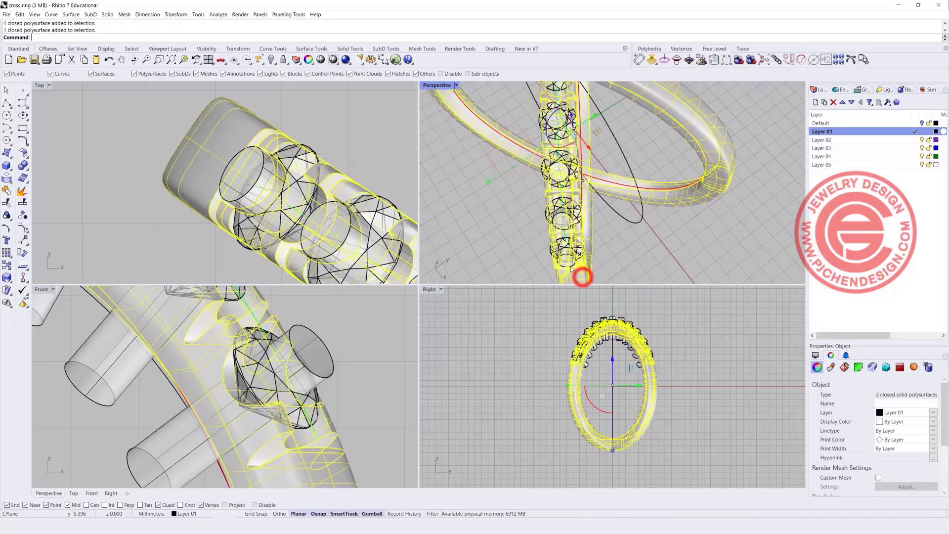
left_click(23, 165)
scroll(612, 197, "up", 10)
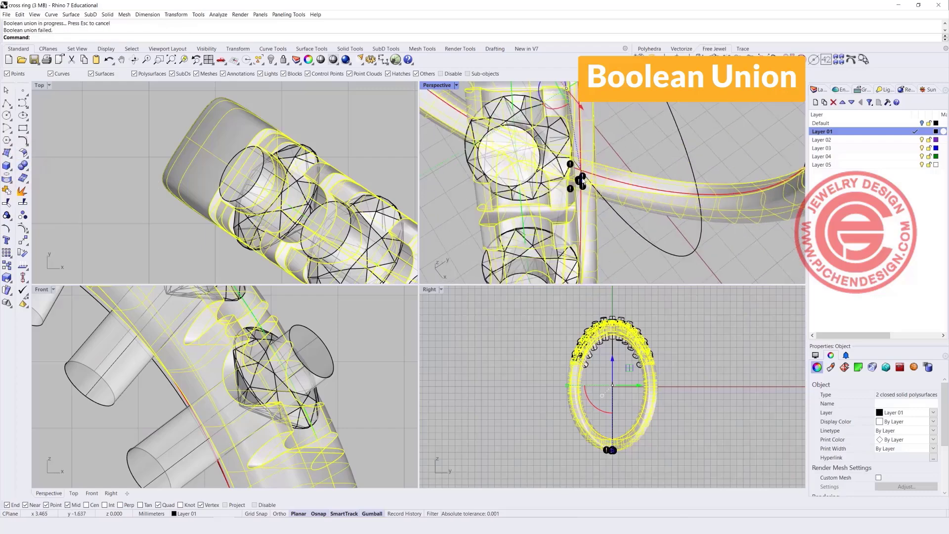
Inspect the crossing where the two bands meet and undo the last Boolean Union.
scroll(696, 256, "down", 5)
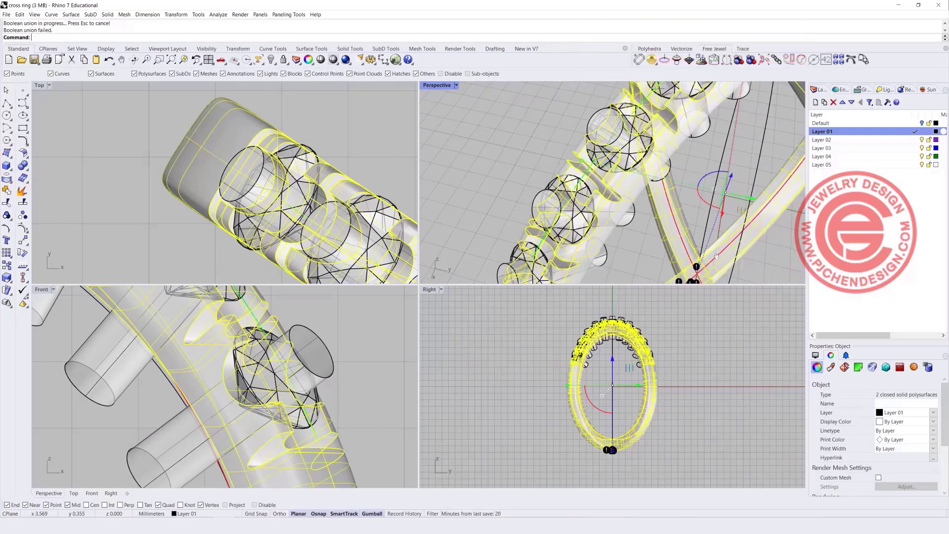
scroll(612, 167, "up", 4)
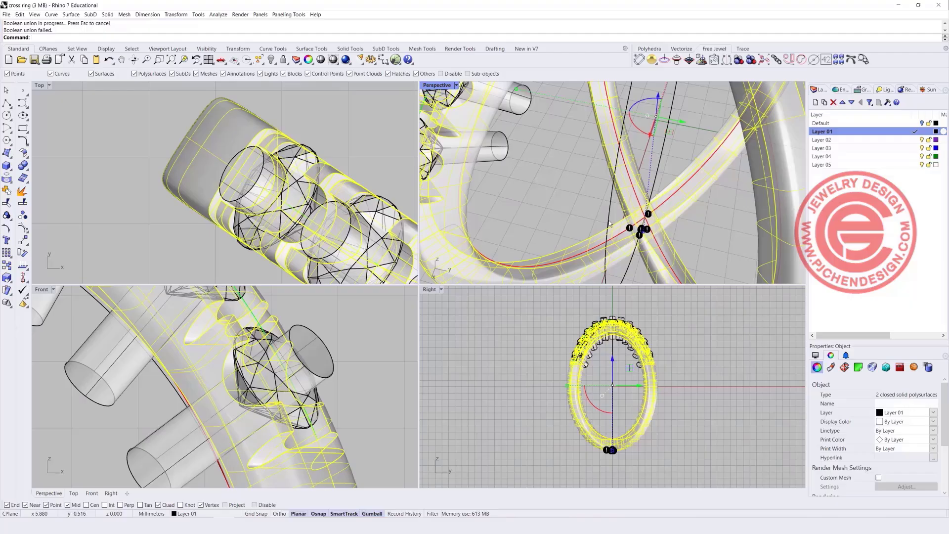
key("ctrl+z")
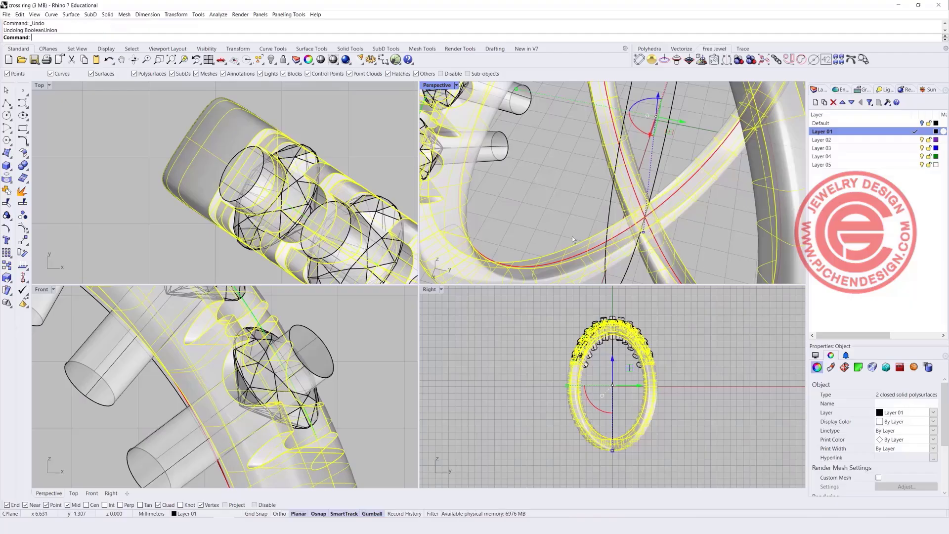
Shift the plain band vertically by -0.01 in the Front view.
left_click(366, 410)
scroll(373, 409, "down", 8)
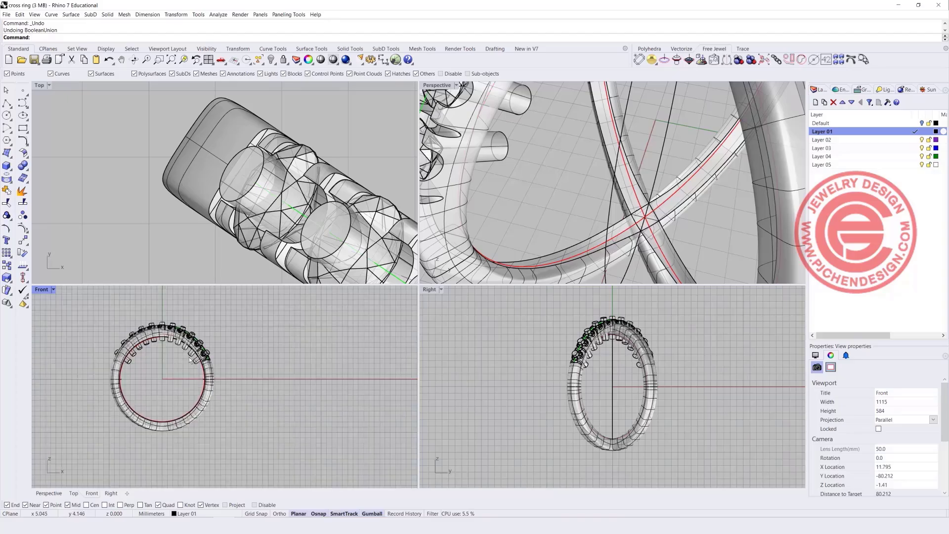
scroll(162, 345, "up", 4)
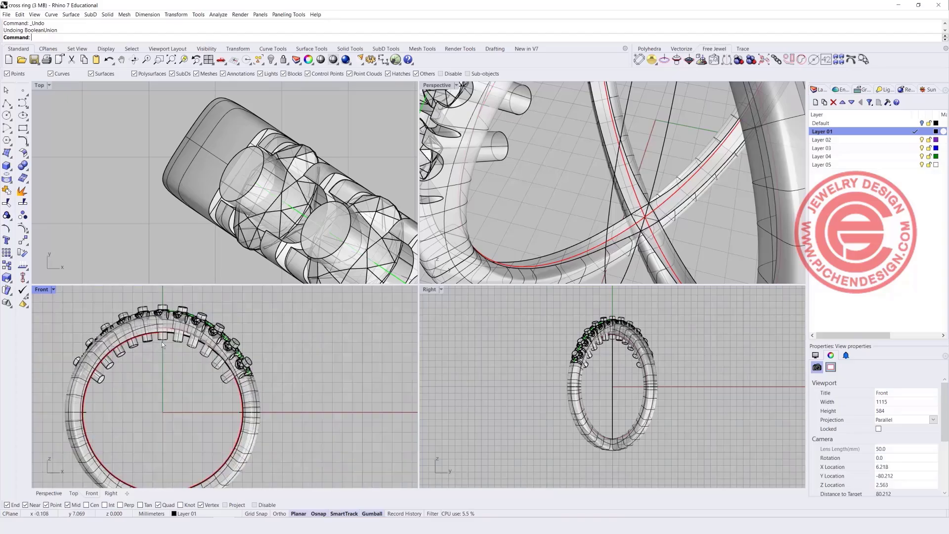
left_click(671, 253)
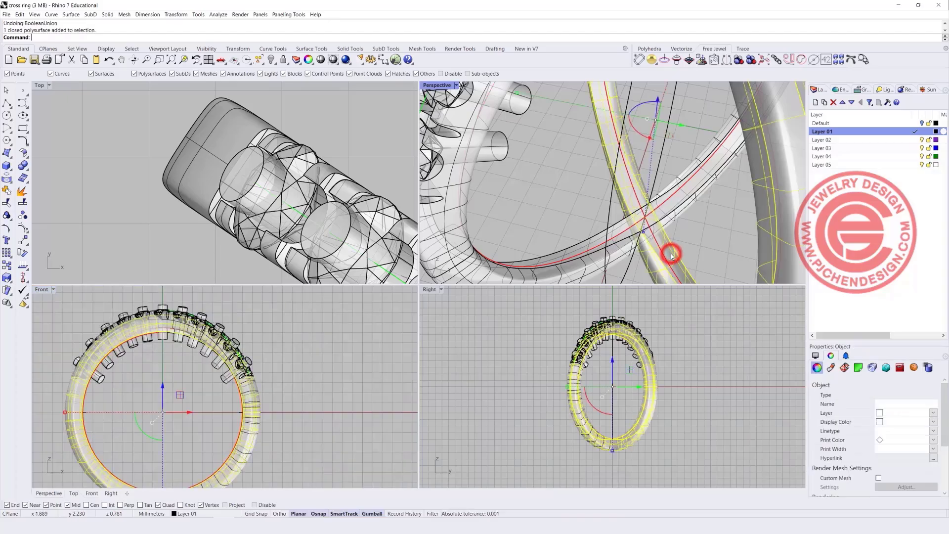
left_click(164, 386)
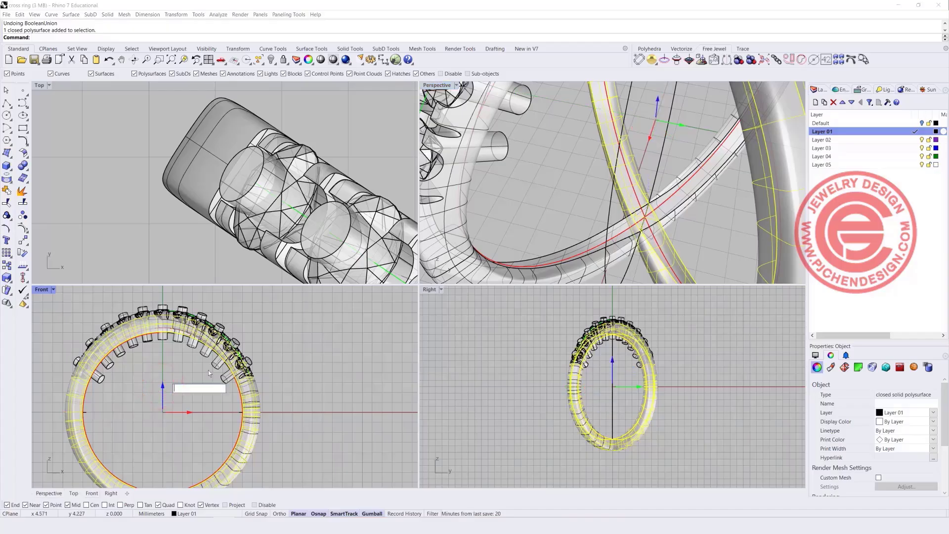
key("ctrl+z")
left_click(164, 384)
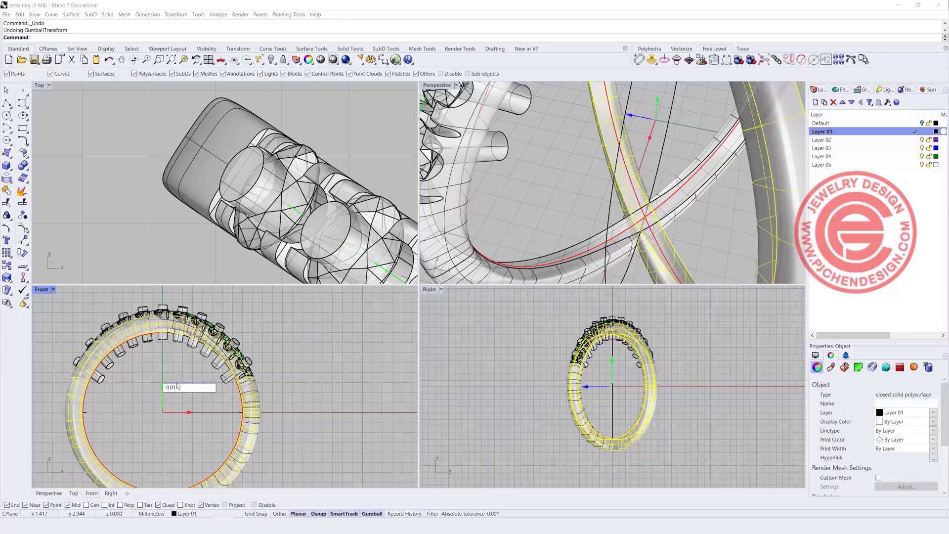
type("-0.01")
key("Return")
left_click(361, 413)
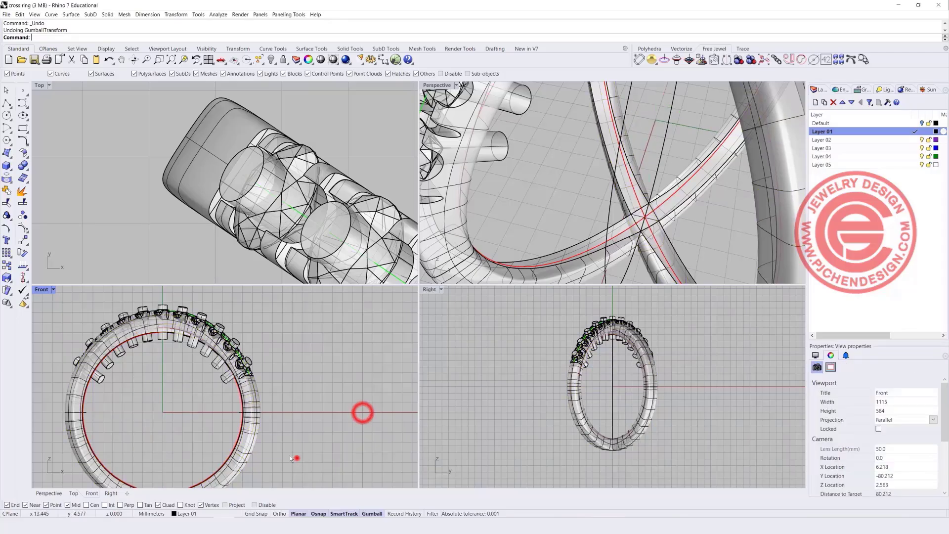
Join the shifted plain band and the stone-set band into one solid with Boolean Union.
key("ctrl+a")
left_click(20, 164)
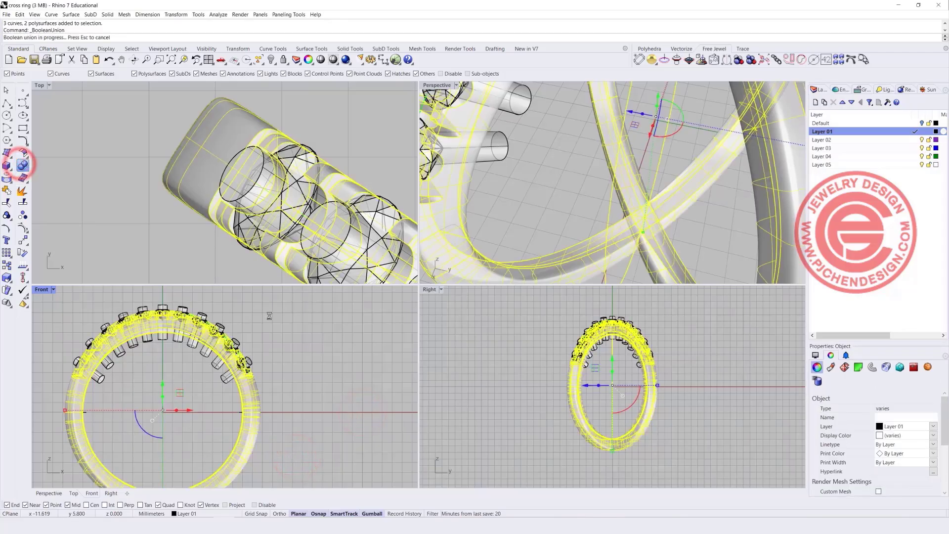
left_click(289, 347)
scroll(614, 193, "down", 5)
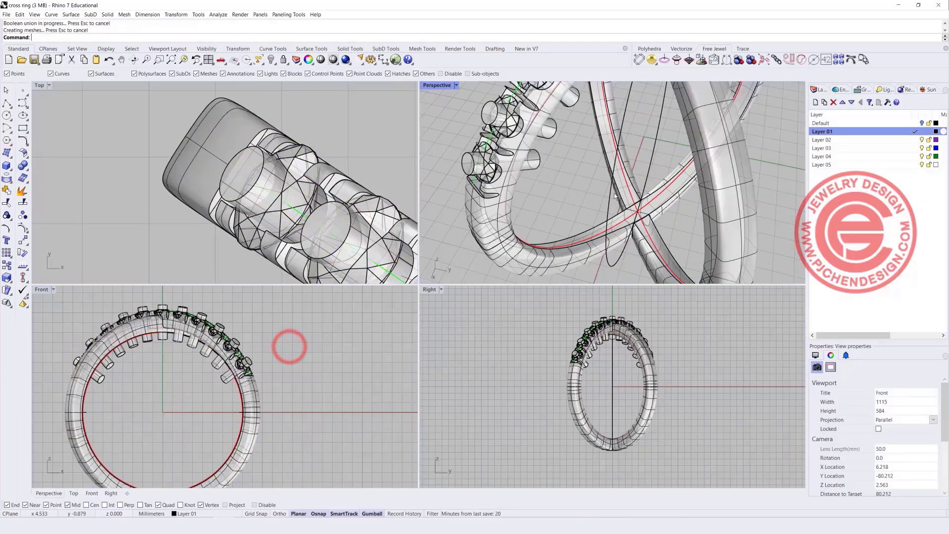
mouse_move(603, 191)
right_mouse_down()
mouse_move(648, 181)
mouse_move(620, 187)
right_mouse_up()
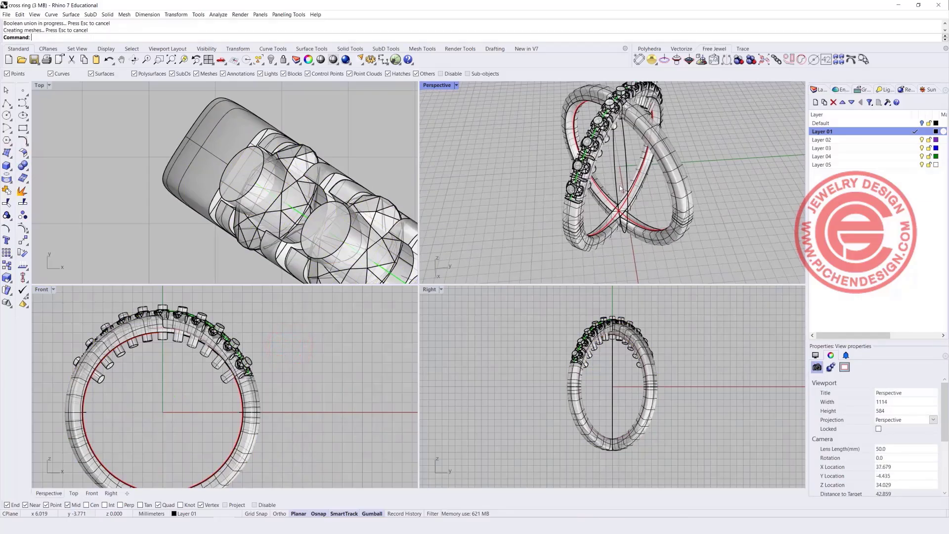
Select all the brilliant meshes along the ring and hide them.
left_click(260, 61)
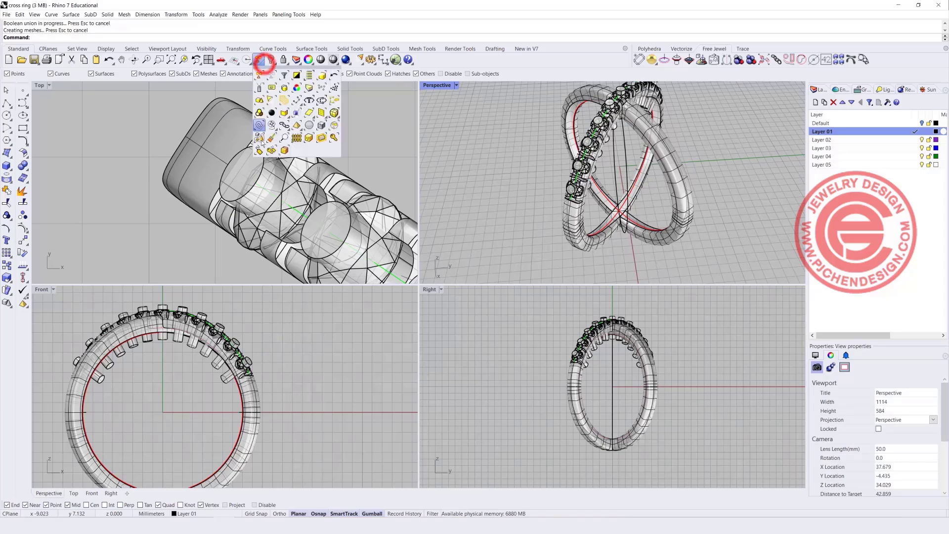
left_click(321, 113)
left_click(272, 60)
mouse_move(617, 178)
right_mouse_down()
mouse_move(635, 170)
mouse_move(618, 170)
mouse_move(622, 162)
right_mouse_up()
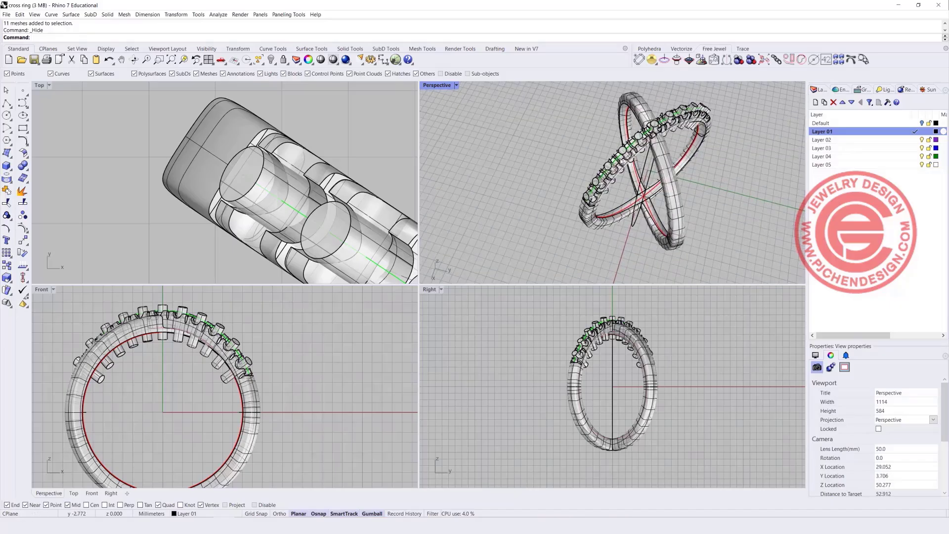
Subtract all the cylindrical stone cutters from the united ring with Boolean Difference, deleting the input objects.
left_click(67, 184)
left_click(23, 165)
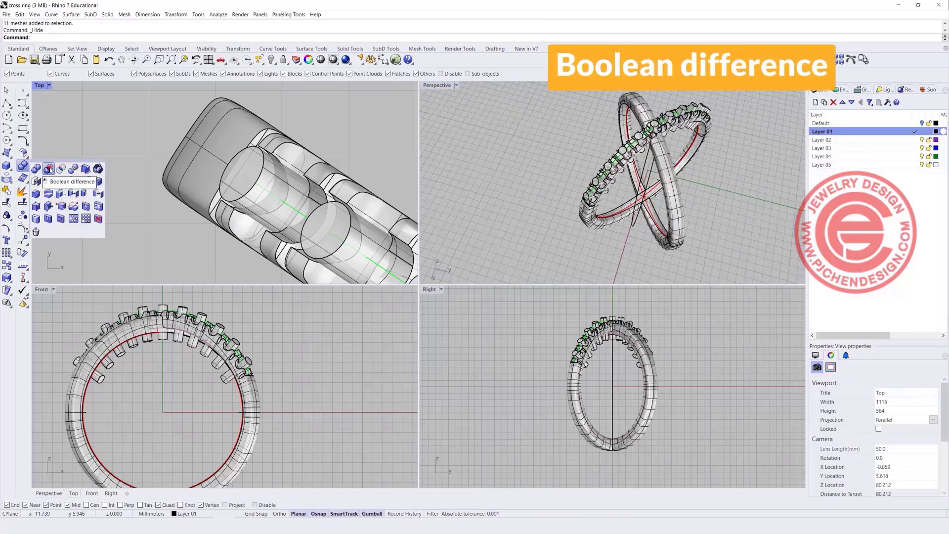
left_click(49, 168)
left_click(252, 445)
key("Return")
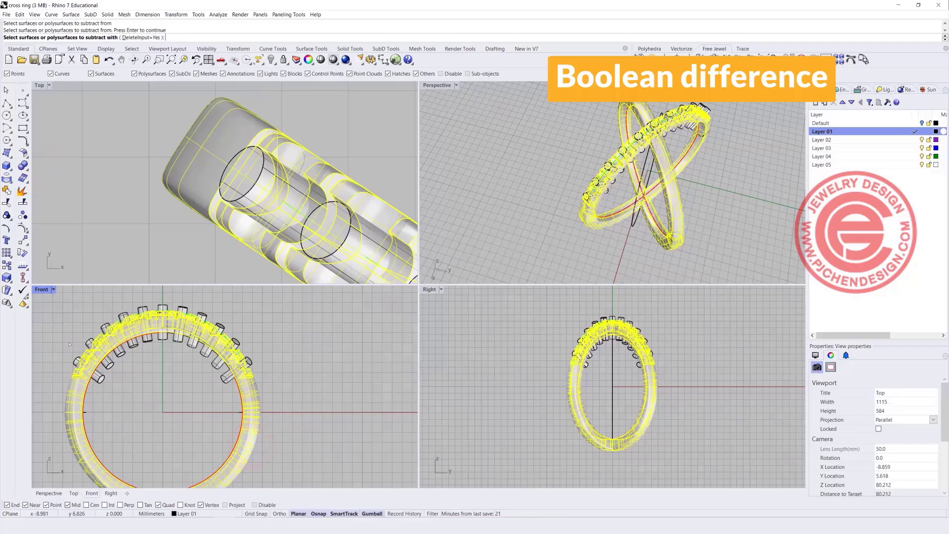
left_click_drag(57, 301, 298, 424)
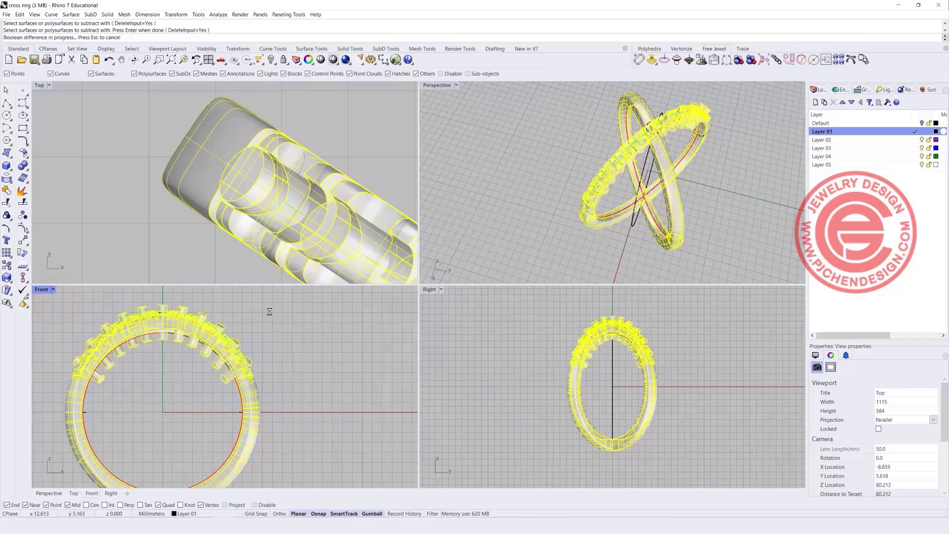